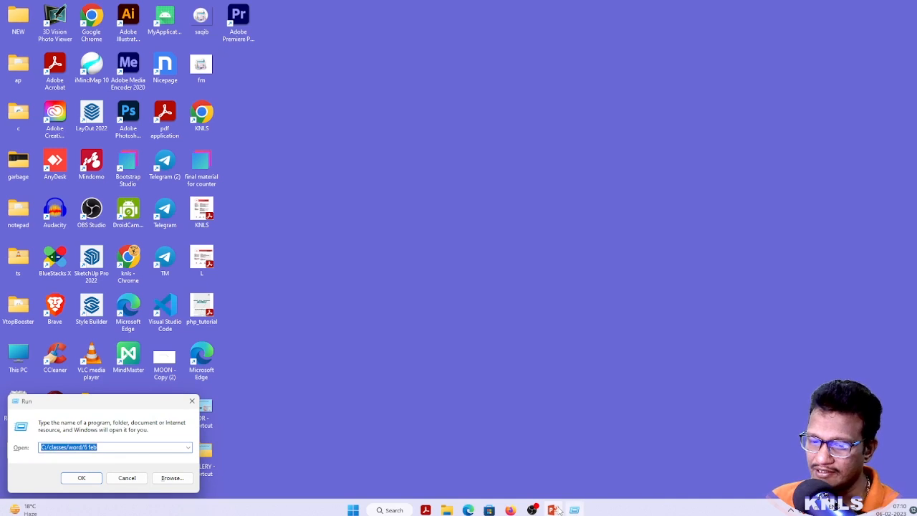
# Launch Microsoft Word by running winword from the Run dialog
pyautogui.write('WIN')
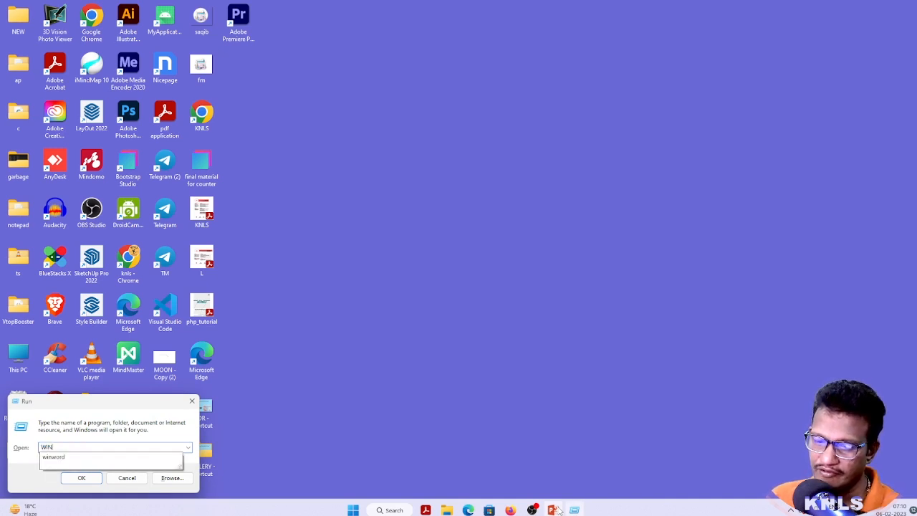
pyautogui.press('Down')
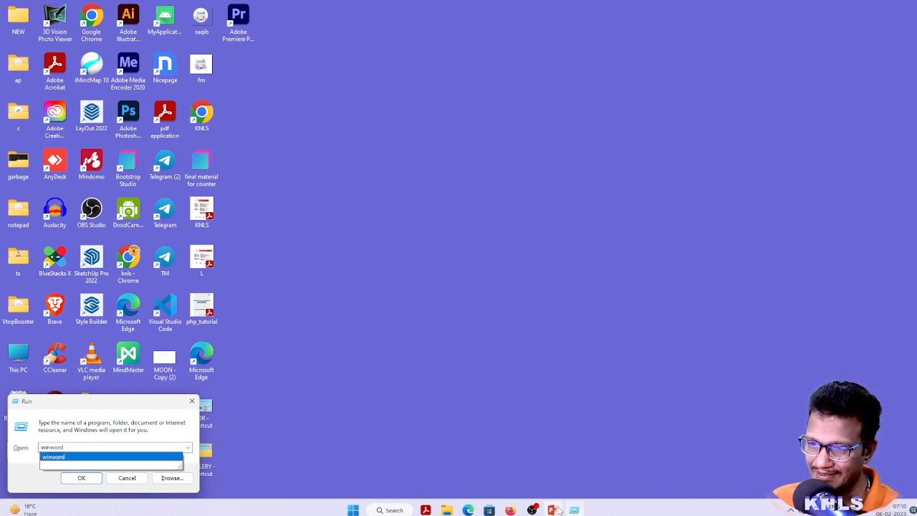
pyautogui.press('Return')
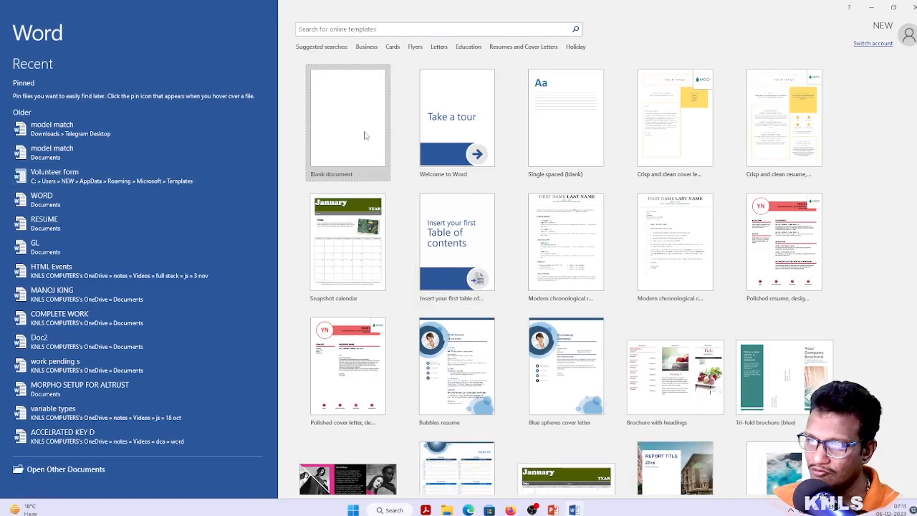
# Create a new blank document and type the heading BIO-DATA
pyautogui.click(334, 170)
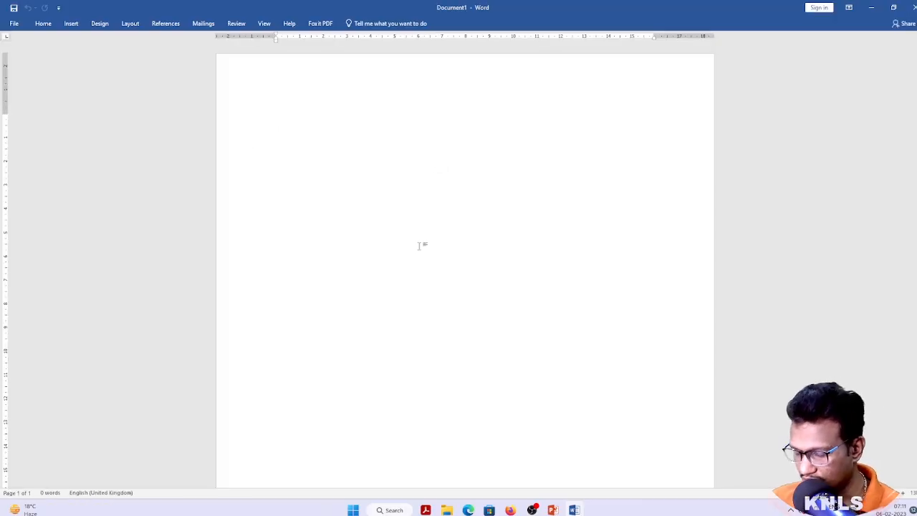
pyautogui.hotkey('ctrl', 'n')
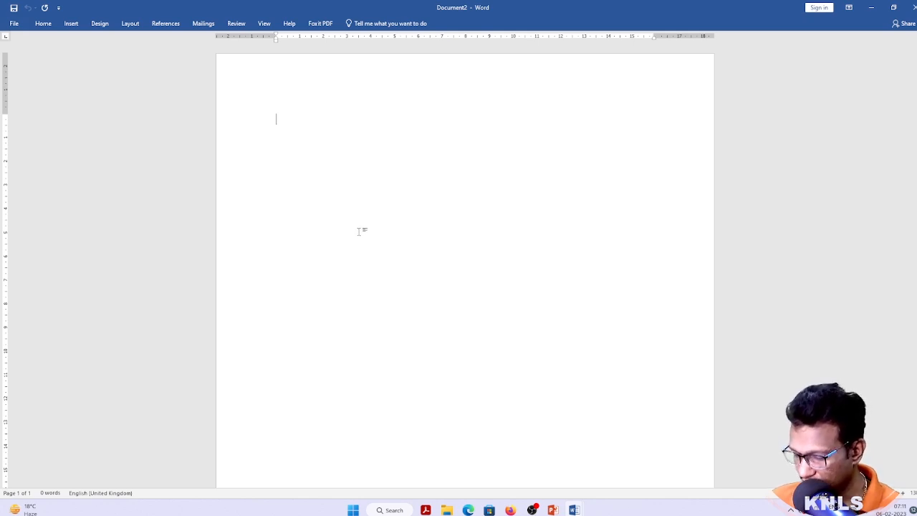
pyautogui.write('BIO ')
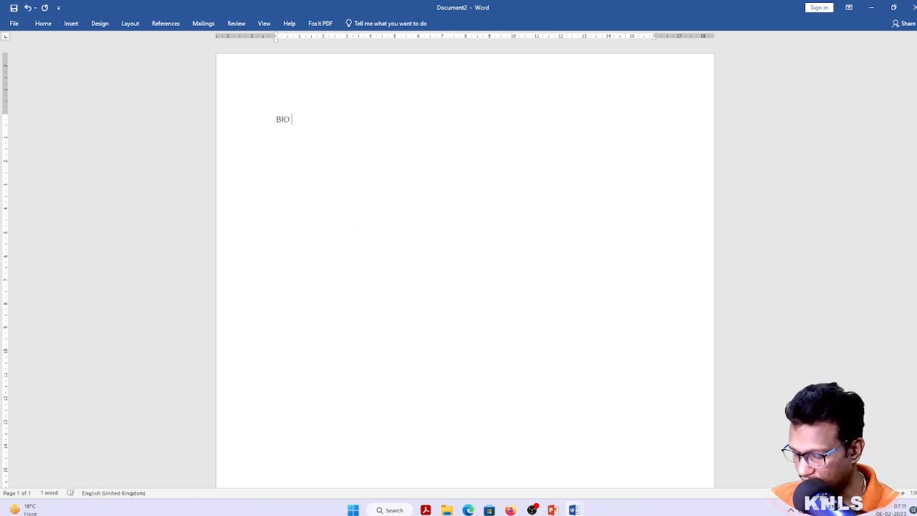
pyautogui.write('D')
pyautogui.press('BackSpace')
pyautogui.press('BackSpace')
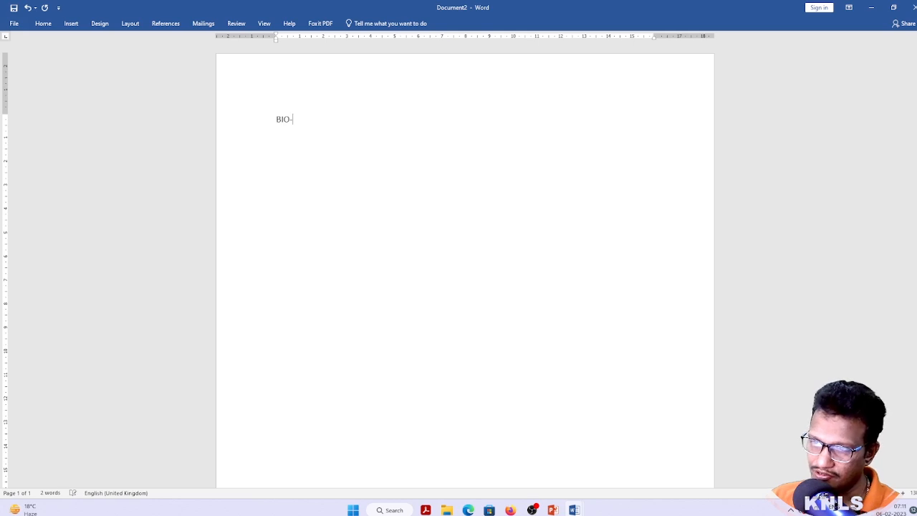
pyautogui.write('DATA')
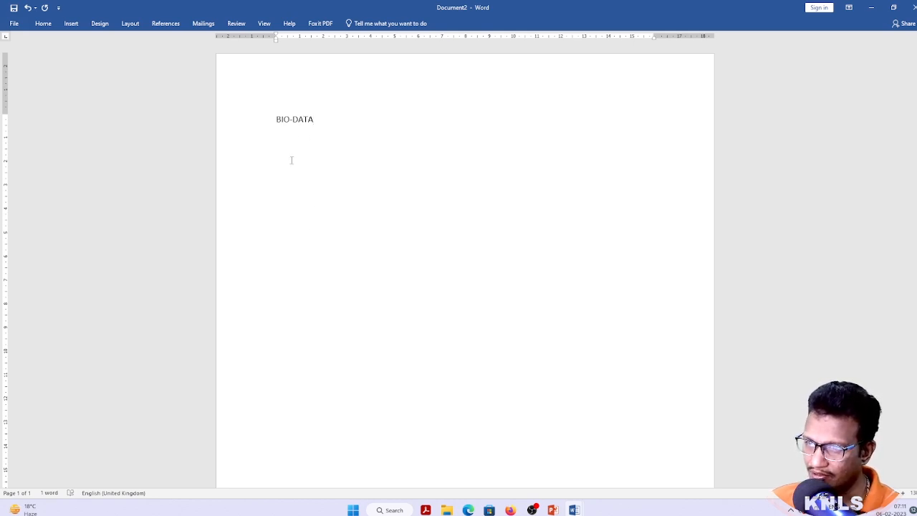
# Centre the BIO-DATA heading, start a line below it, then open another blank document
pyautogui.keyDown('ctrl'); pyautogui.scroll(3, 313, 134); pyautogui.keyUp('ctrl')
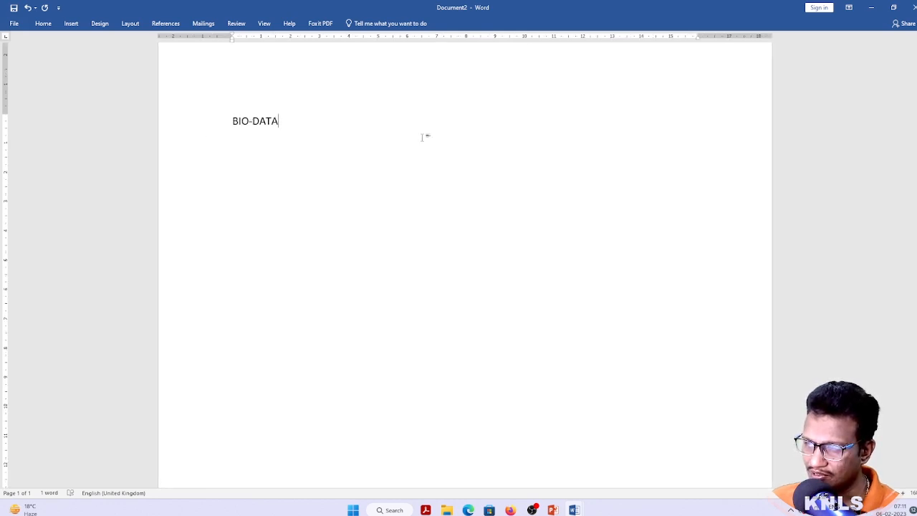
pyautogui.click(44, 24)
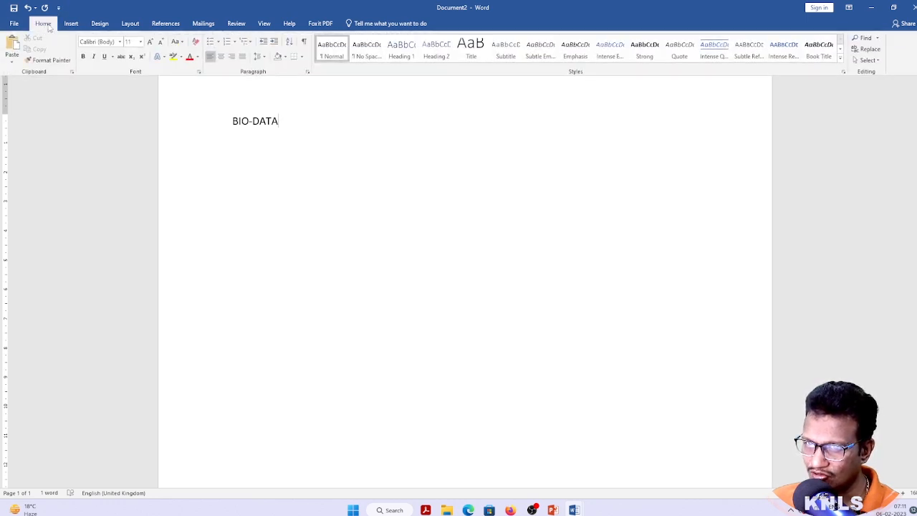
pyautogui.click(224, 63)
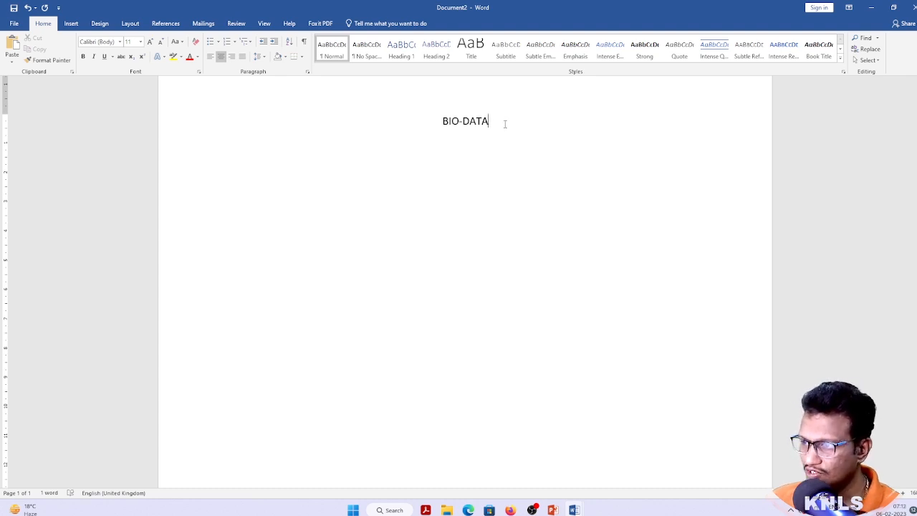
pyautogui.hotkey('ctrl', 'F1')
pyautogui.press('Return')
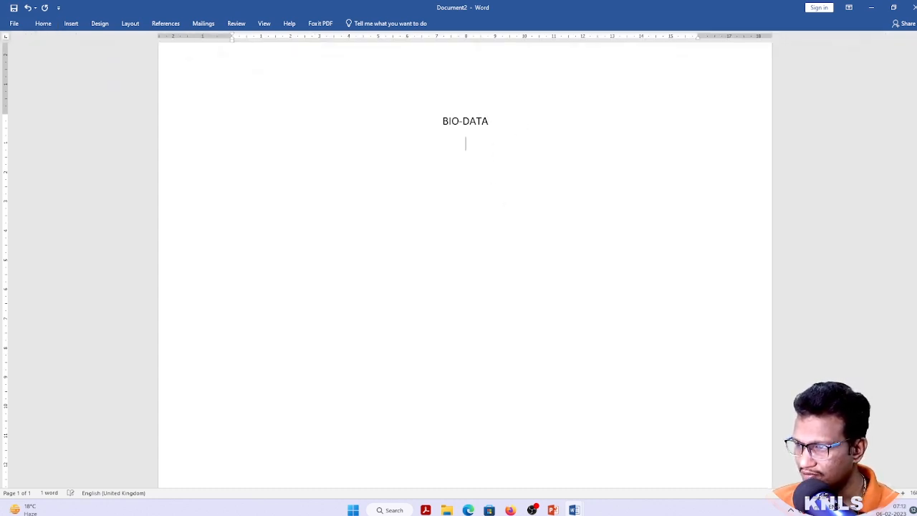
pyautogui.hotkey('ctrl', 'n')
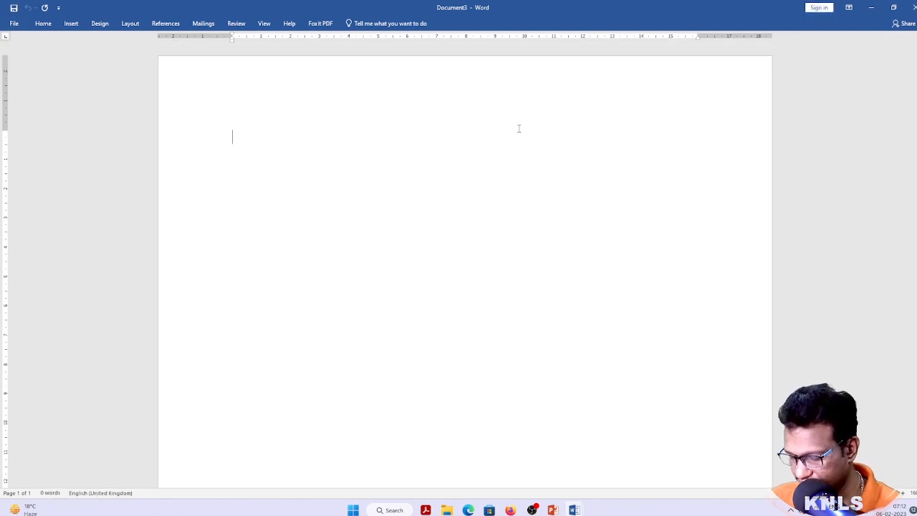
# Type LEFT, RIGHT, CENTER and JUSTIFICATION on separate lines
pyautogui.write('LEFT')
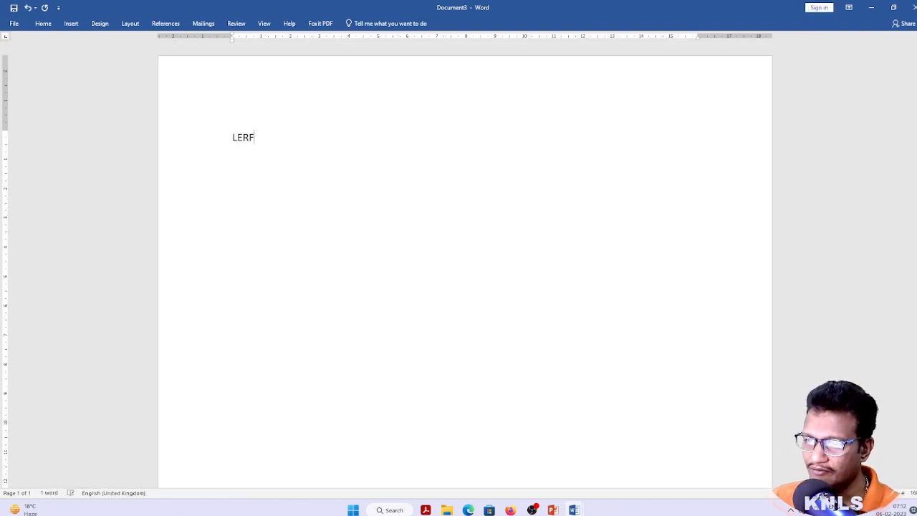
pyautogui.press('BackSpace')
pyautogui.write('T RIGHT ')
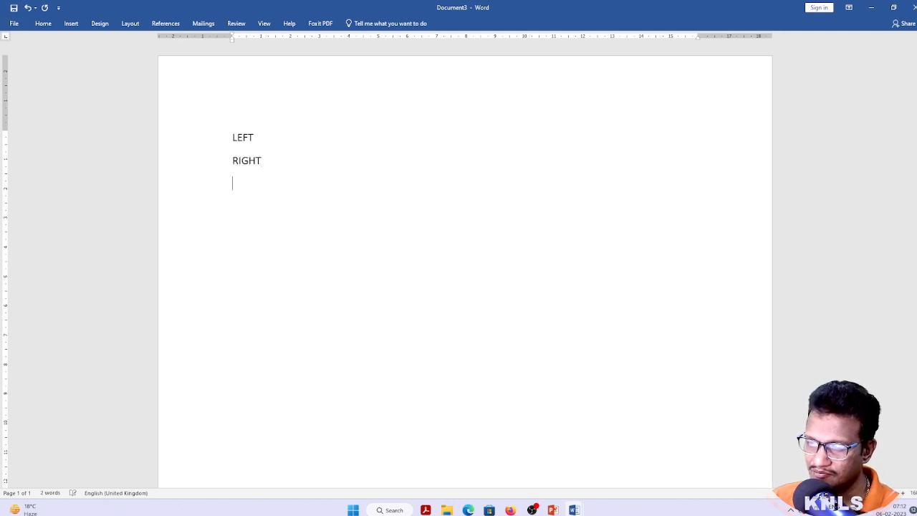
pyautogui.write('CENTER')
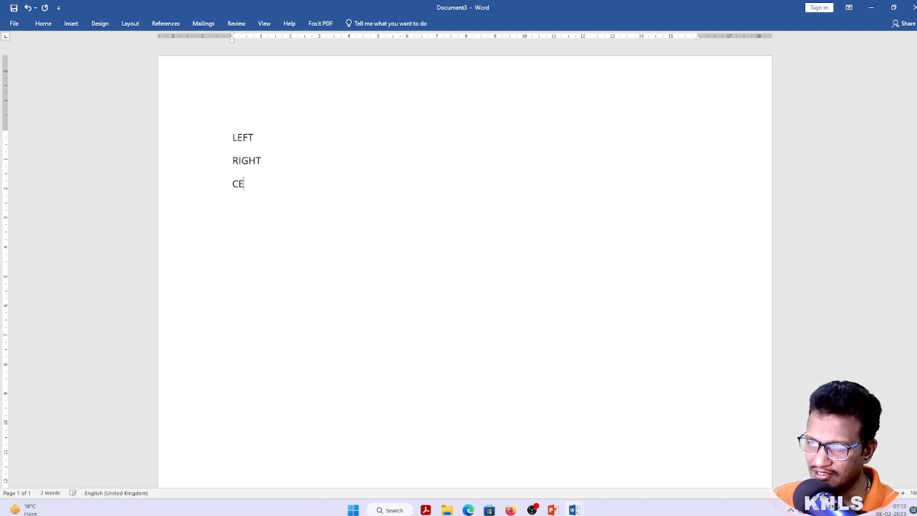
pyautogui.press('Return')
pyautogui.write('J')
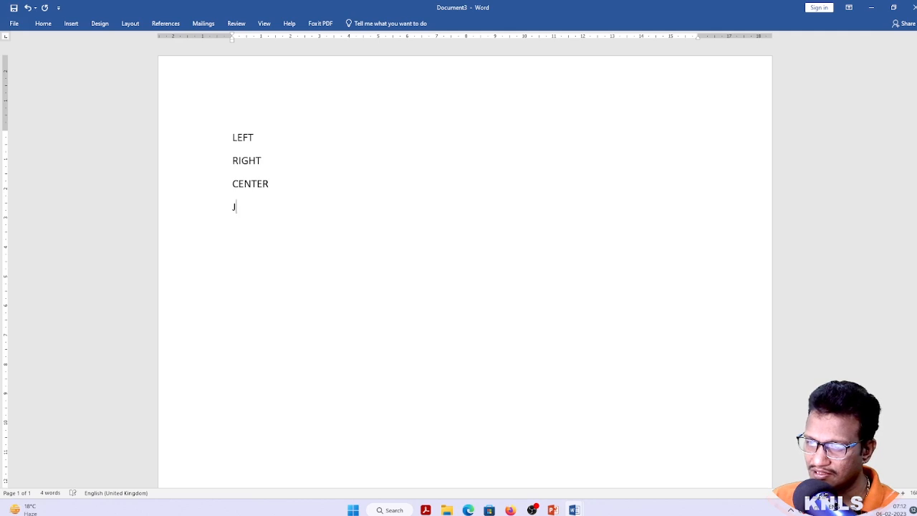
pyautogui.write('USTIF')
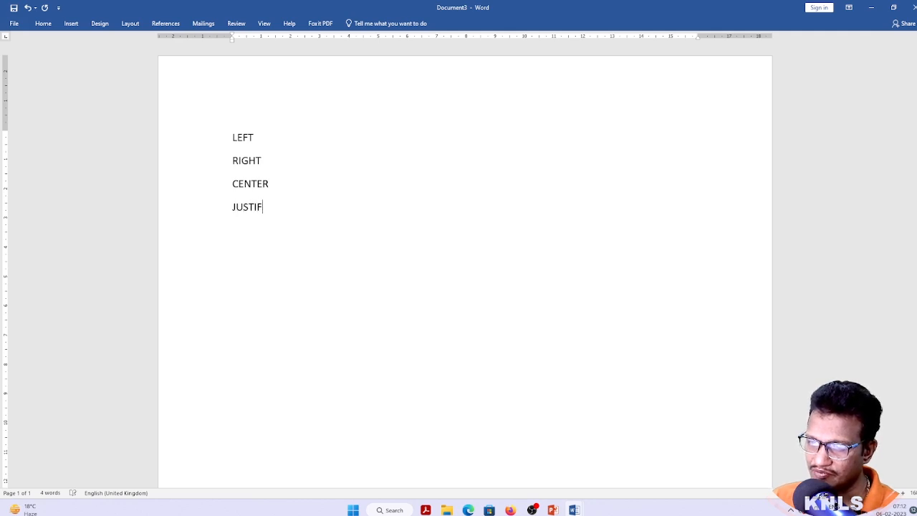
pyautogui.write('ICATION')
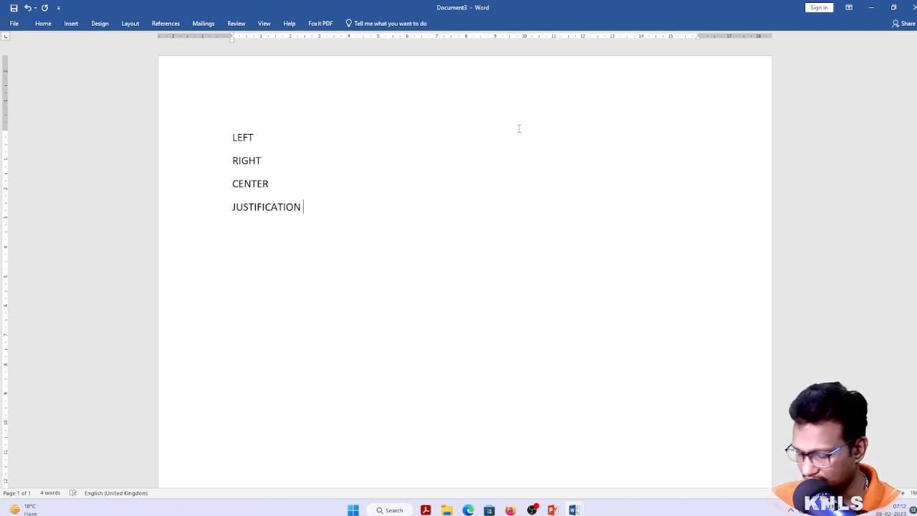
# Select all four lines and enlarge their font size with Ctrl+]
pyautogui.hotkey('ctrl', 'a')
pyautogui.hotkey('ctrl', 'shift', '.')
pyautogui.hotkey('ctrl', 'shift', '.')
pyautogui.hotkey('ctrl', 'shift', '.')
pyautogui.press('Left')
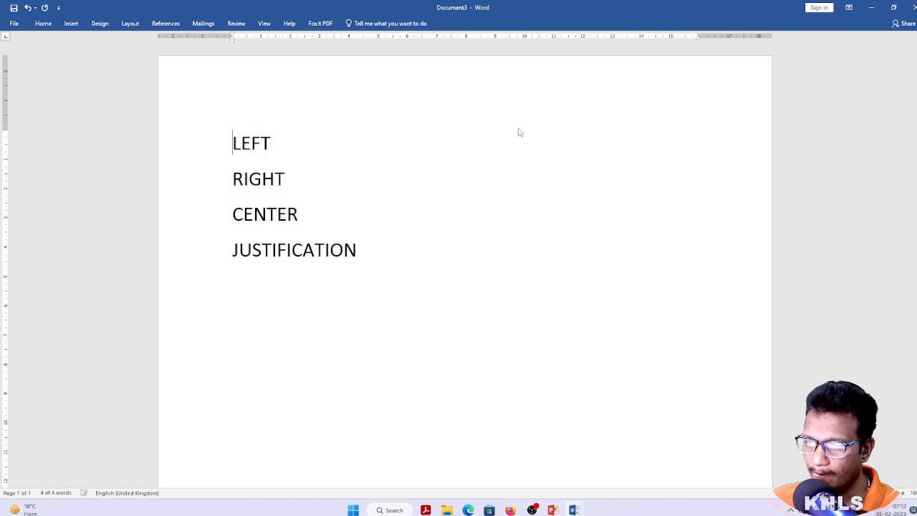
pyautogui.press('End')
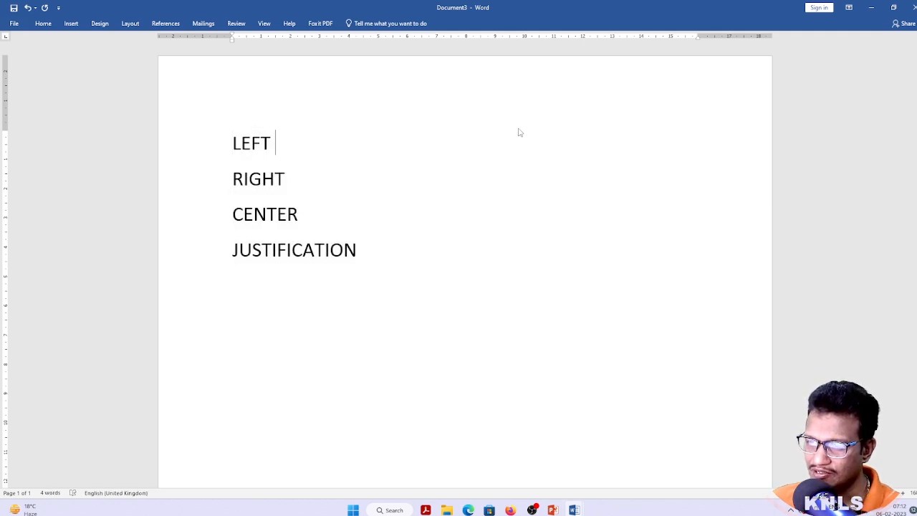
pyautogui.write('FDKJADSFKJF')
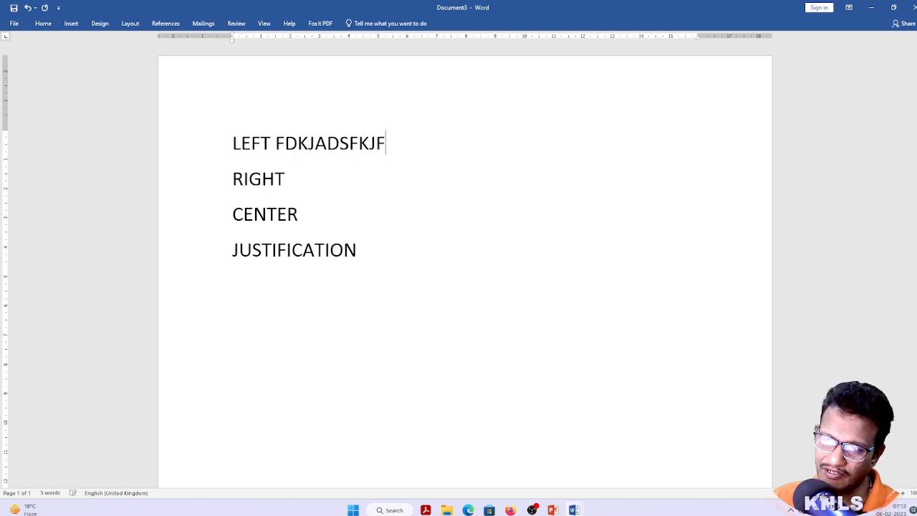
pyautogui.hotkey('ctrl', 'z')
# Add a paragraph of filler text below JUSTIFICATION with an empty line above it
pyautogui.press('Down')
pyautogui.press('Down')
pyautogui.press('Down')
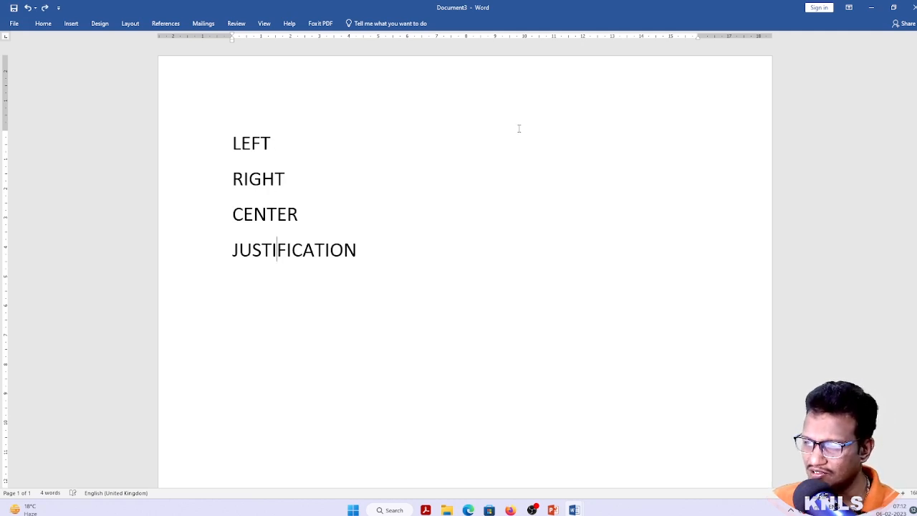
pyautogui.press('End')
pyautogui.press('Return')
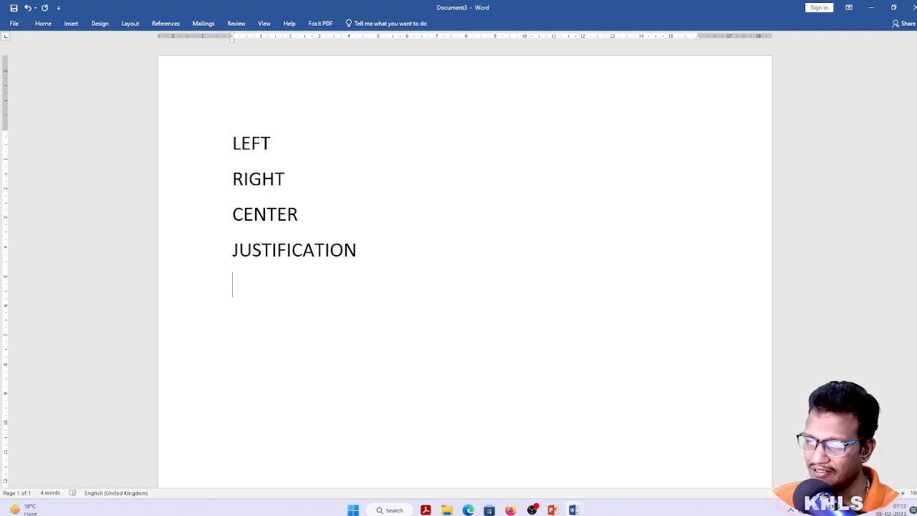
pyautogui.press('Return')
pyautogui.write('FDJASFDSLKJ DKLFDLKFDSAJ')
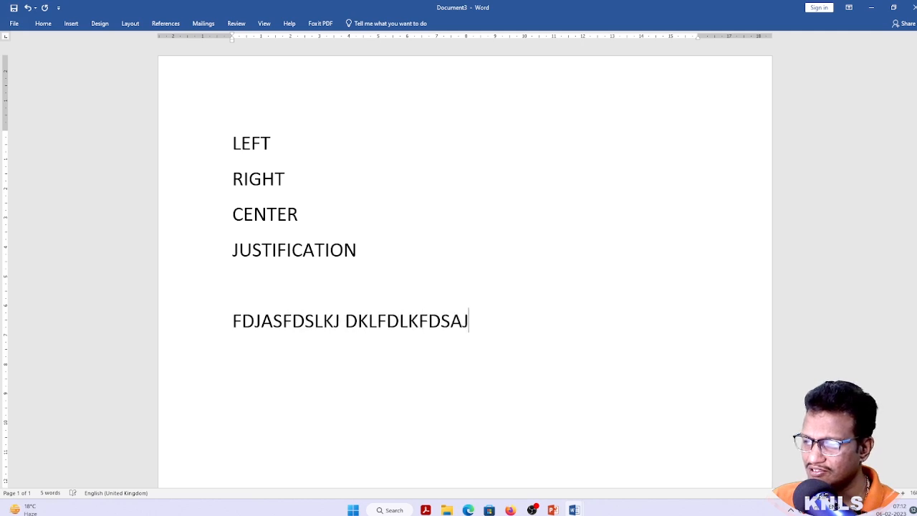
pyautogui.write('LKFDSJ LKFDSAJLDFKSAJLK;DFSAKLDFS DFSKLFDALK')
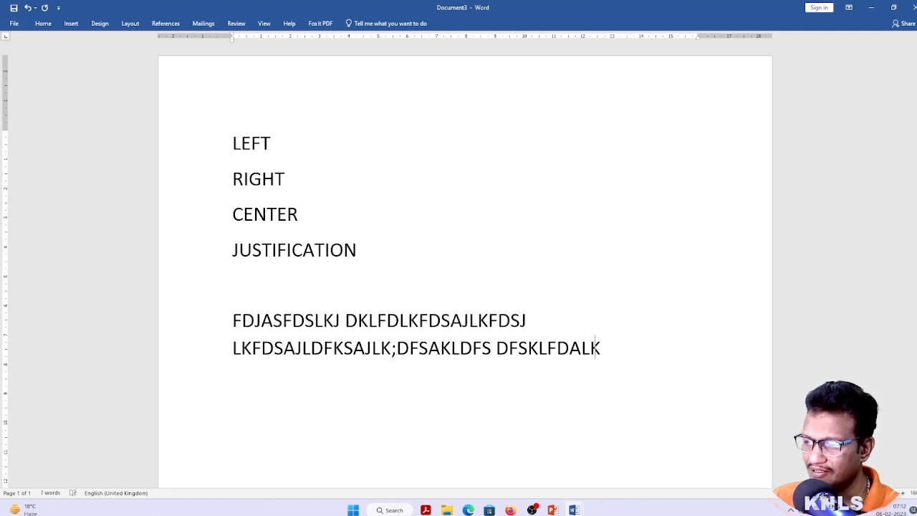
pyautogui.write(' FDSAFDASKLFDJKLFDSA.FDSAFDLKJFDSKL FDSAFDSAKLJFDSLK FDS.')
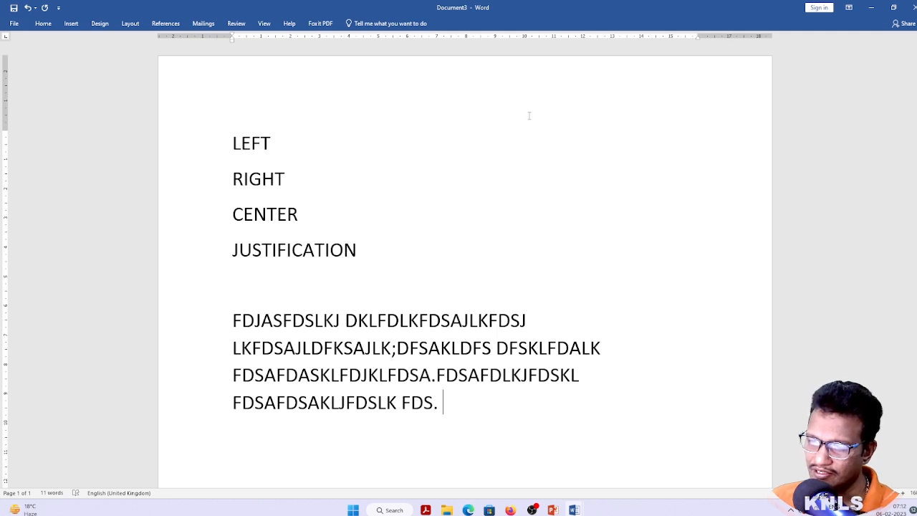
pyautogui.press('Up')
pyautogui.press('Up')
pyautogui.press('Up')
pyautogui.press('Down')
pyautogui.press('Down')
pyautogui.press('Down')
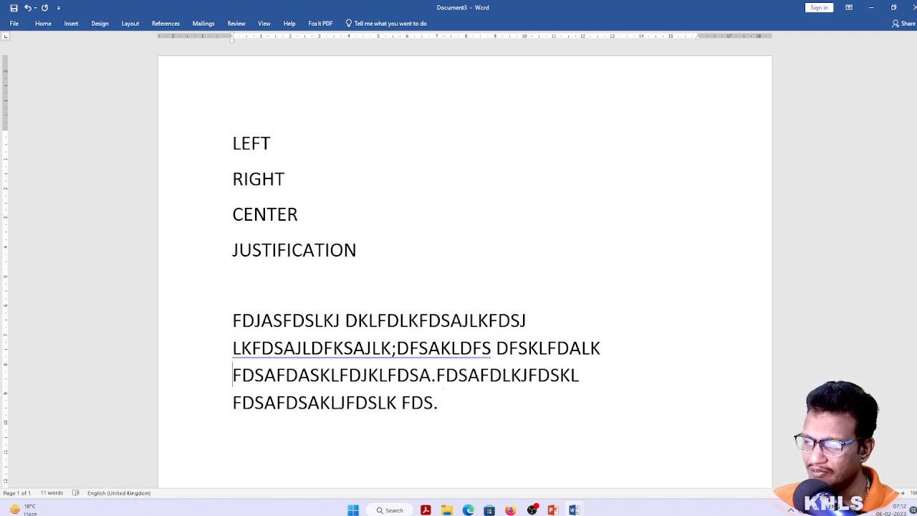
pyautogui.press('Up')
pyautogui.press('Up')
pyautogui.press('Up')
pyautogui.press('Up')
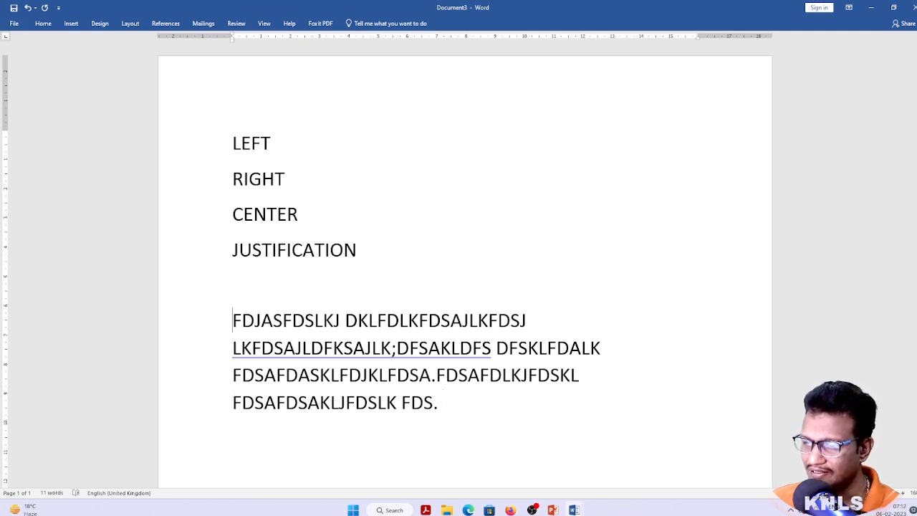
pyautogui.press('Return')
# Label the paragraph RUNNING MATTER - LEFT and type HEADINGS on a new line below it
pyautogui.write('RUNNING')
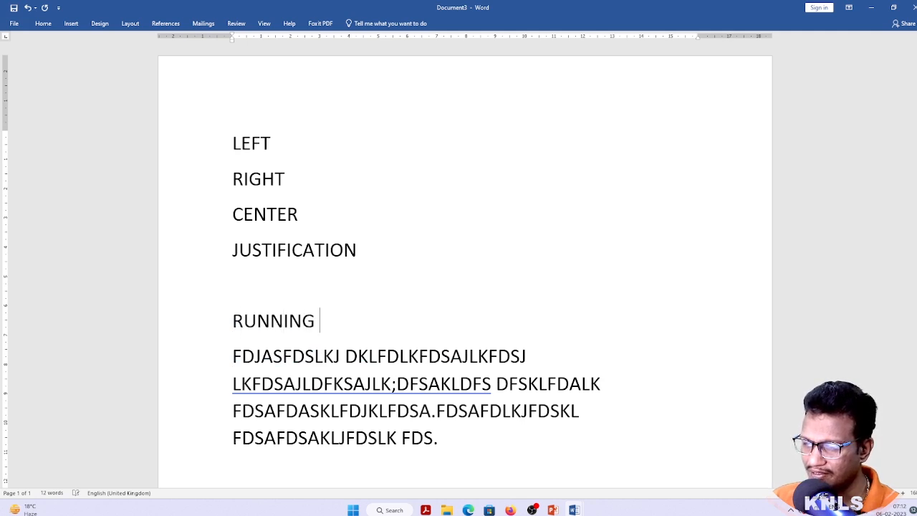
pyautogui.write(' MATTER ')
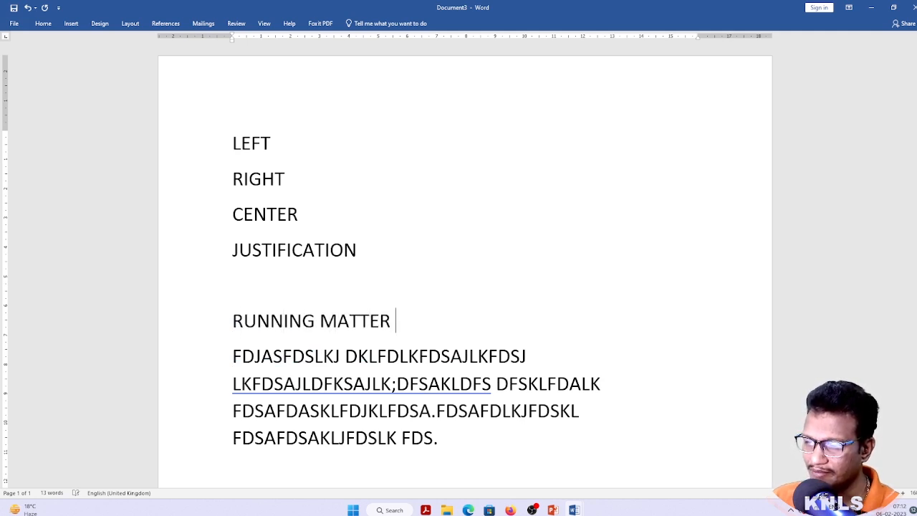
pyautogui.write('- LOE')
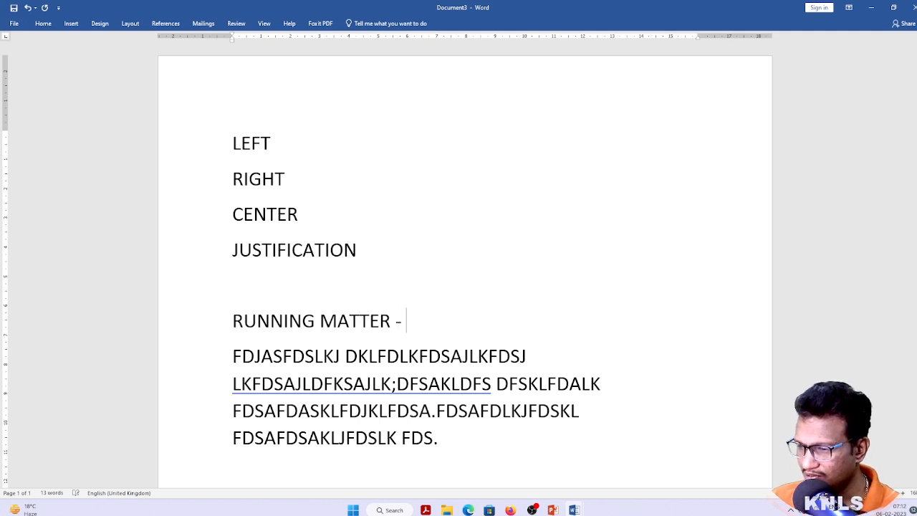
pyautogui.press('BackSpace')
pyautogui.press('BackSpace')
pyautogui.write('EFT')
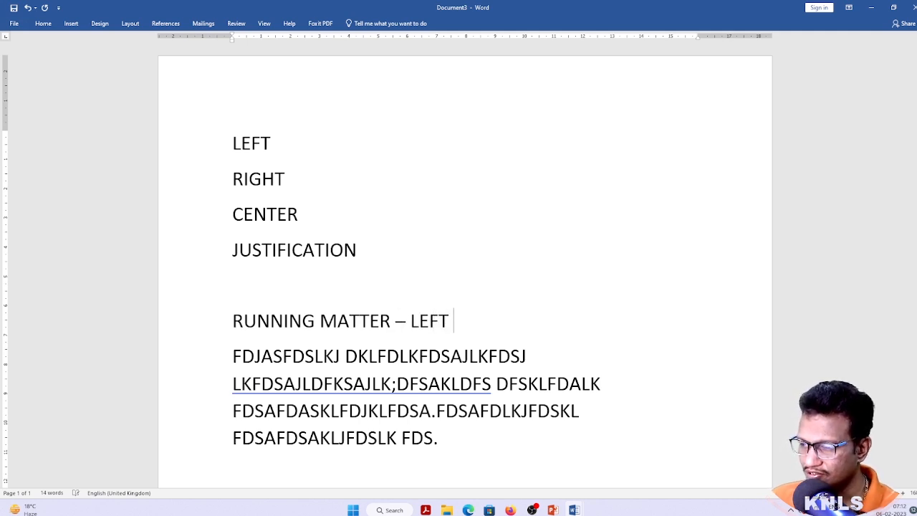
pyautogui.press('Down')
pyautogui.press('Down')
pyautogui.press('Down')
pyautogui.press('Down')
pyautogui.press('Return')
pyautogui.press('Return')
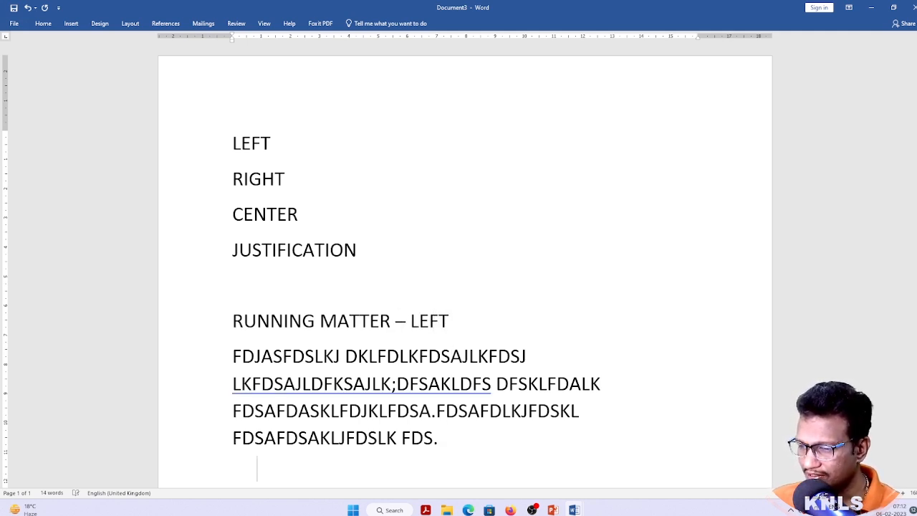
pyautogui.write('C')
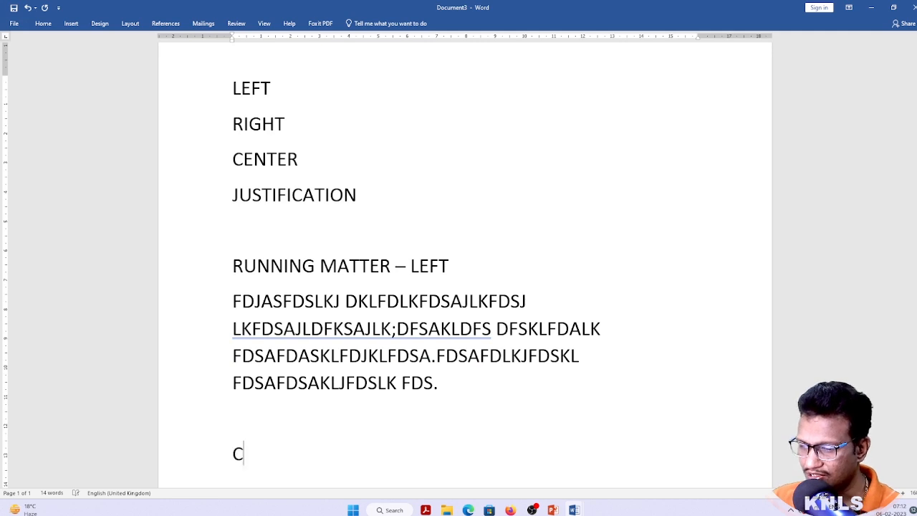
pyautogui.press('BackSpace')
pyautogui.write('HEADINGS')
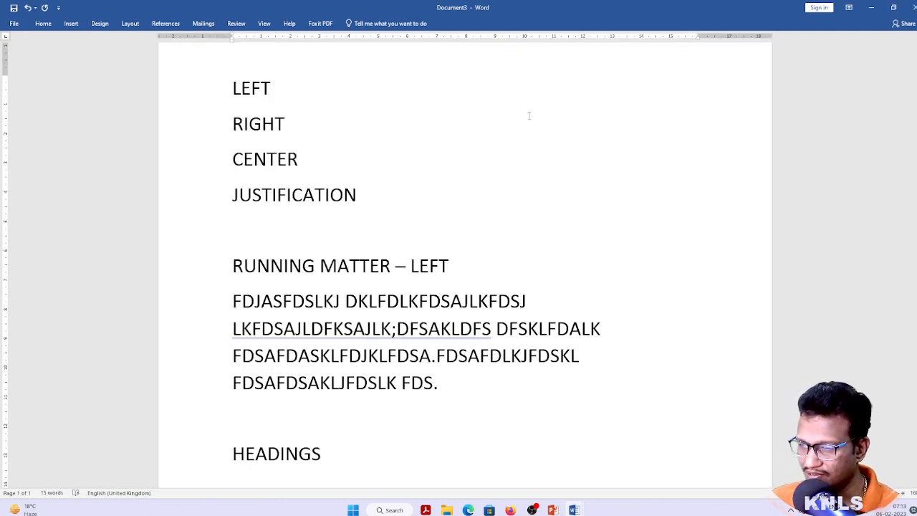
# Try centring the sample paragraph, then return it to left alignment
pyautogui.press('Up')
pyautogui.press('Up')
pyautogui.press('Up')
pyautogui.press('Up')
pyautogui.press('Up')
pyautogui.press('Up')
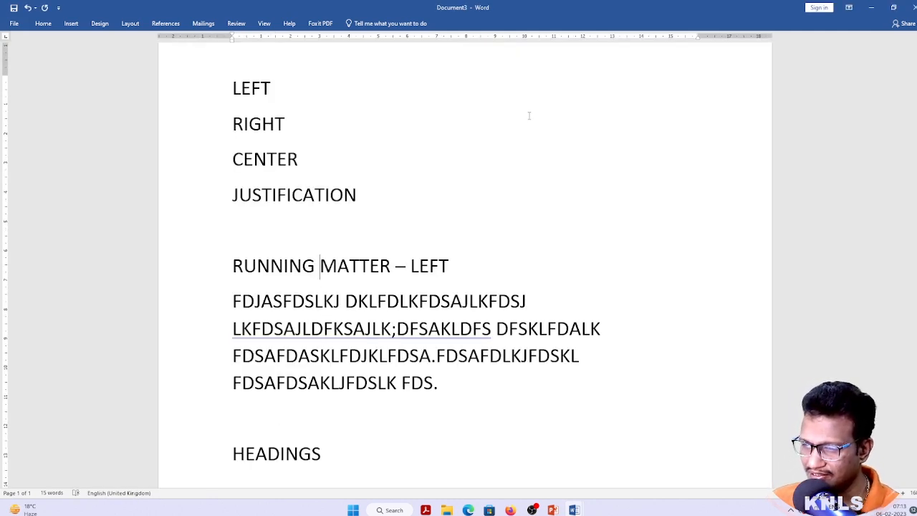
pyautogui.press('Down')
pyautogui.press('Down')
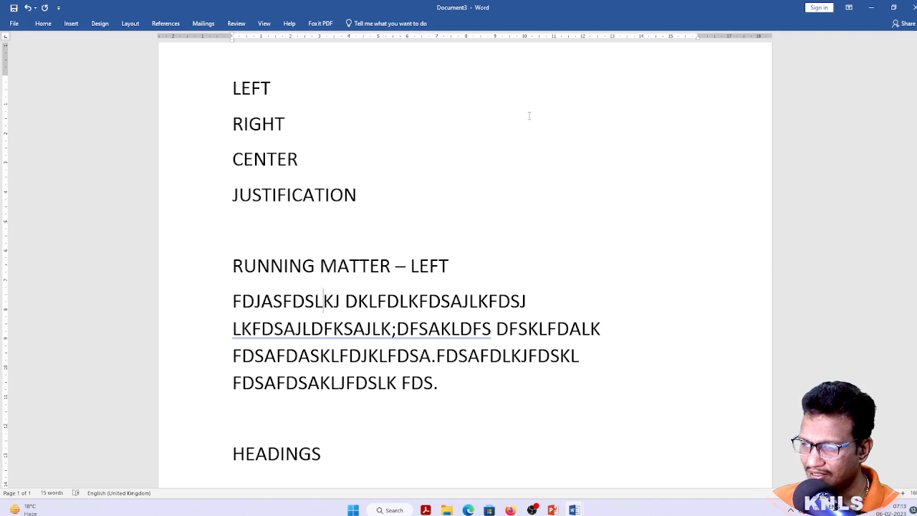
pyautogui.press('Down')
pyautogui.press('Down')
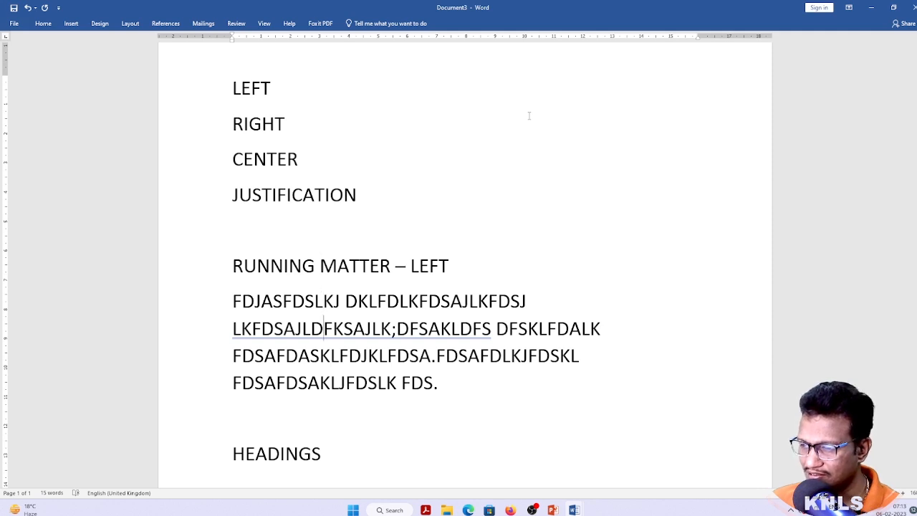
pyautogui.press('Up')
pyautogui.hotkey('ctrl', 'e')
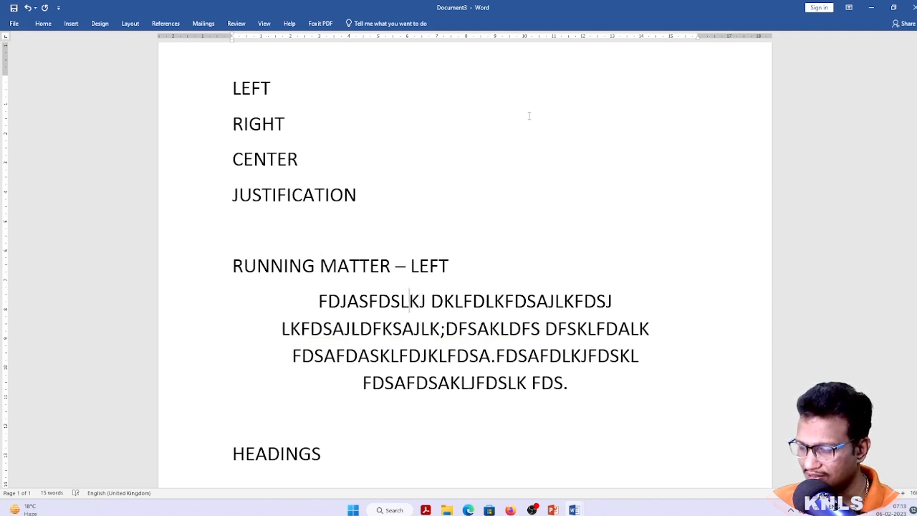
pyautogui.hotkey('ctrl', 'l')
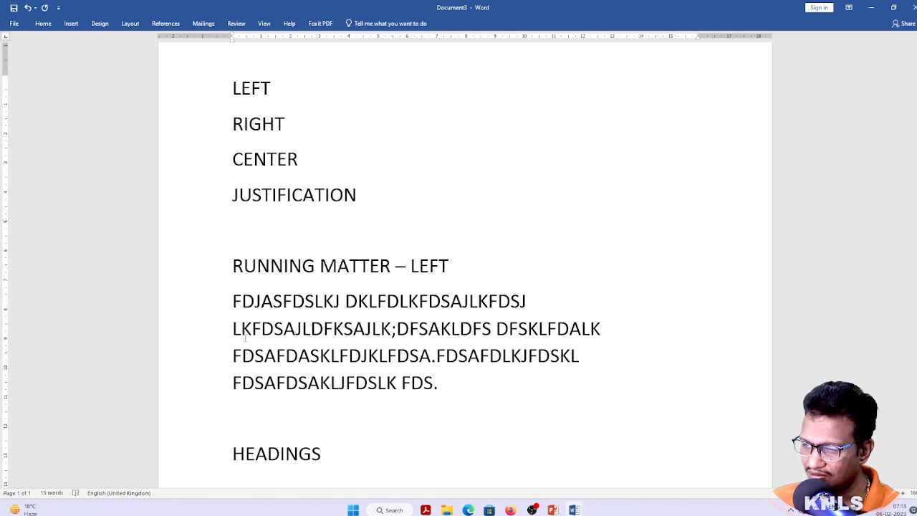
# Change HEADINGS to HEADING - CENTER and centre that line with Ctrl+E
pyautogui.press('Down')
pyautogui.press('Down')
pyautogui.press('Down')
pyautogui.press('Down')
pyautogui.press('Down')
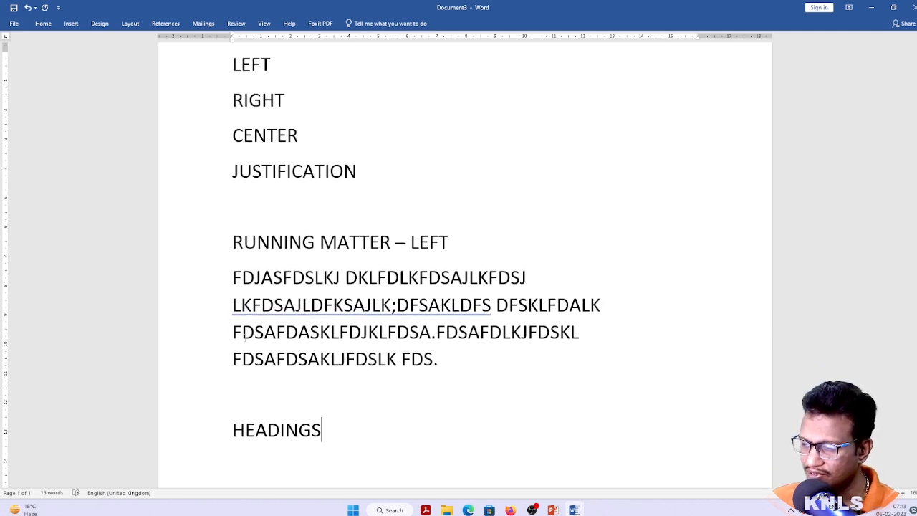
pyautogui.press('BackSpace')
pyautogui.write('- CE')
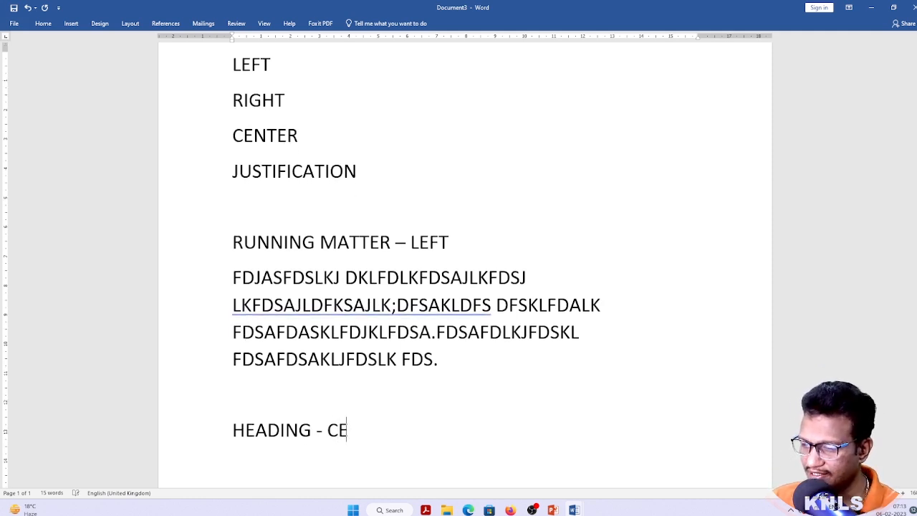
pyautogui.write('NTER')
pyautogui.press('Return')
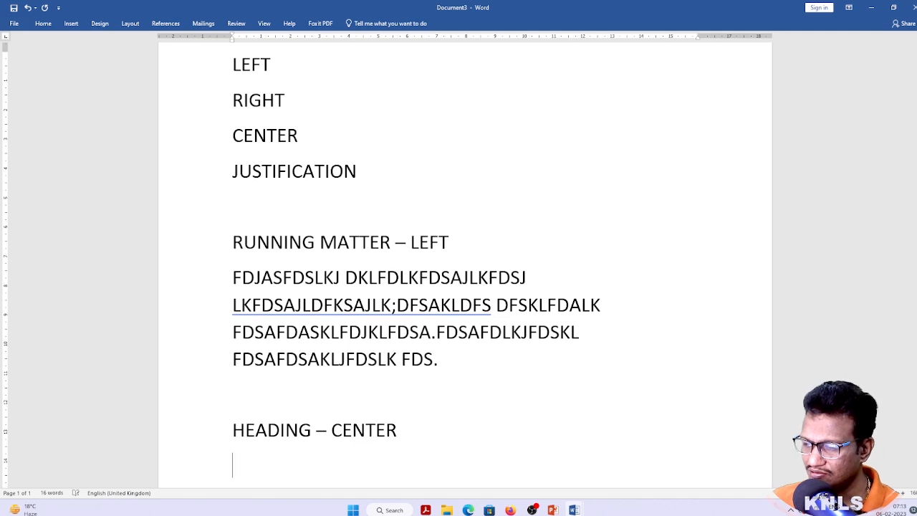
pyautogui.press('Up')
pyautogui.press('End')
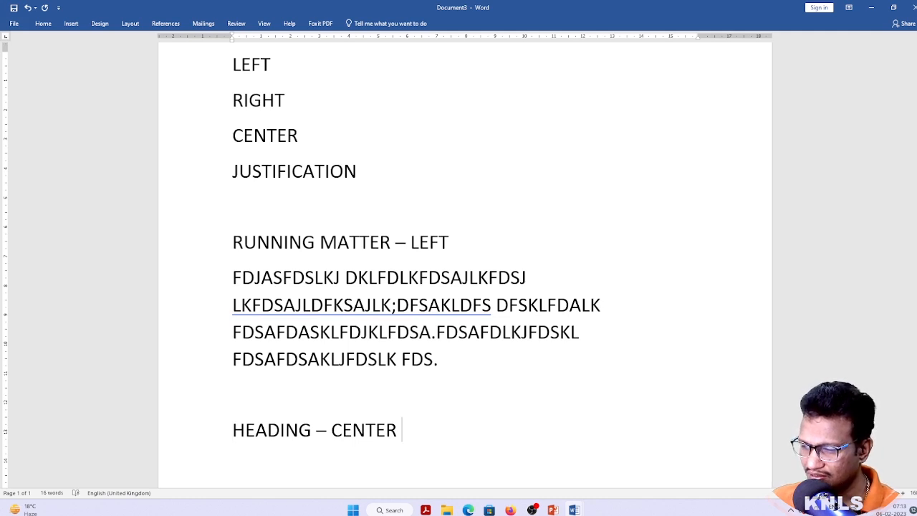
pyautogui.hotkey('ctrl', 'e')
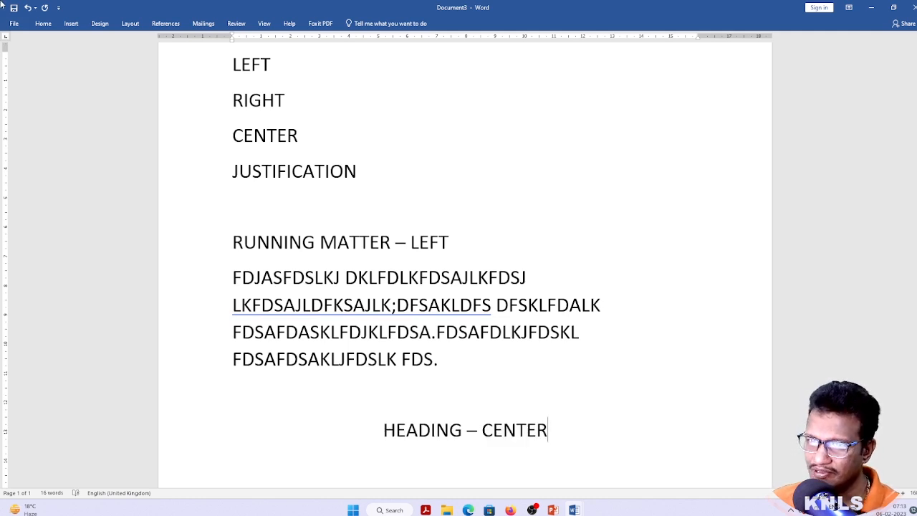
# Check the ribbon formatting options, remove a stray character and add an empty line below the heading
pyautogui.click(43, 23)
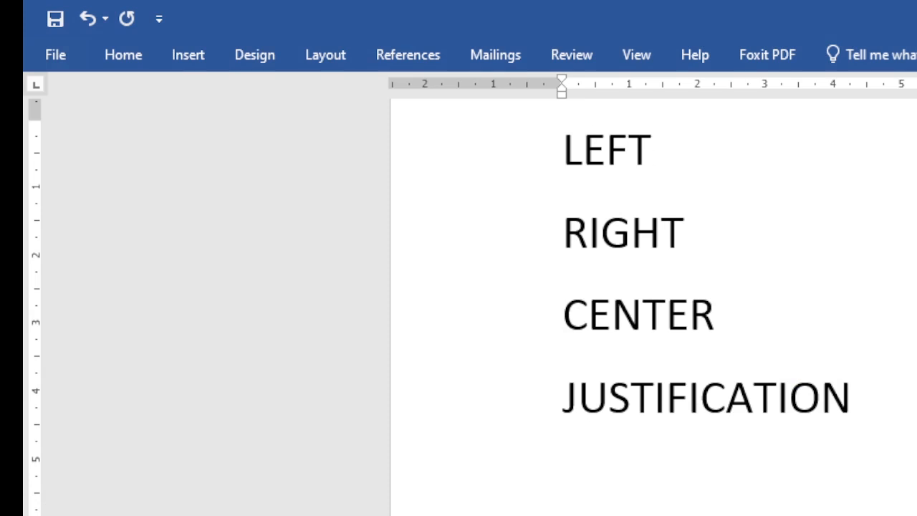
pyautogui.click(135, 58)
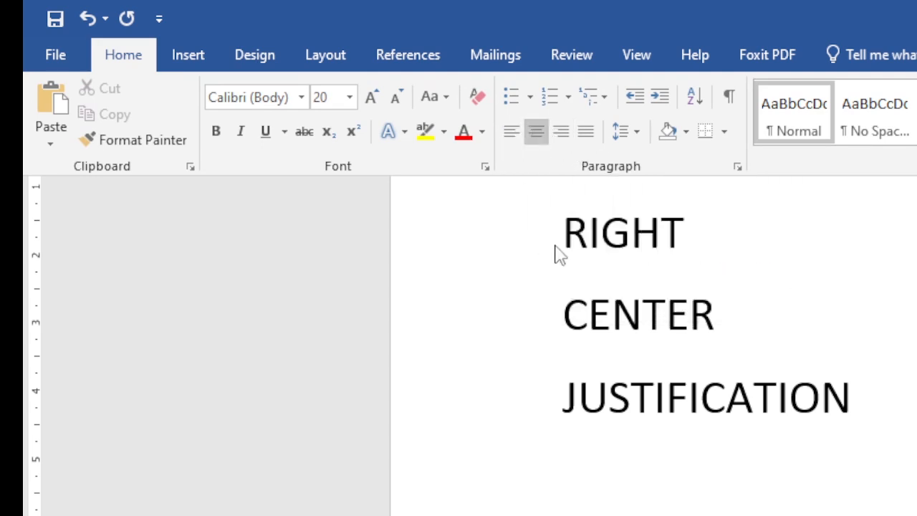
pyautogui.click(601, 319)
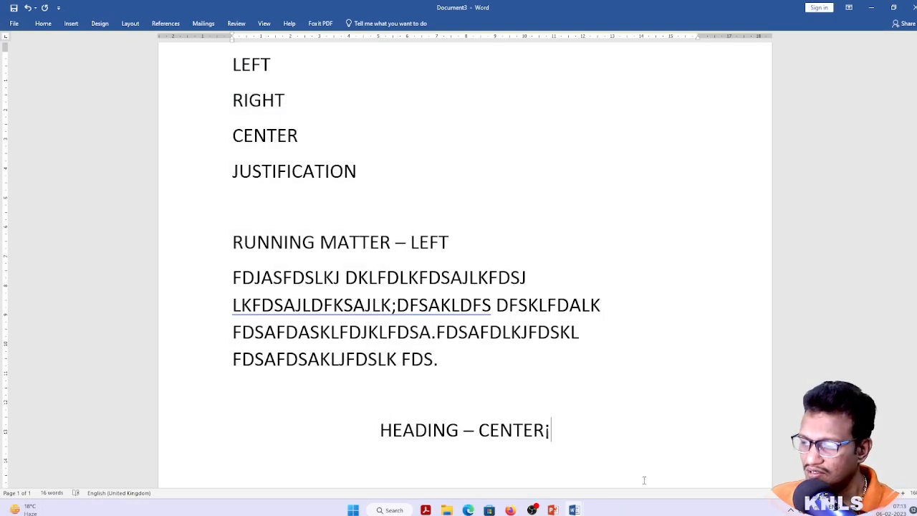
pyautogui.press('BackSpace')
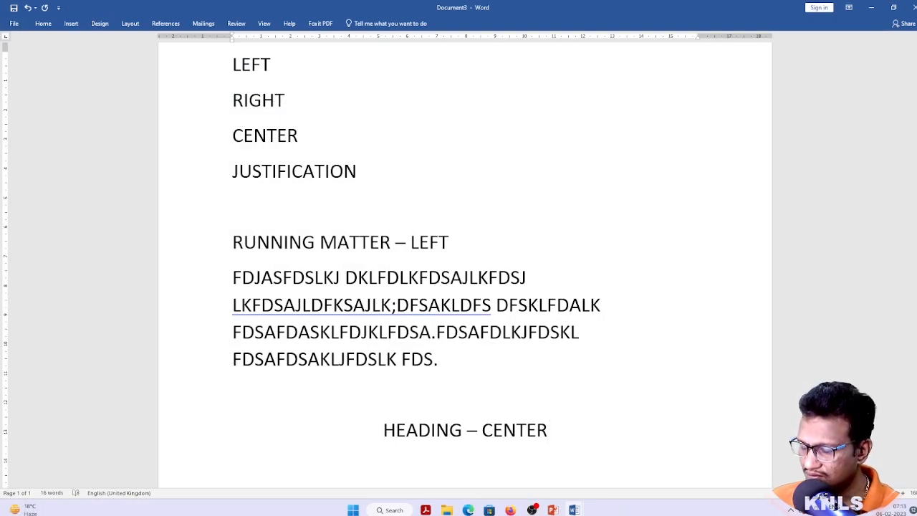
pyautogui.press('Return')
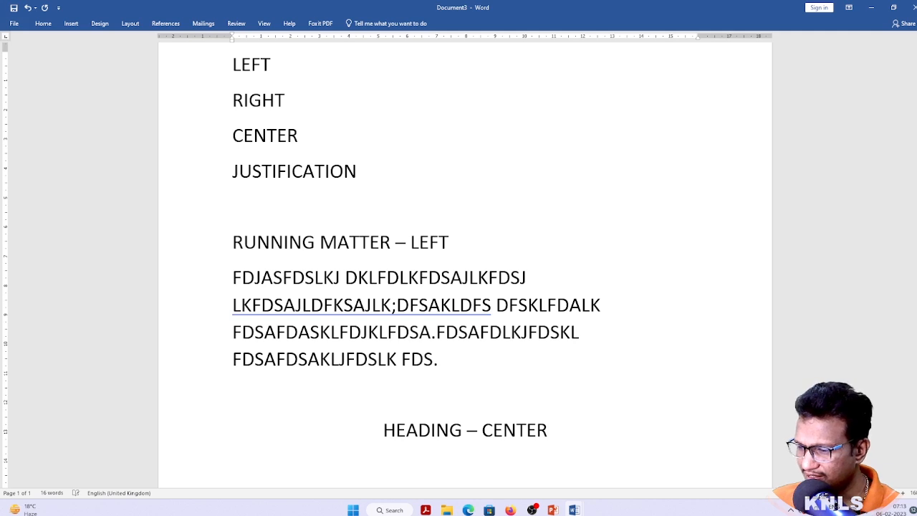
pyautogui.press('Up')
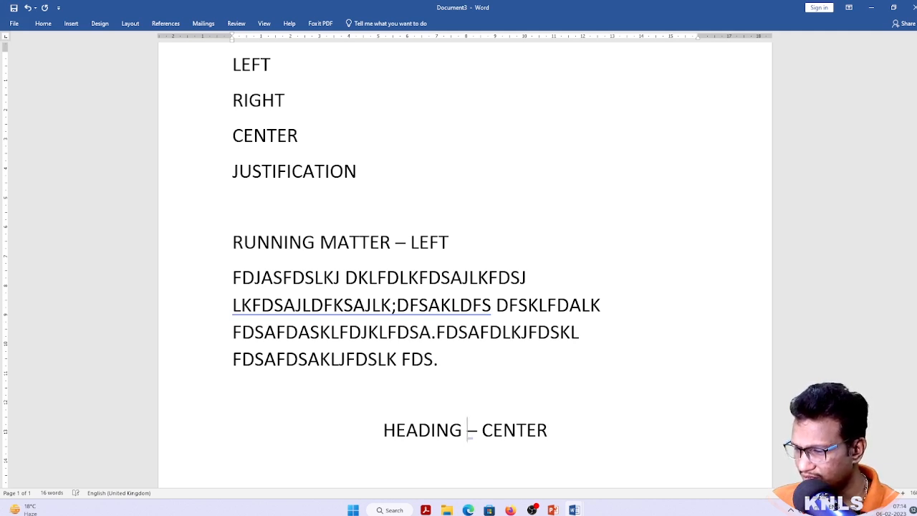
pyautogui.press('Up')
pyautogui.press('Up')
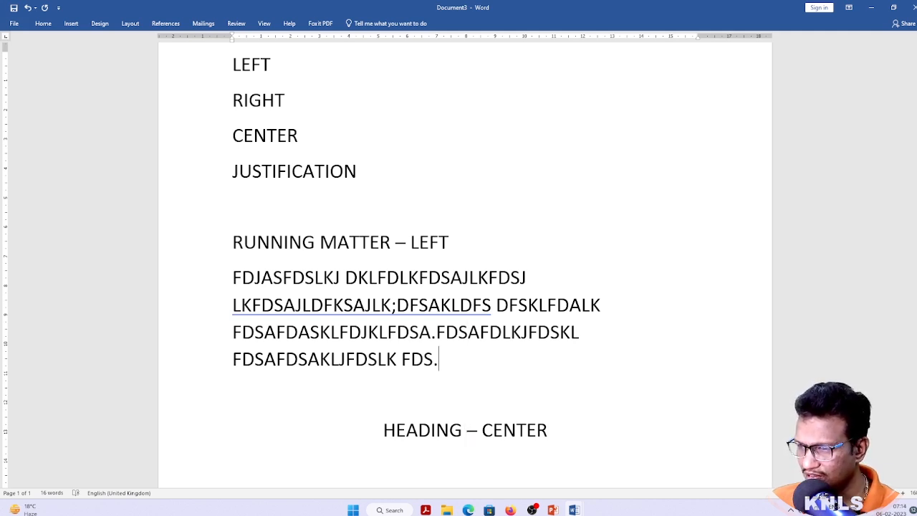
# Append (CTRL + L) after LEFT and (CTRL + E) after CENTER
pyautogui.hotkey('ctrl', 'Home')
pyautogui.press('End')
pyautogui.write('(')
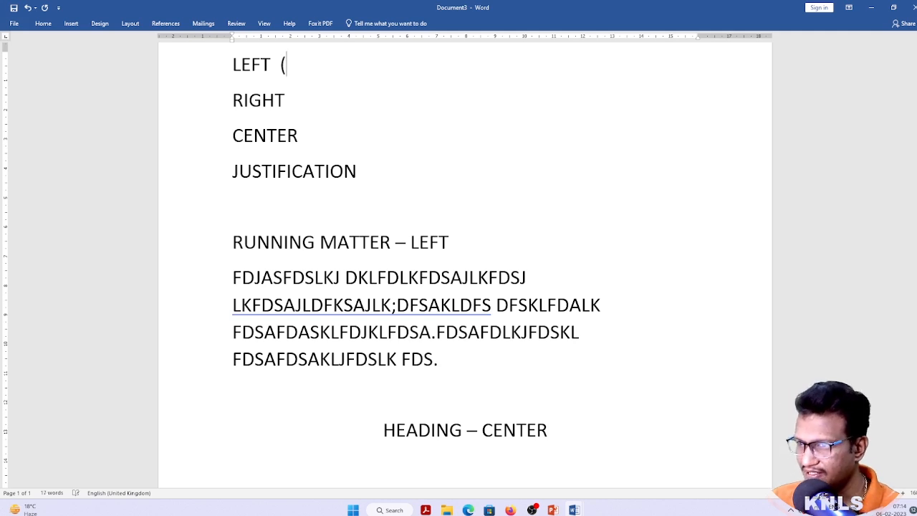
pyautogui.press('BackSpace')
pyautogui.write('(CT')
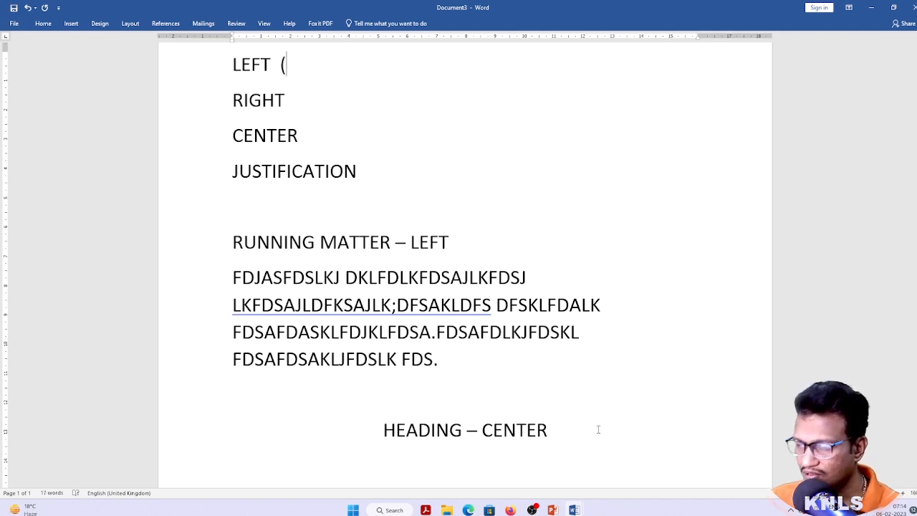
pyautogui.write('RL ')
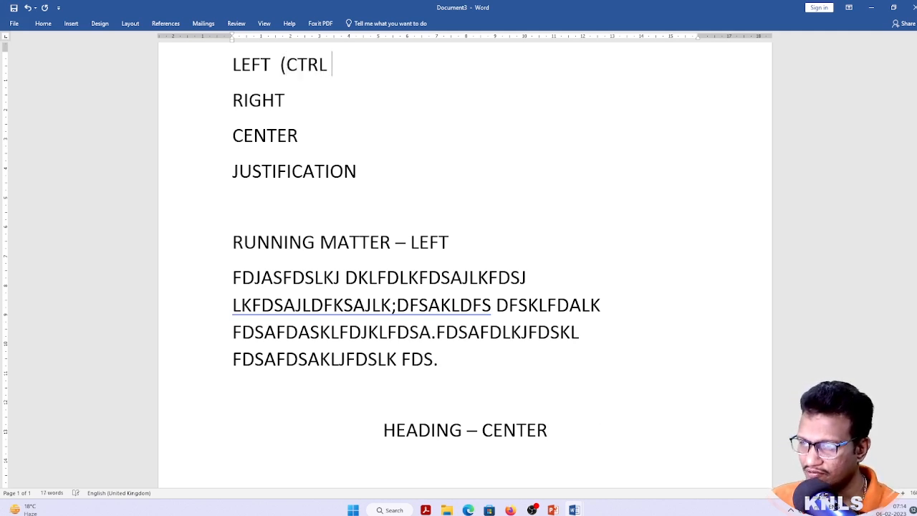
pyautogui.write('+ L')
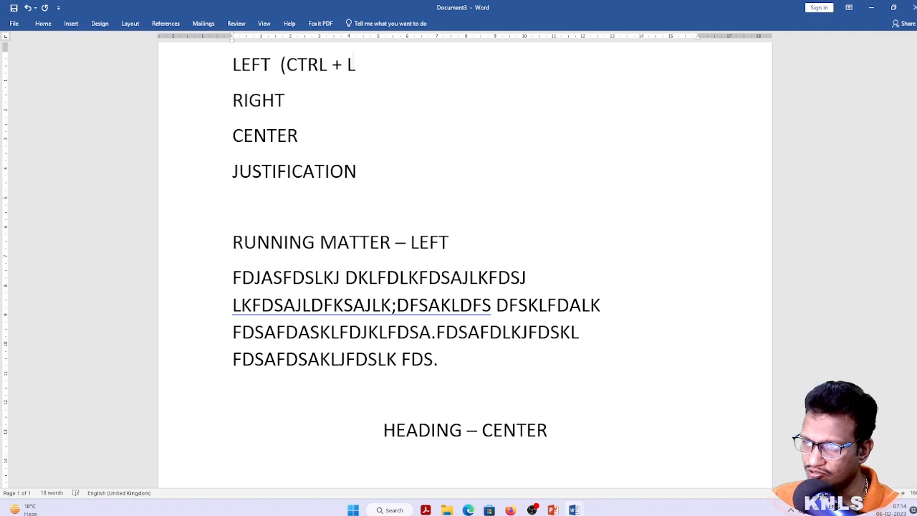
pyautogui.write(')')
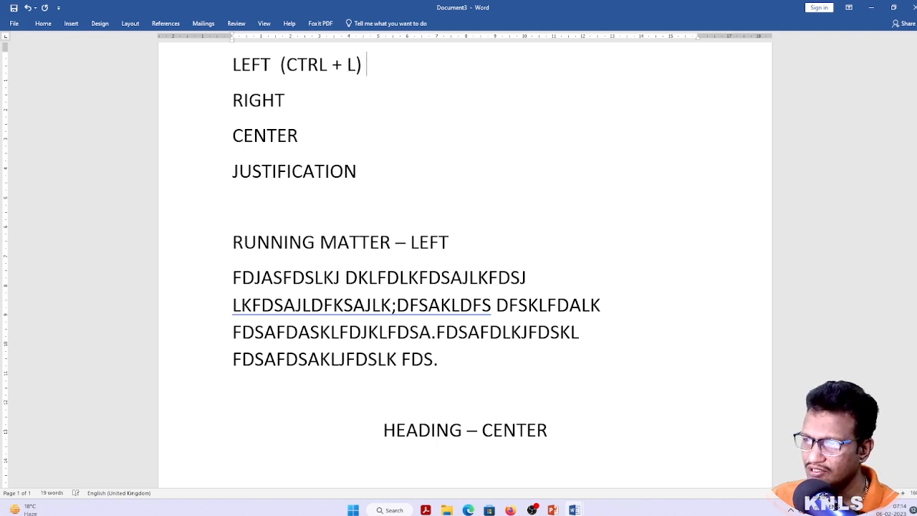
pyautogui.press('Down')
pyautogui.press('Down')
pyautogui.write('(CTRL')
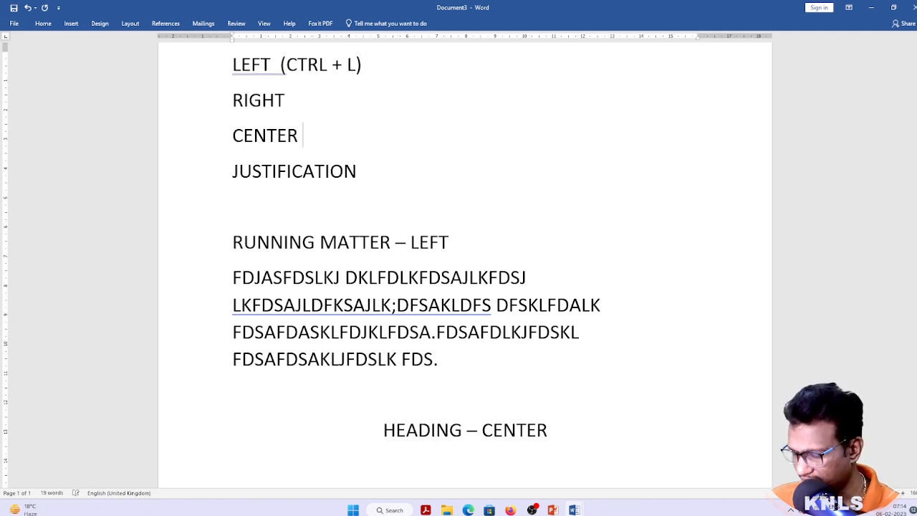
pyautogui.write(' + E)')
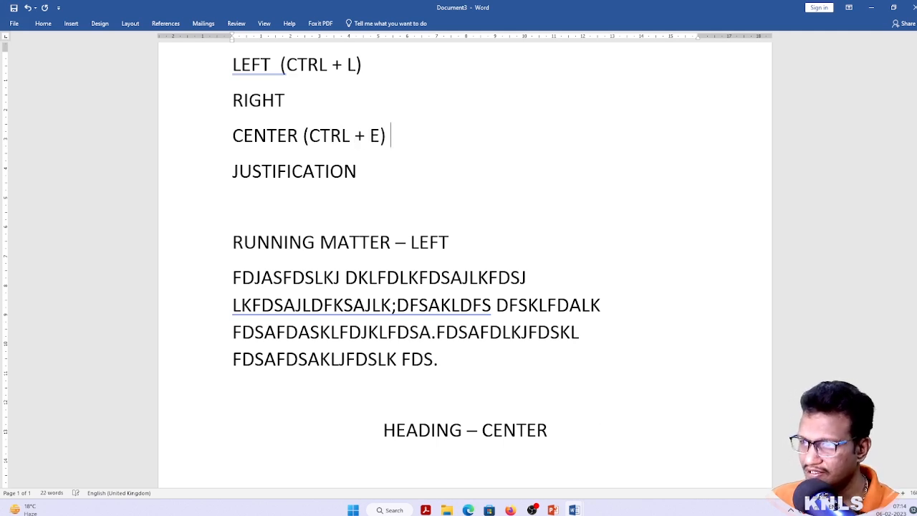
# Append (CTRL + R) after RIGHT and (CTRL + J) after JUSTIFICATION
pyautogui.press('Up')
pyautogui.write('(CTR')
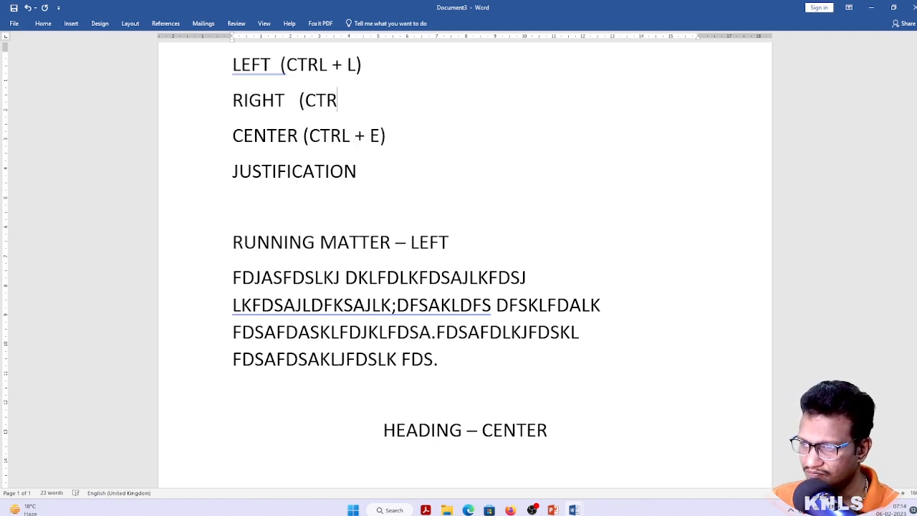
pyautogui.write('L + R )')
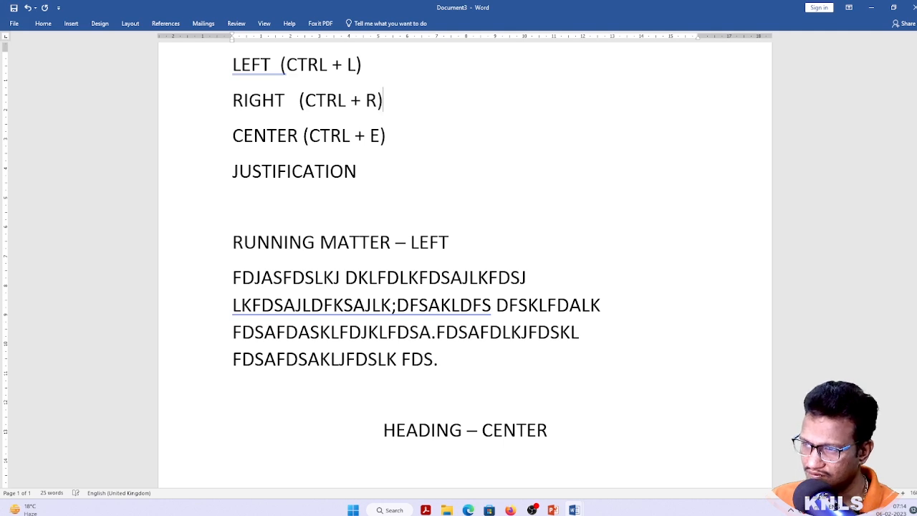
pyautogui.press('Down')
pyautogui.press('Down')
pyautogui.write('(CTRL +')
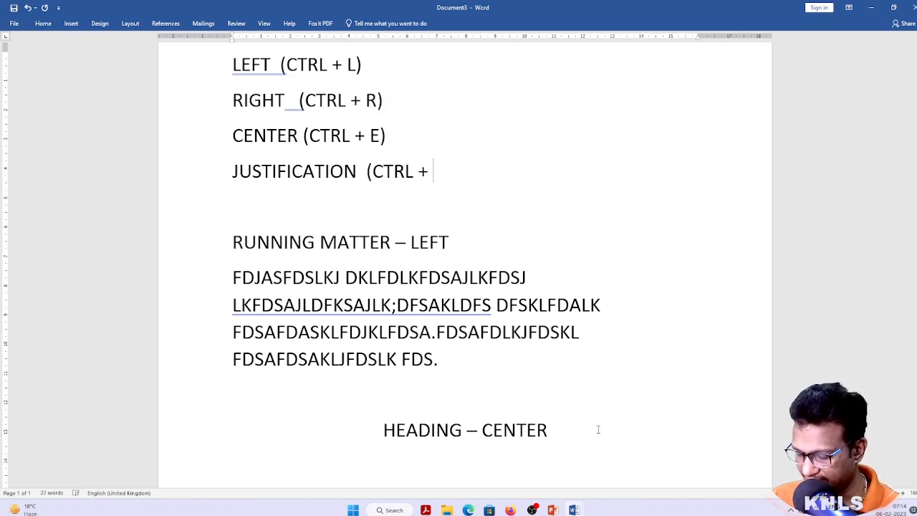
pyautogui.write(' J)')
pyautogui.press('Up')
pyautogui.press('Up')
pyautogui.press('Up')
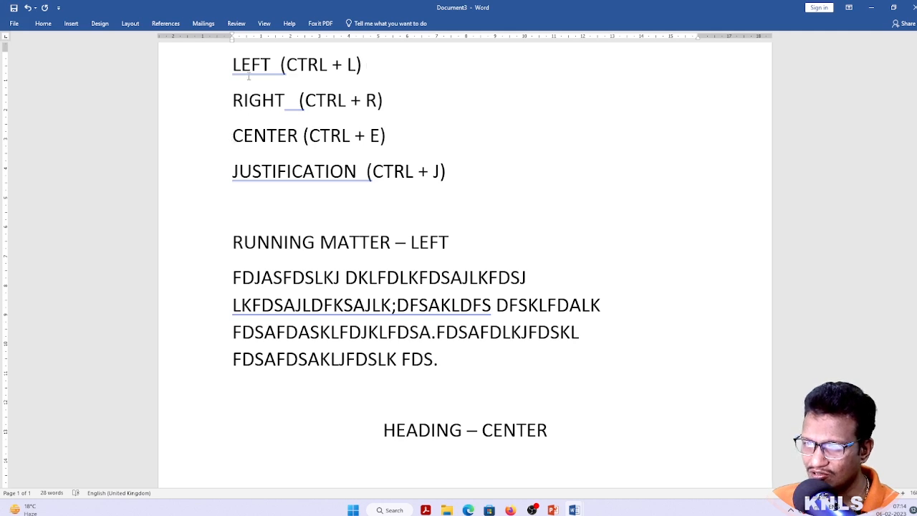
pyautogui.scroll(1, 283, 162)
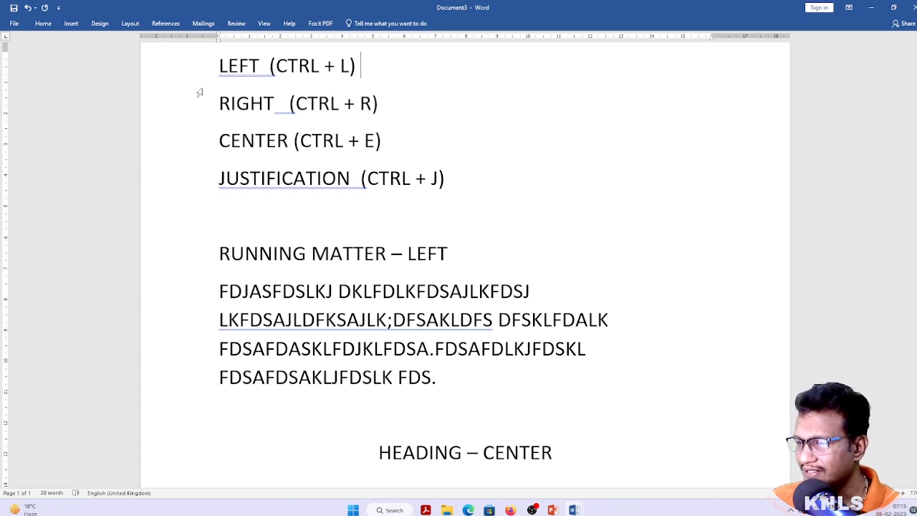
pyautogui.click(234, 140)
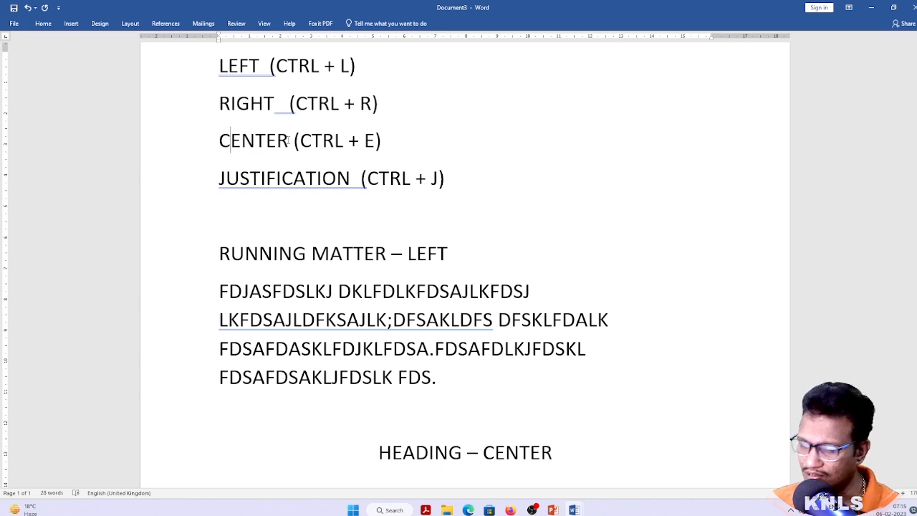
pyautogui.hotkey('ctrl', 'End')
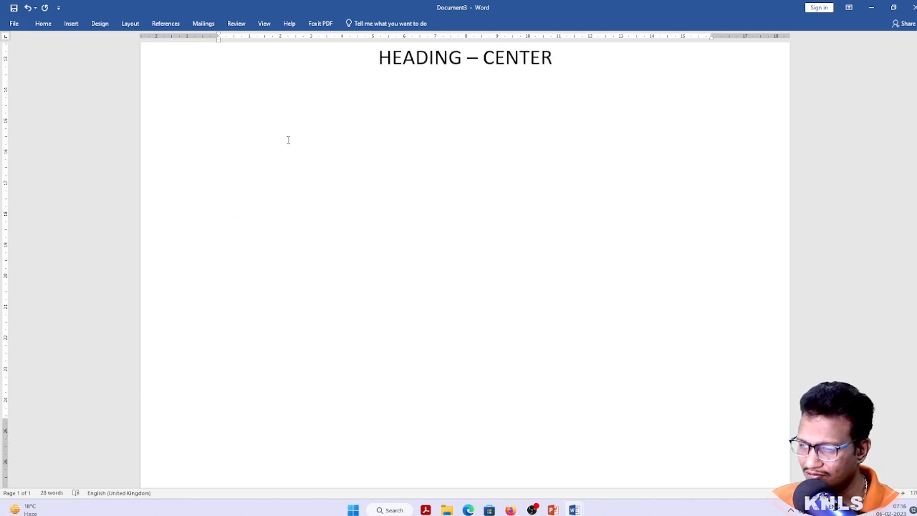
pyautogui.write('CUT')
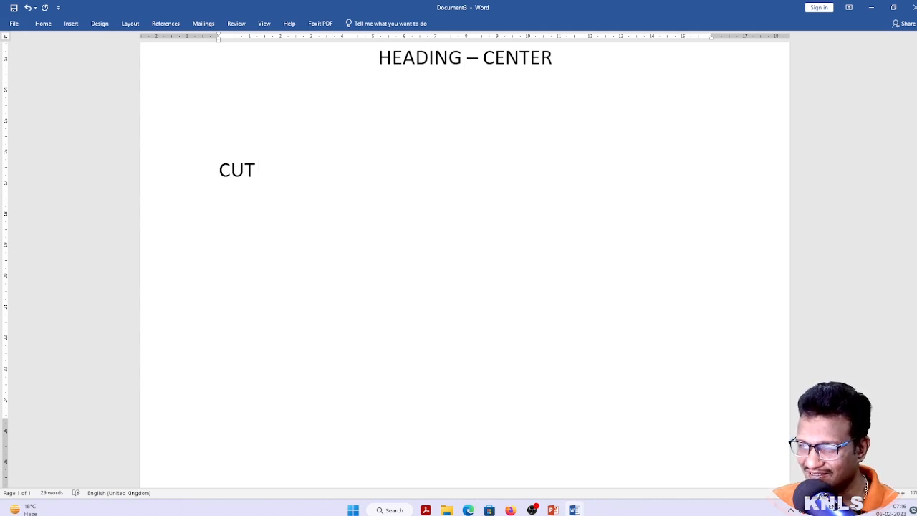
pyautogui.press('Home')
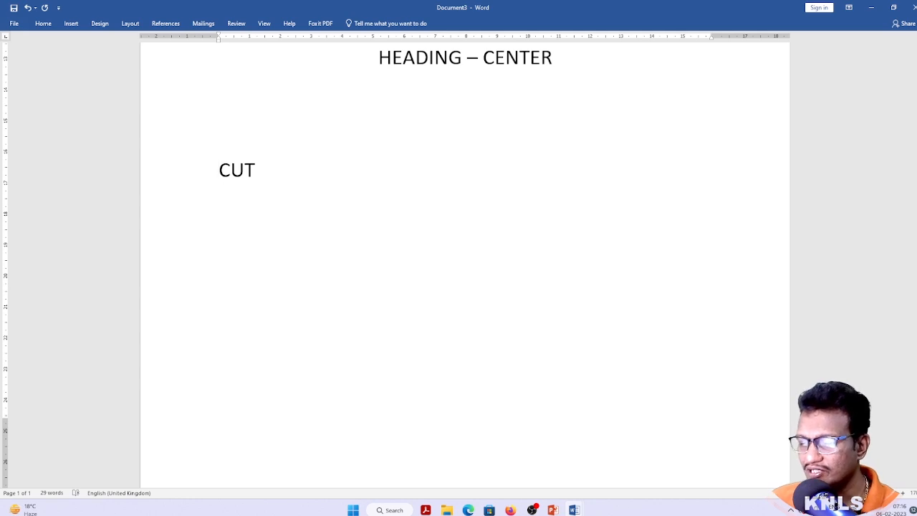
pyautogui.press('End')
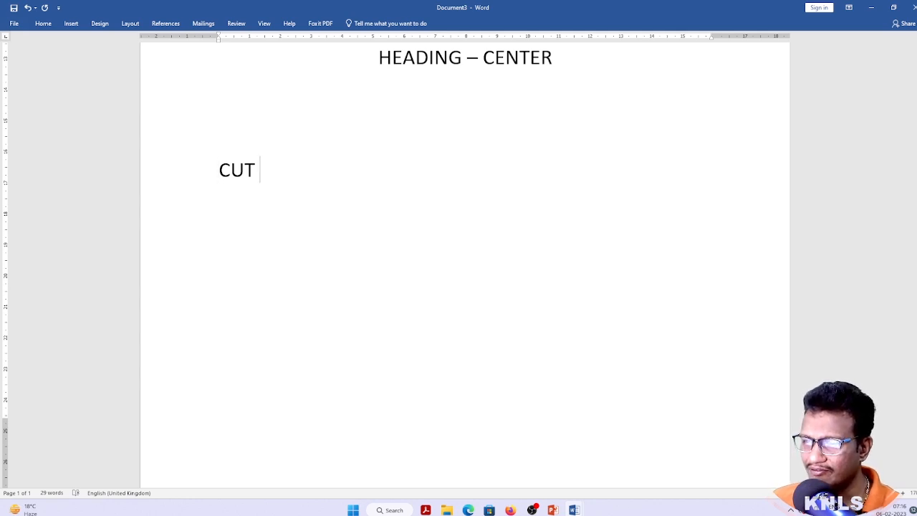
pyautogui.press('Return')
pyautogui.write('COPY')
pyautogui.hotkey('shift', 'Home')
pyautogui.hotkey('ctrl', 'c')
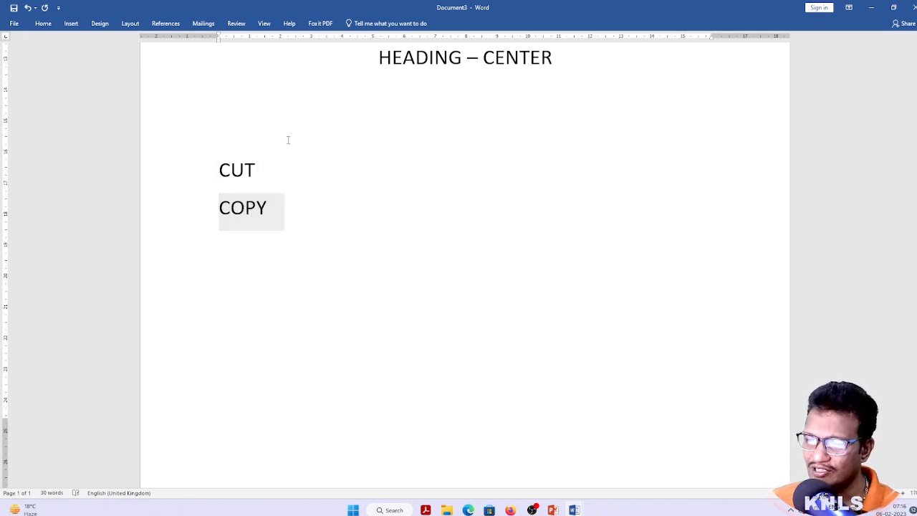
pyautogui.press('End')
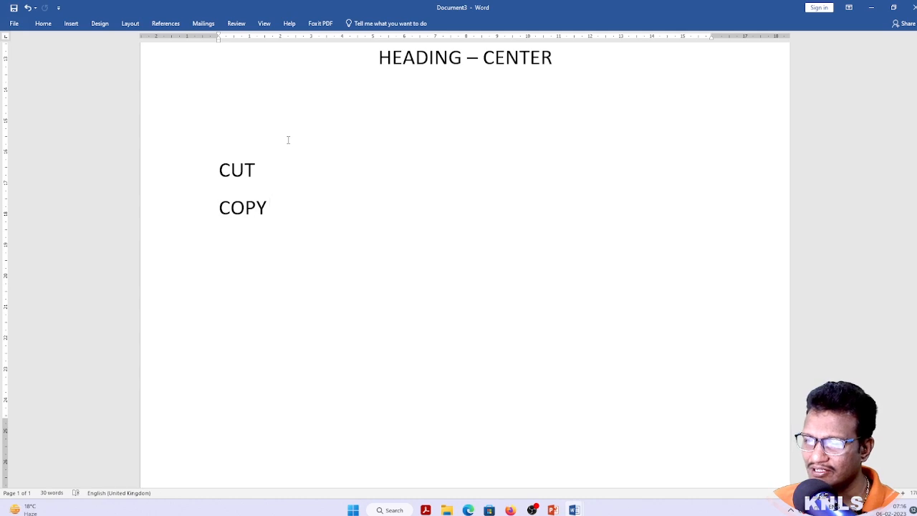
pyautogui.press('Return')
pyautogui.hotkey('ctrl', 'v')
pyautogui.press('Return')
pyautogui.press('Up')
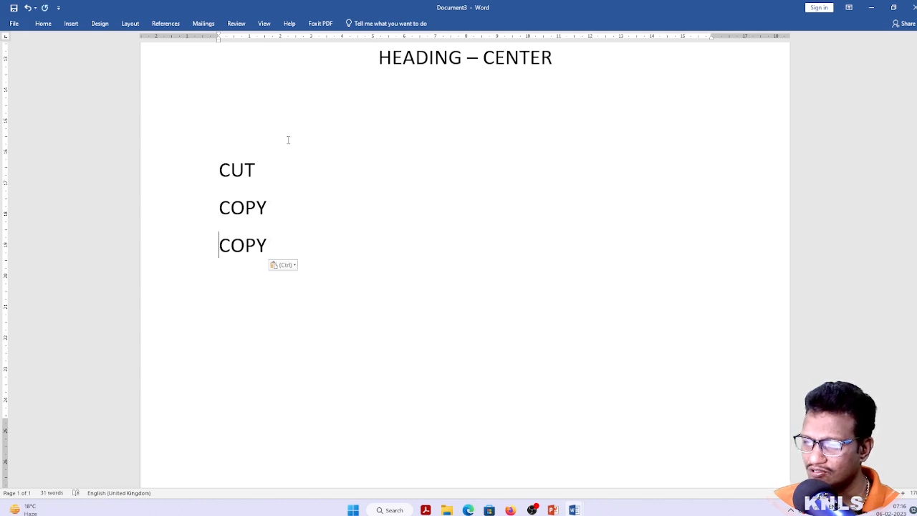
pyautogui.hotkey('shift', 'Down')
pyautogui.press('BackSpace')
pyautogui.press('Up')
pyautogui.press('Up')
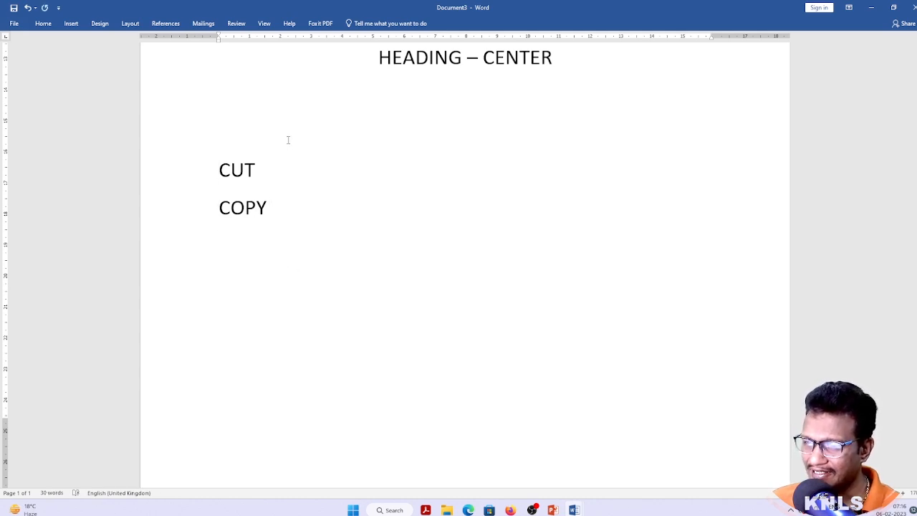
pyautogui.press('Right')
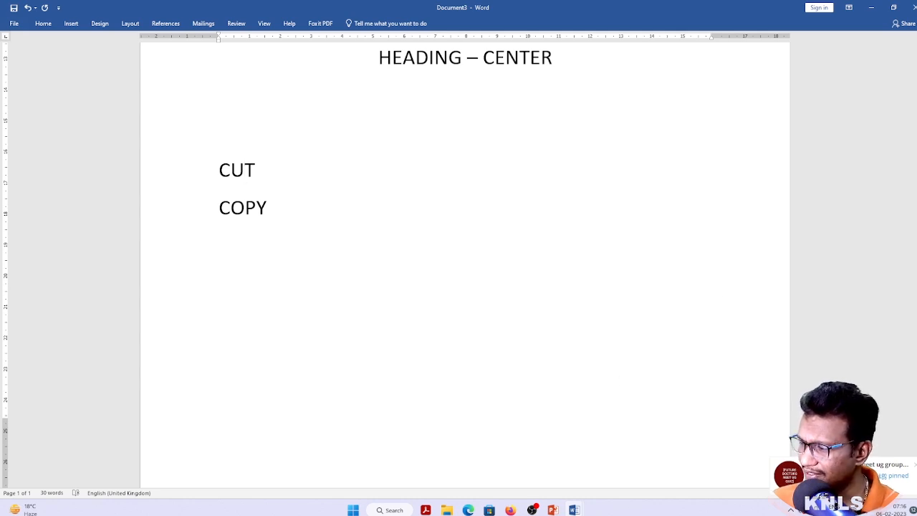
pyautogui.click(915, 467)
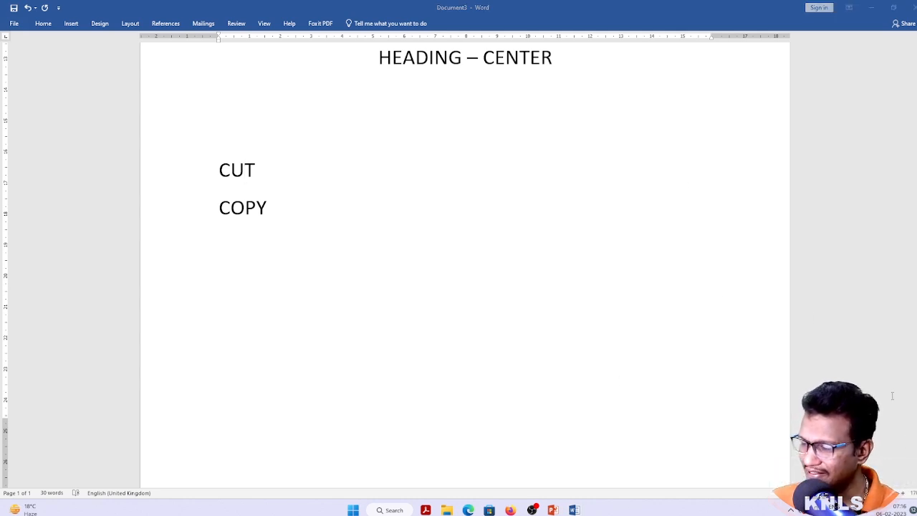
pyautogui.click(272, 169)
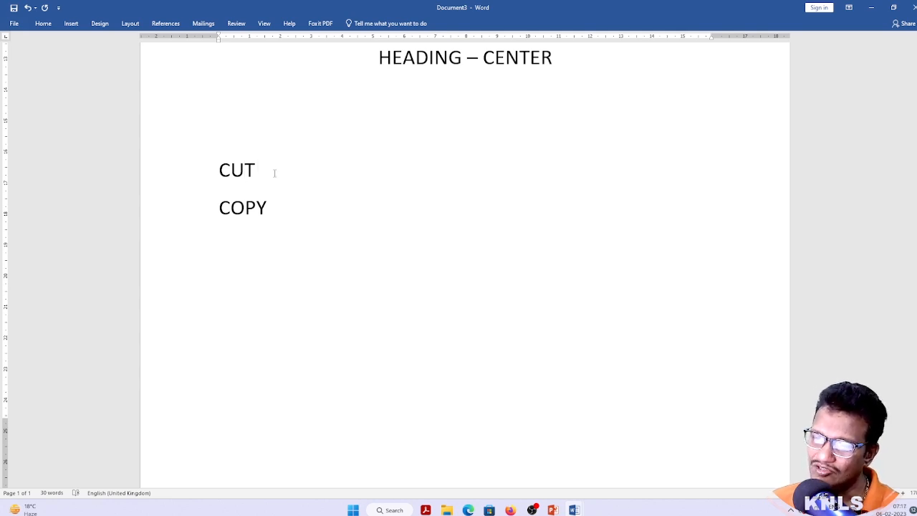
pyautogui.write('X')
pyautogui.press('BackSpace')
pyautogui.write('- X')
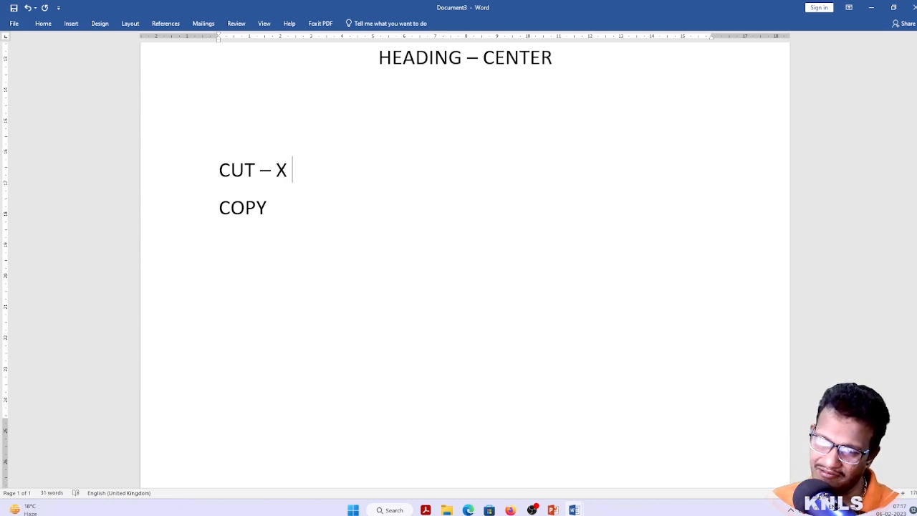
pyautogui.press('Home')
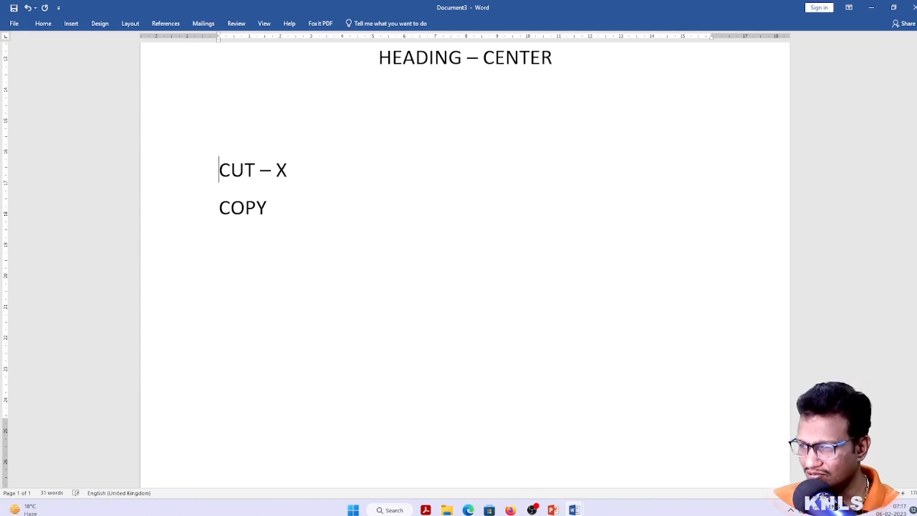
pyautogui.hotkey('ctrl', 'shift', 'End')
pyautogui.press('BackSpace')
pyautogui.press('BackSpace')
pyautogui.press('BackSpace')
pyautogui.press('BackSpace')
pyautogui.hotkey('ctrl', 'Home')
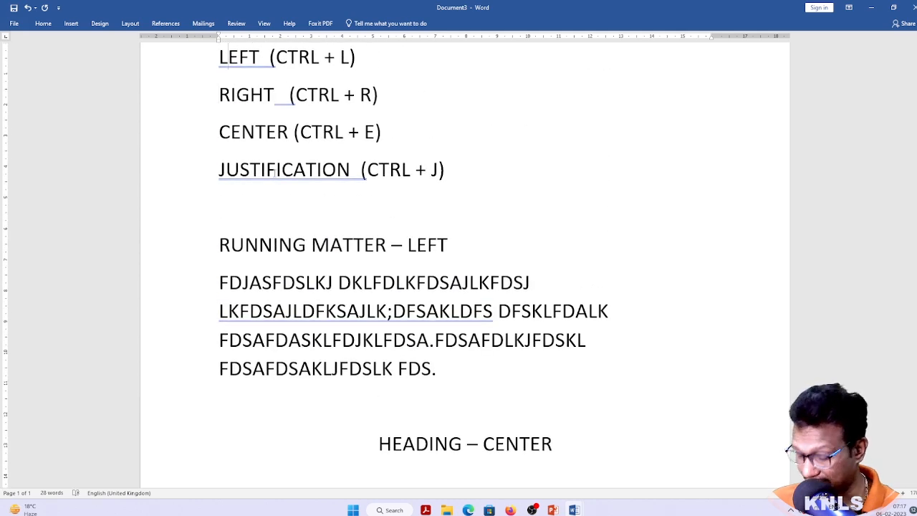
pyautogui.hotkey('ctrl', 'n')
# Type the heading ACCELRATED KYES and centre it with Ctrl+E
pyautogui.write('ACCE')
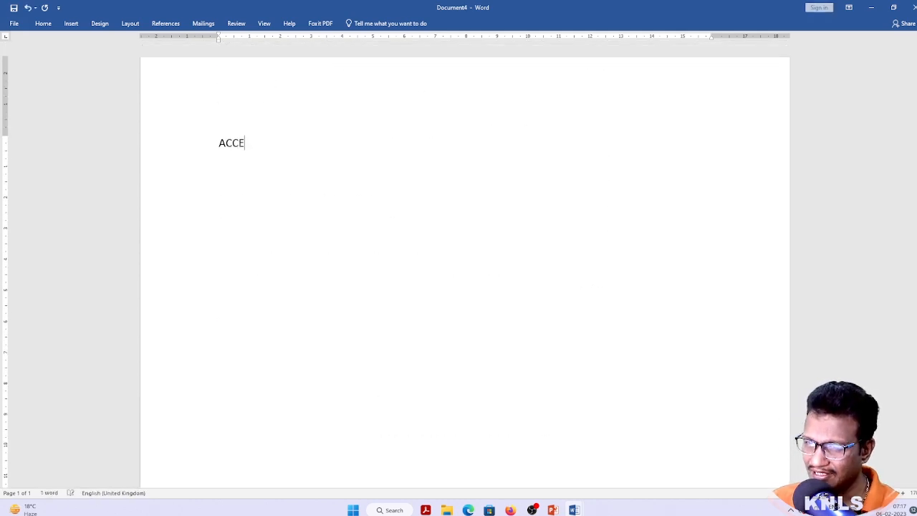
pyautogui.write('LRATED KYES')
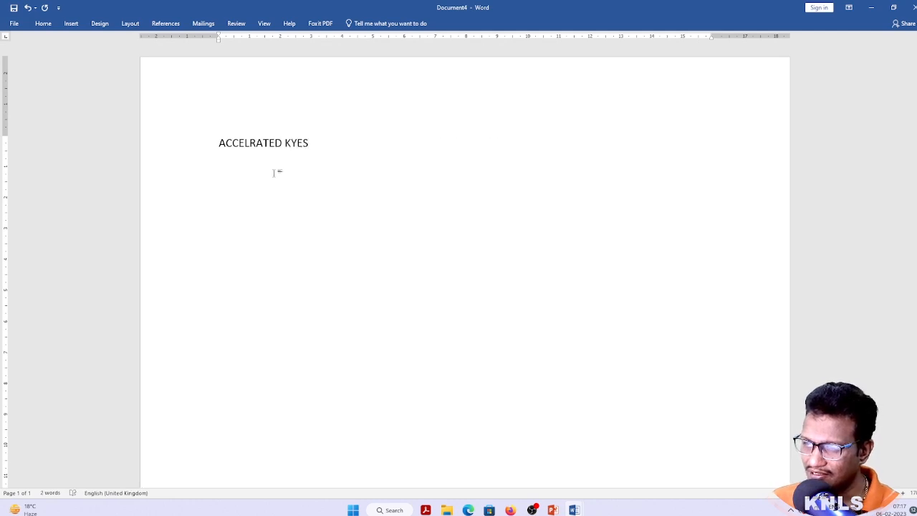
pyautogui.hotkey('ctrl', 'e')
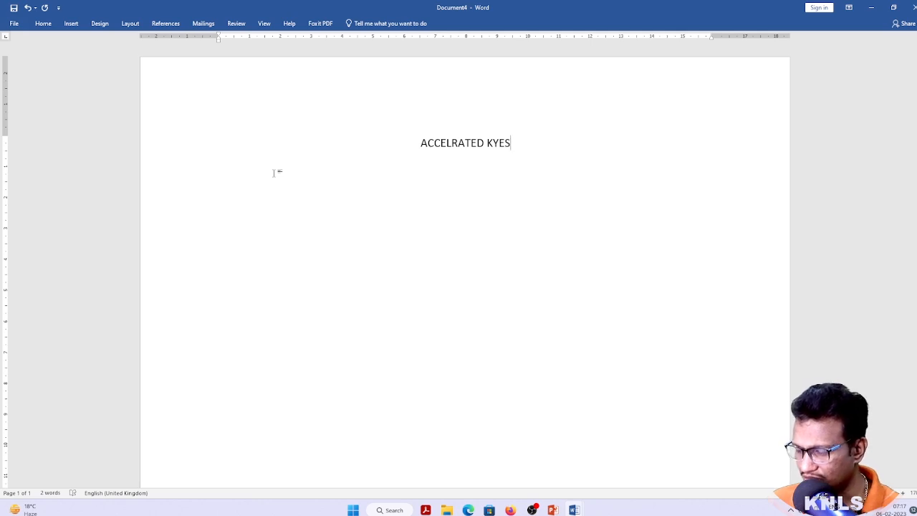
pyautogui.hotkey('ctrl', 'a')
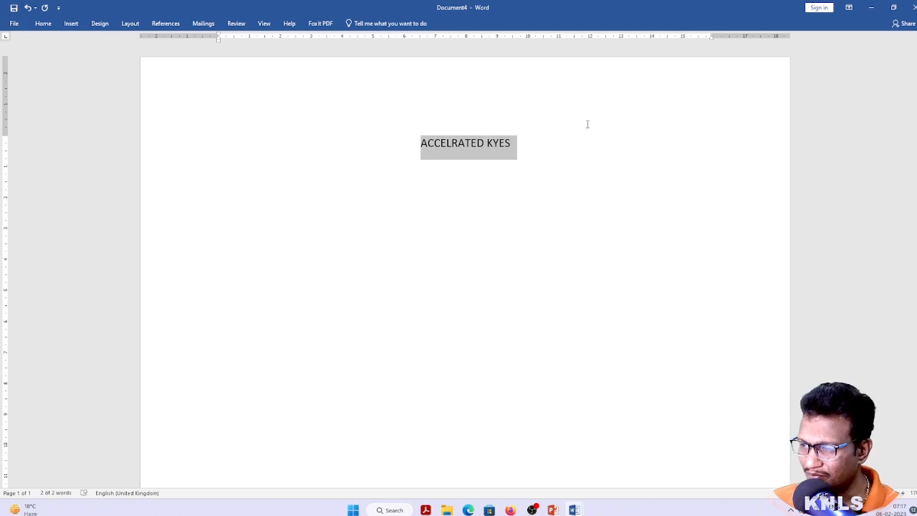
pyautogui.click(459, 149)
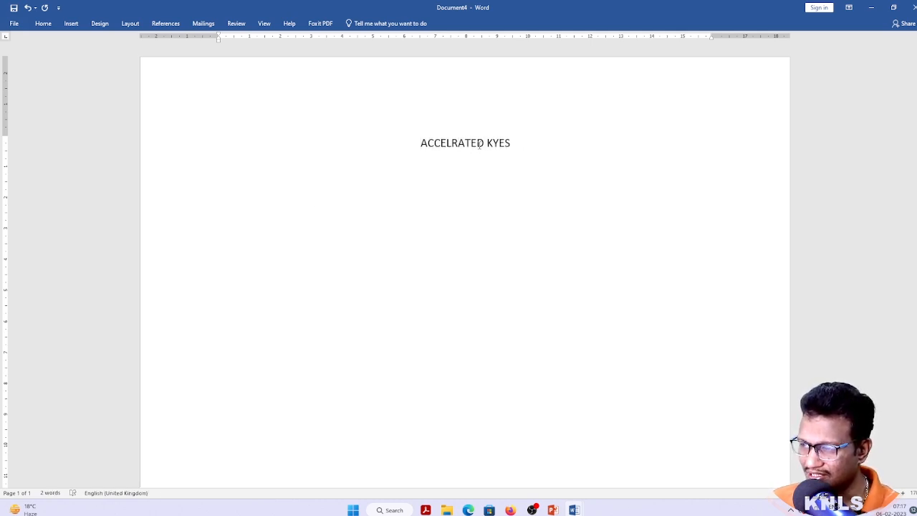
pyautogui.press('Return')
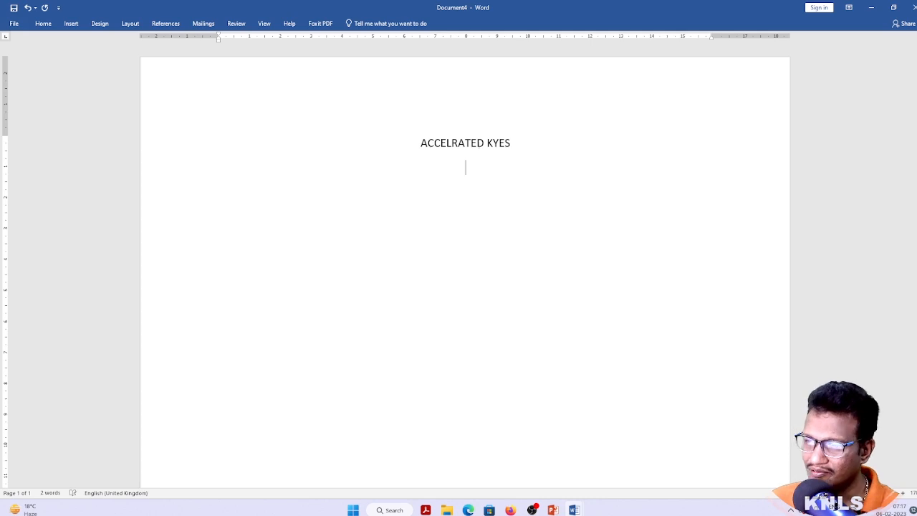
pyautogui.write('KDFJSKDFS')
pyautogui.hotkey('ctrl', 'z')
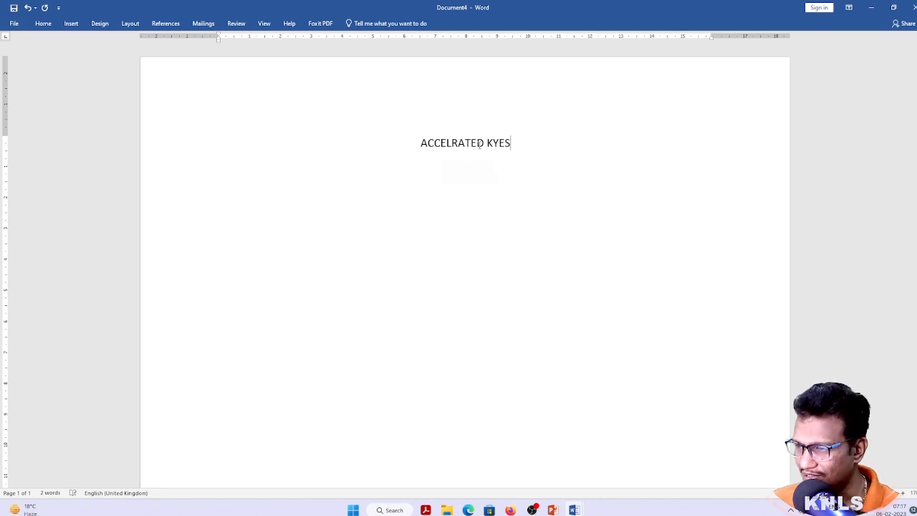
# Left-align the ACCELRATED KYES heading, collapse the ribbon, then switch to Document3
pyautogui.click(43, 22)
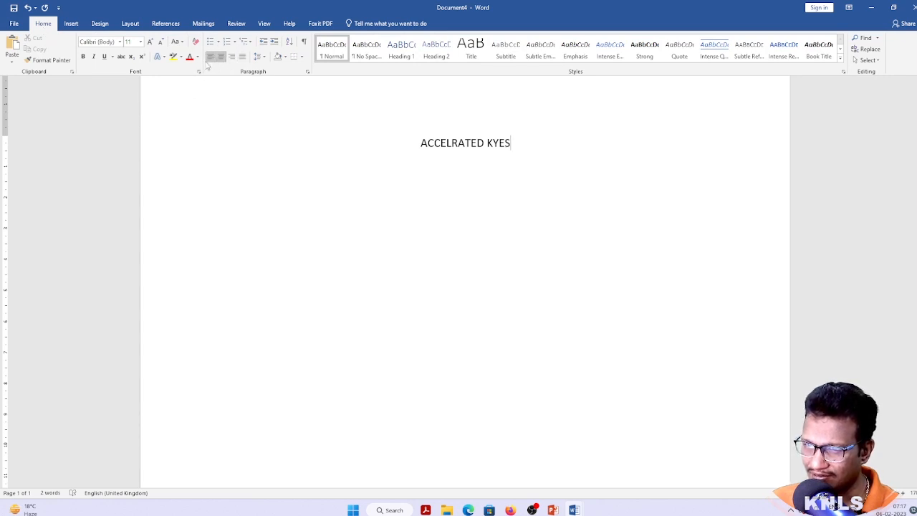
pyautogui.click(210, 58)
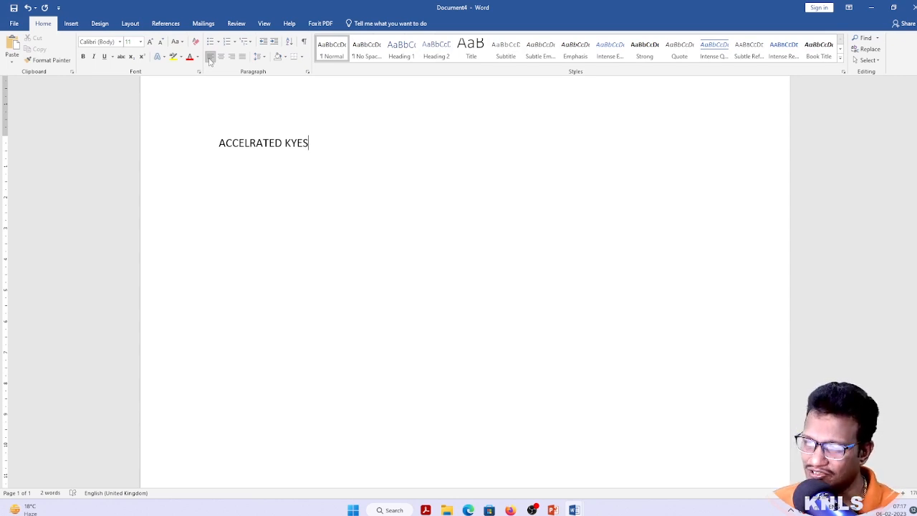
pyautogui.hotkey('ctrl', 'e')
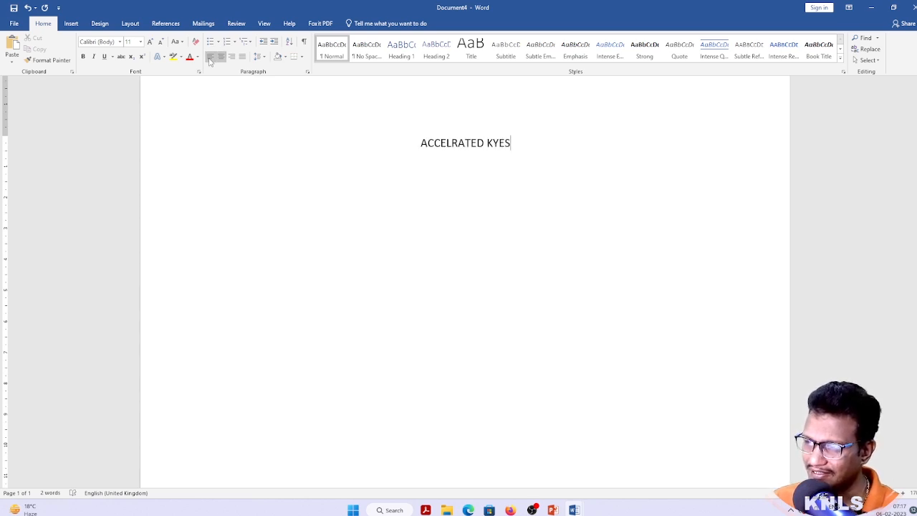
pyautogui.hotkey('ctrl', 'l')
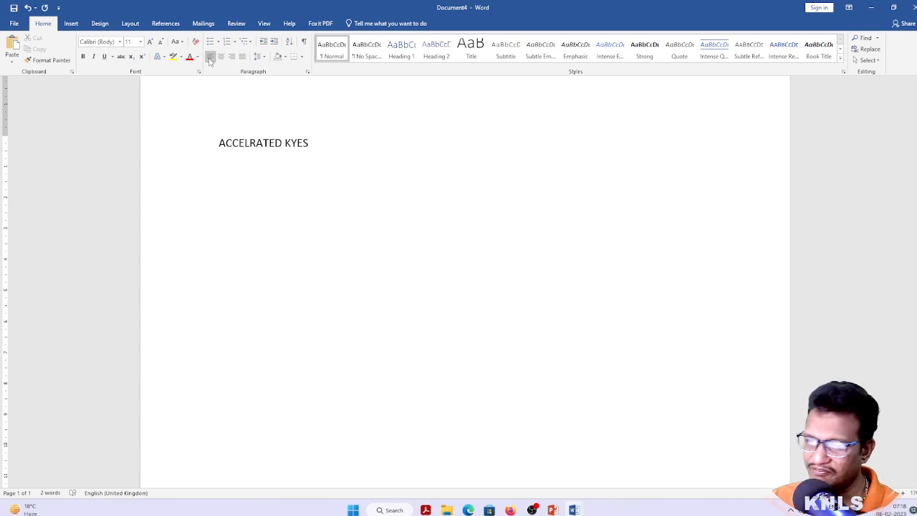
pyautogui.hotkey('ctrl', 'F1')
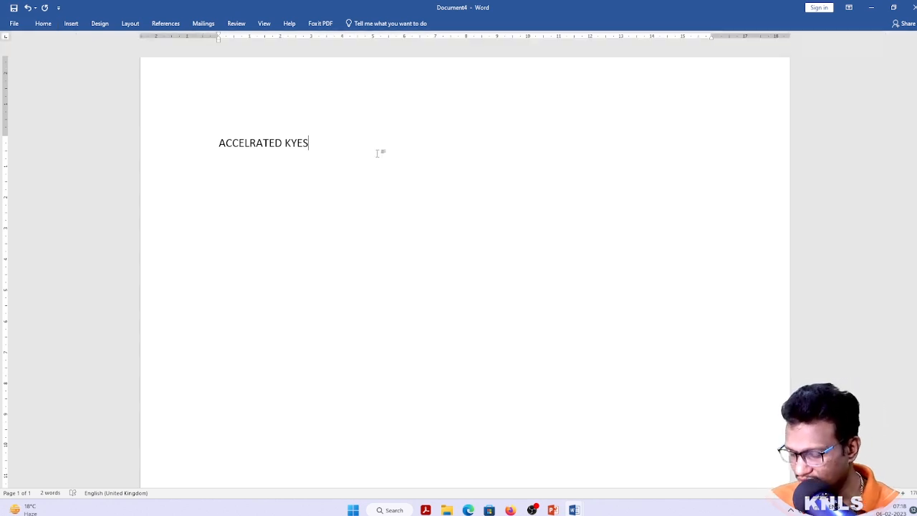
pyautogui.hotkey('alt', 'Tab')
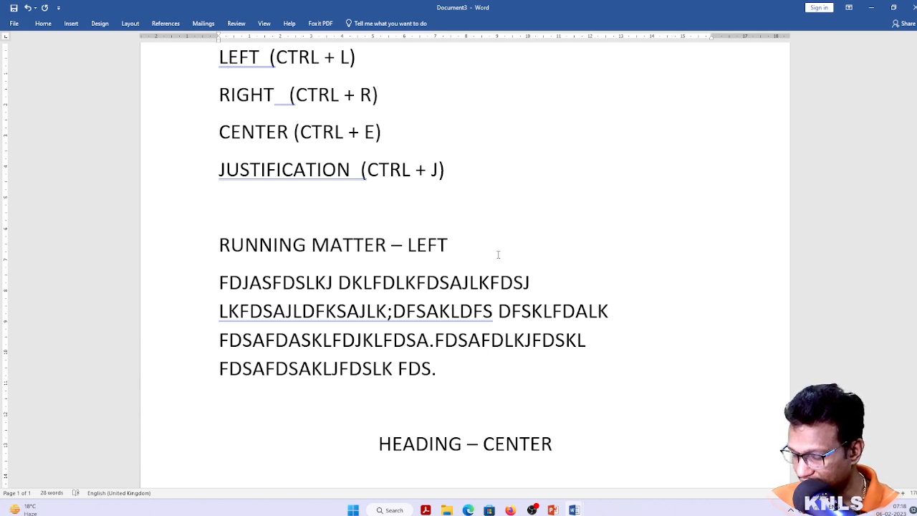
pyautogui.click(530, 444)
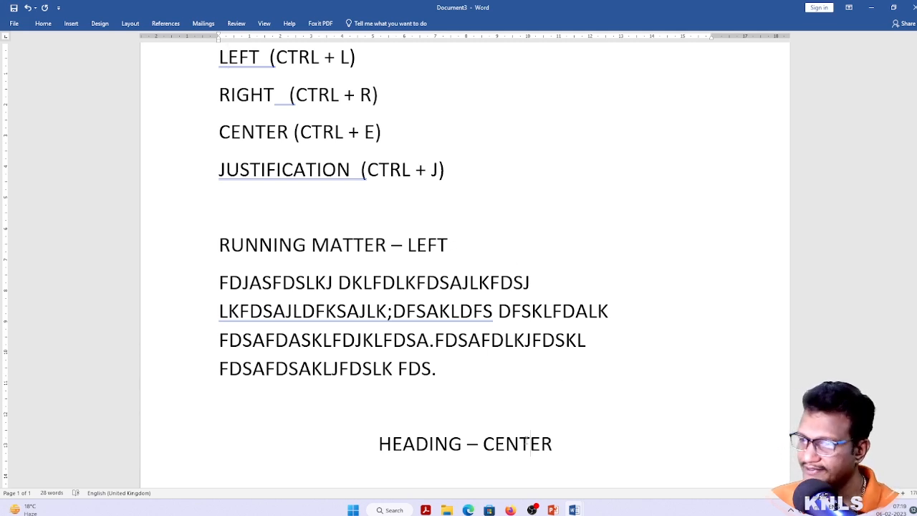
pyautogui.click(404, 245)
pyautogui.scroll(3, 354, 248)
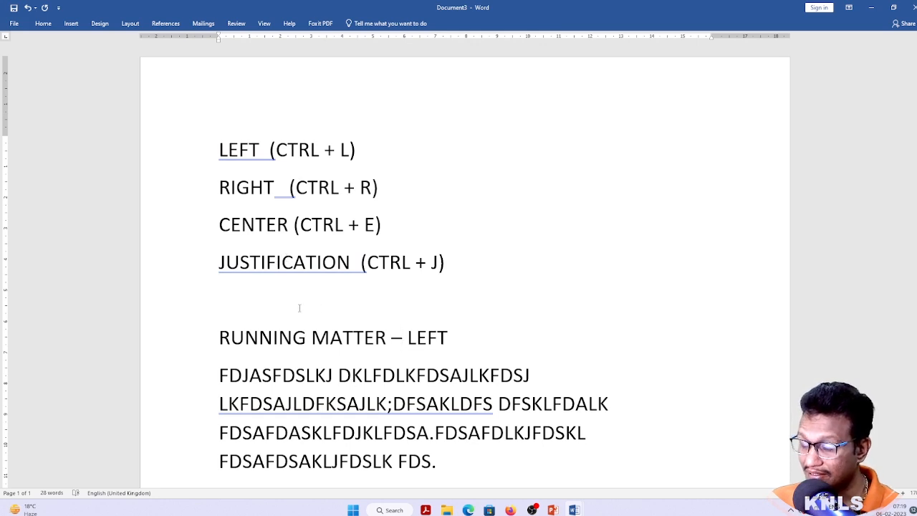
pyautogui.press('Up')
pyautogui.press('Up')
pyautogui.press('Up')
pyautogui.press('Up')
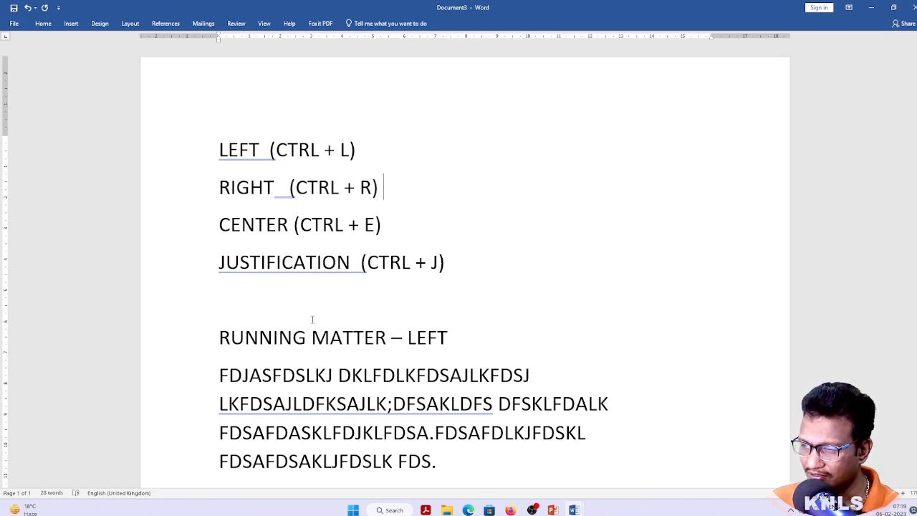
pyautogui.press('Down')
pyautogui.press('Down')
pyautogui.press('Down')
pyautogui.press('Down')
pyautogui.press('Down')
pyautogui.press('Down')
pyautogui.press('Down')
pyautogui.press('Down')
pyautogui.press('Down')
pyautogui.press('Down')
pyautogui.press('Down')
pyautogui.press('Up')
pyautogui.press('Down')
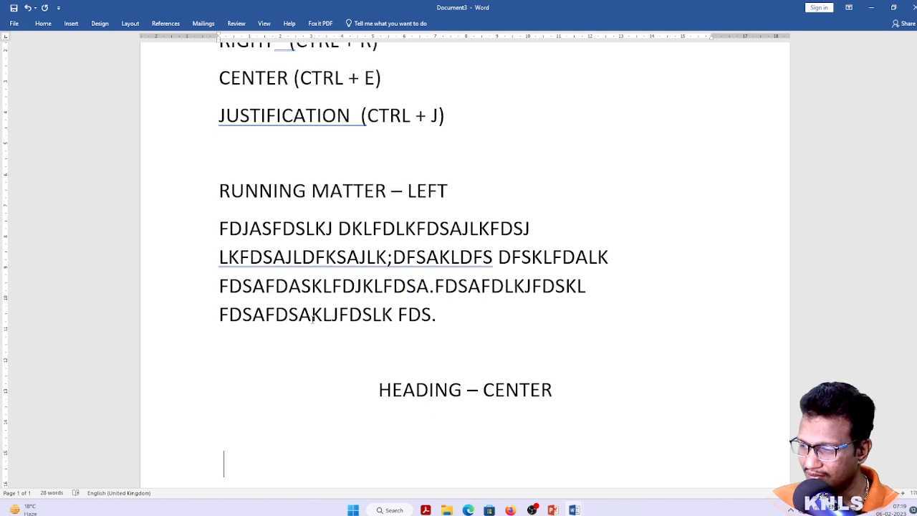
pyautogui.press('Up')
pyautogui.press('Up')
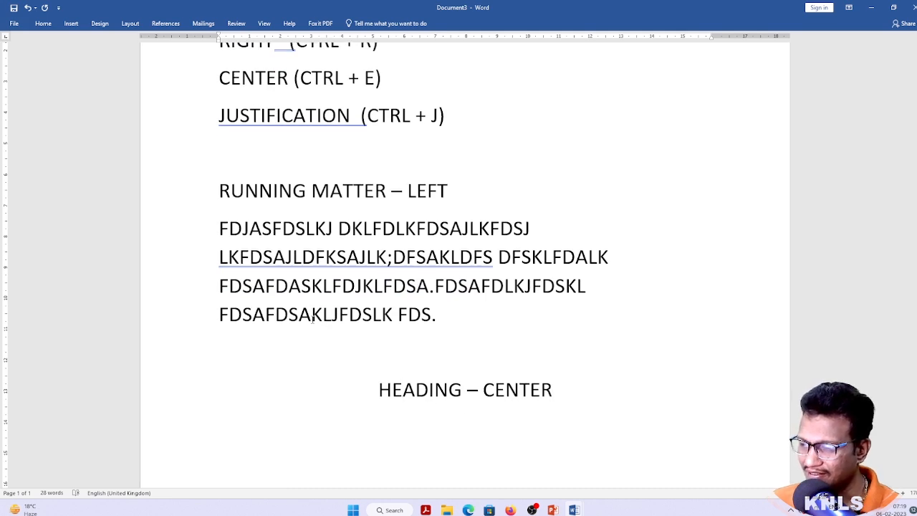
pyautogui.press('Down')
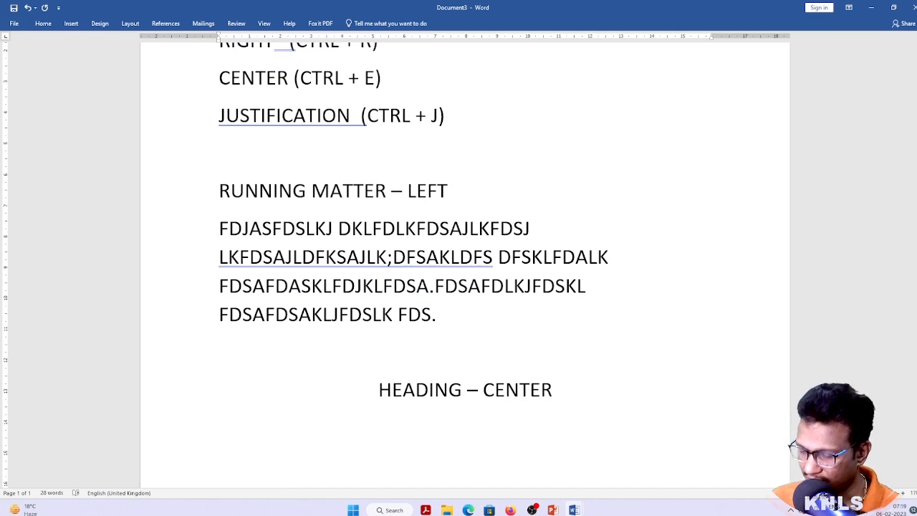
# Right-align the empty line below the heading and type 'yours truly'
pyautogui.hotkey('ctrl', 'r')
pyautogui.write('YOURS F')
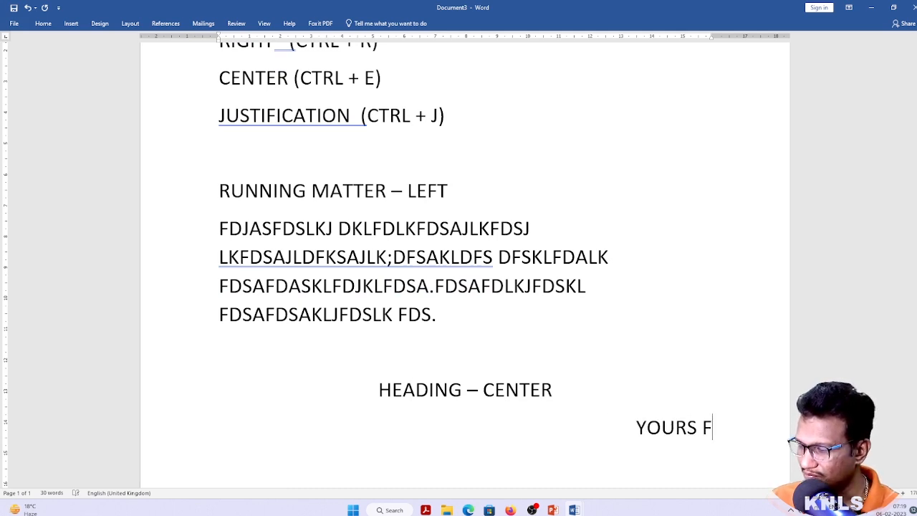
pyautogui.hotkey('shift', 'Home')
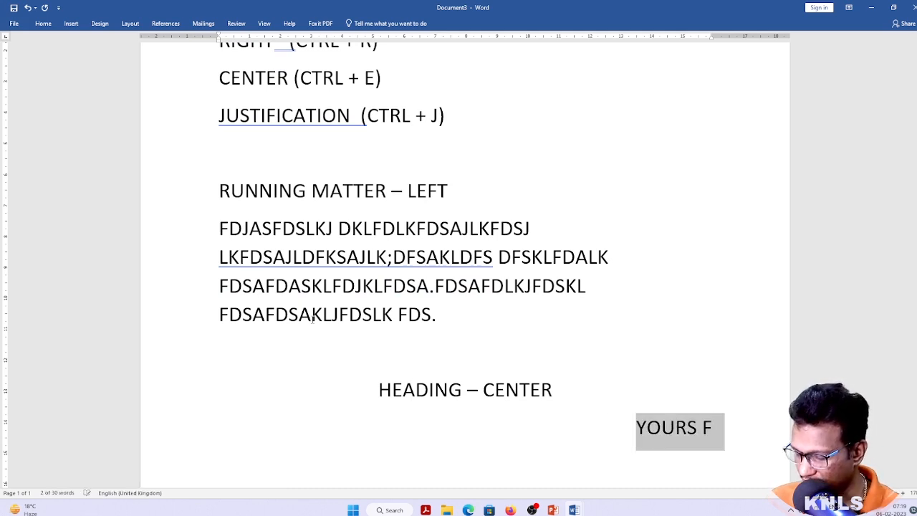
pyautogui.write('yto')
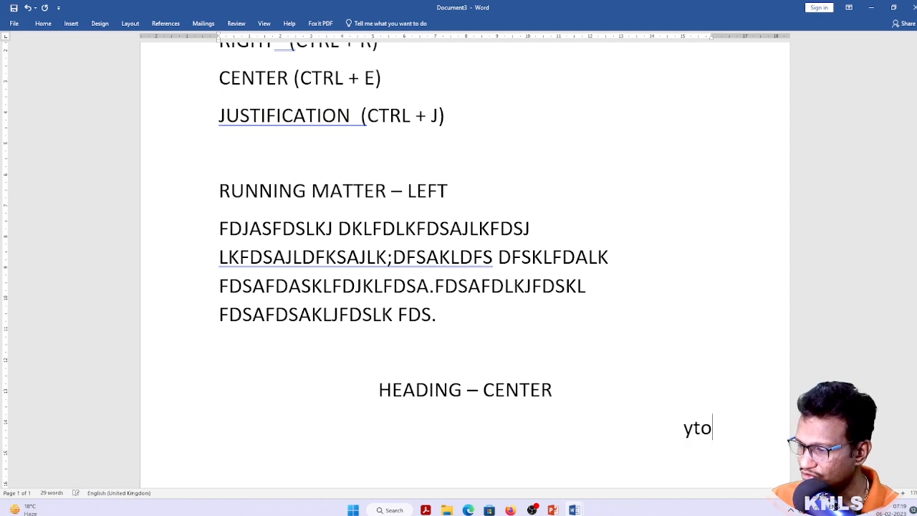
pyautogui.press('BackSpace')
pyautogui.press('BackSpace')
pyautogui.press('BackSpace')
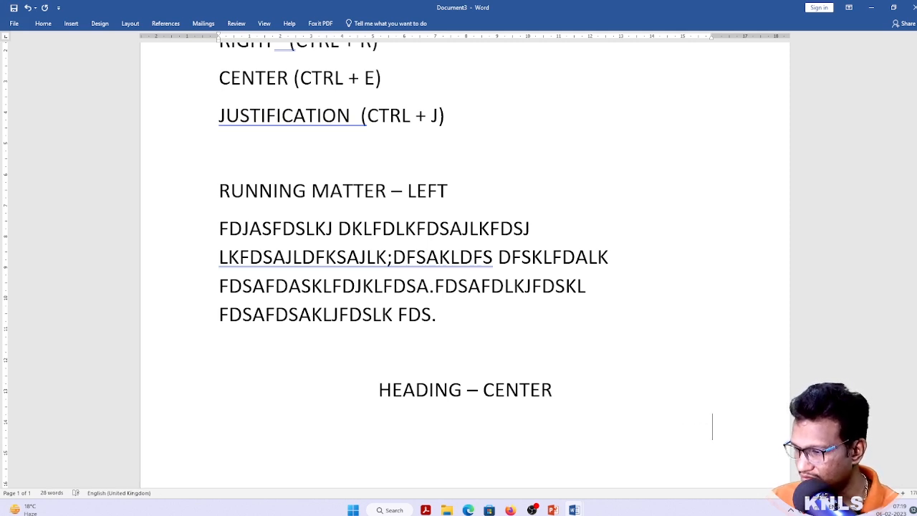
pyautogui.write('your')
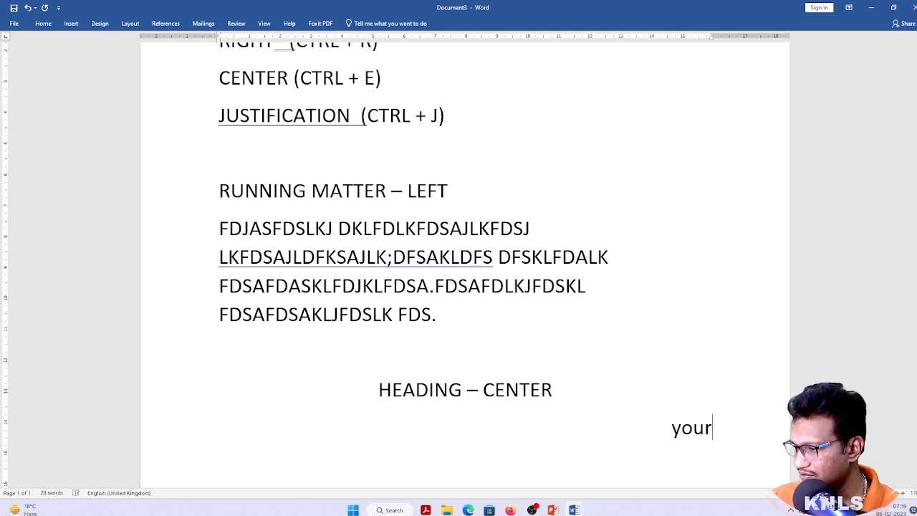
pyautogui.write('s truly')
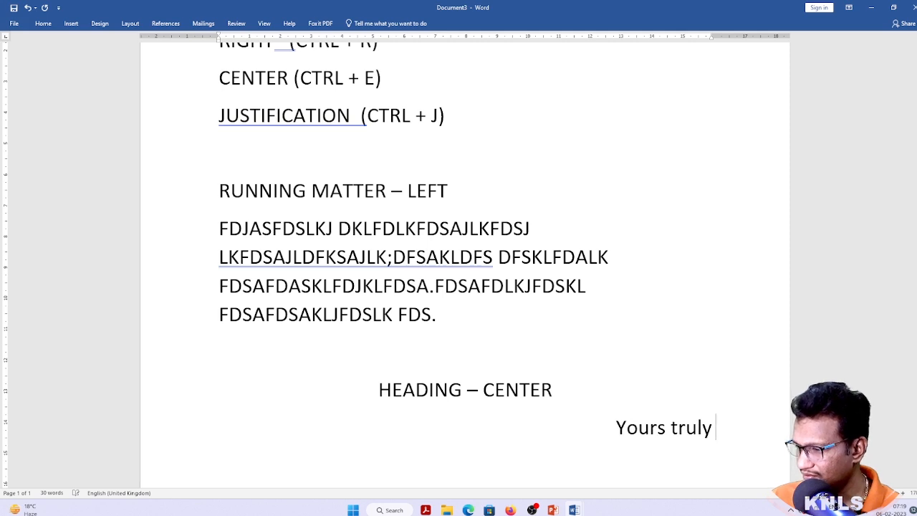
pyautogui.press('Up')
pyautogui.press('Up')
pyautogui.press('Down')
pyautogui.press('Down')
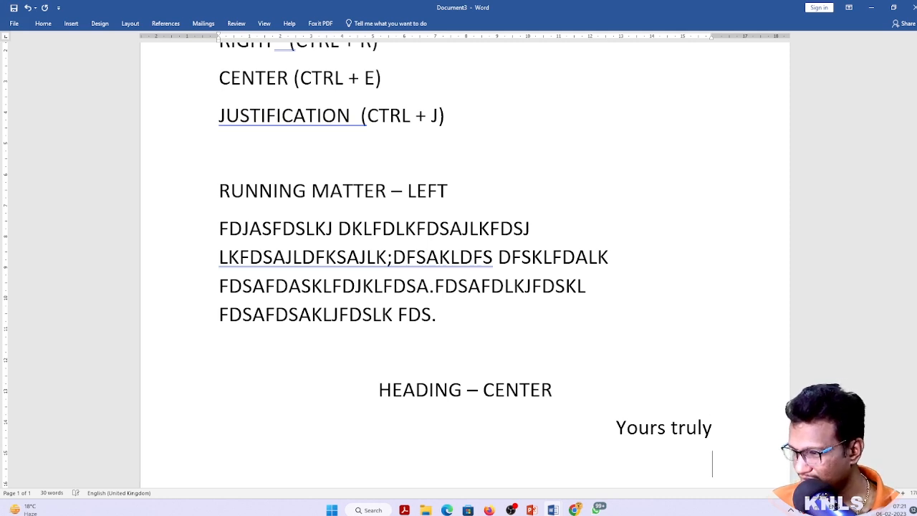
# Add the signer's name in brackets on the next line and centre the sign-off lines
pyautogui.write('(')
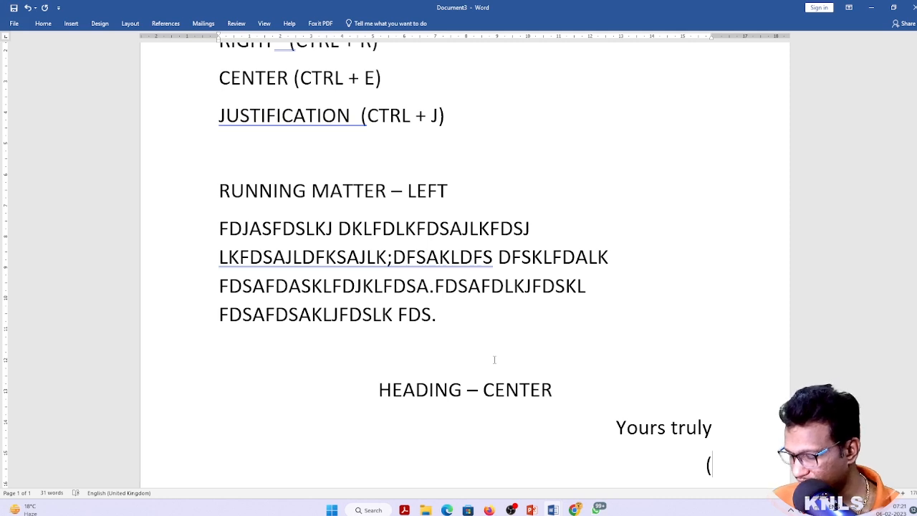
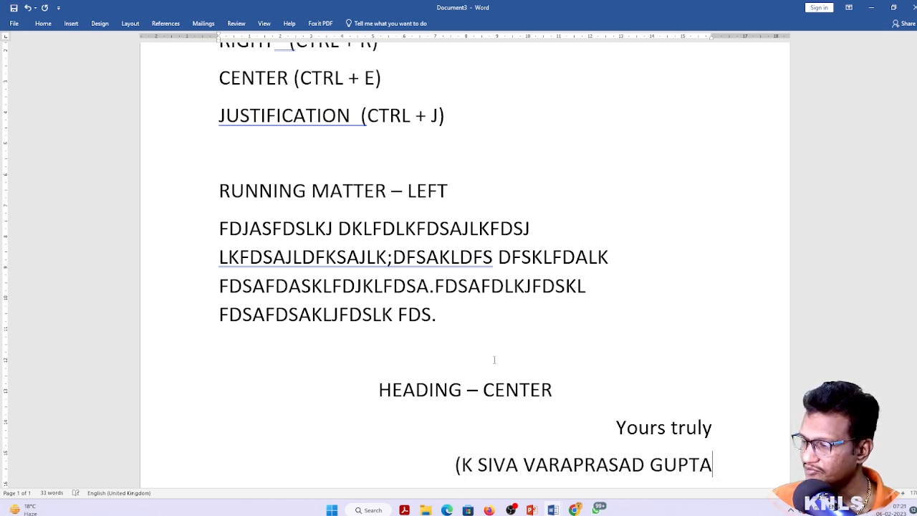
pyautogui.write('()')
pyautogui.press('BackSpace')
pyautogui.press('BackSpace')
pyautogui.write(')')
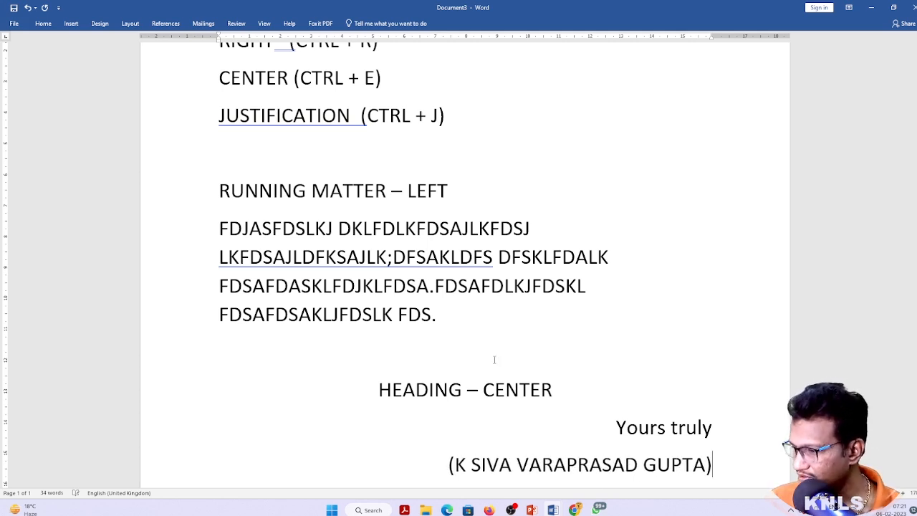
pyautogui.press('Up')
pyautogui.press('Home')
pyautogui.hotkey('ctrl', 'e')
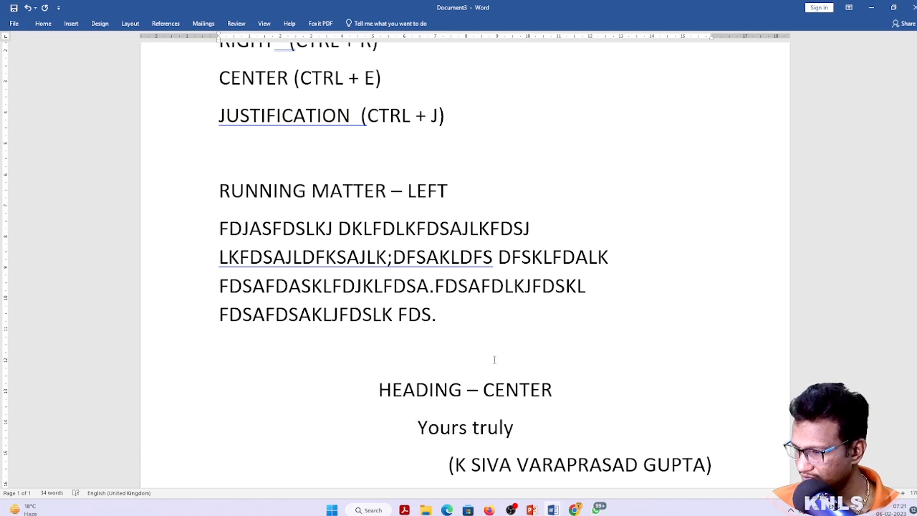
pyautogui.hotkey('shift', 'Down')
pyautogui.hotkey('shift', 'Down')
# Try centre, left and right alignment on the two sign-off lines
pyautogui.hotkey('ctrl', 'e')
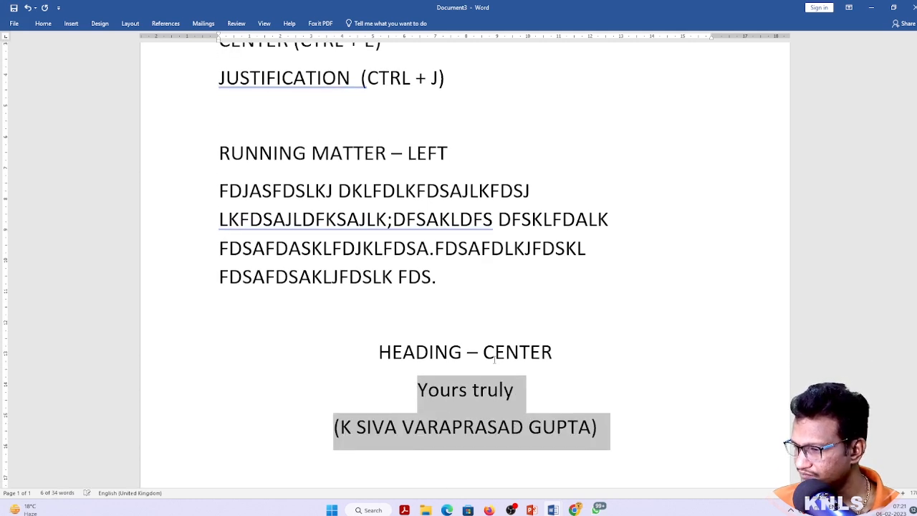
pyautogui.hotkey('ctrl', 'l')
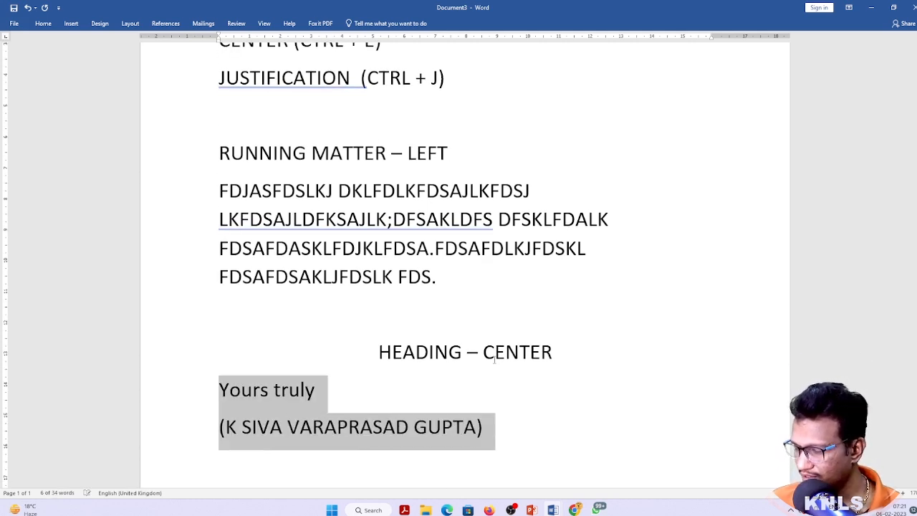
pyautogui.hotkey('ctrl', 'r')
pyautogui.press('Up')
pyautogui.press('Down')
pyautogui.press('Down')
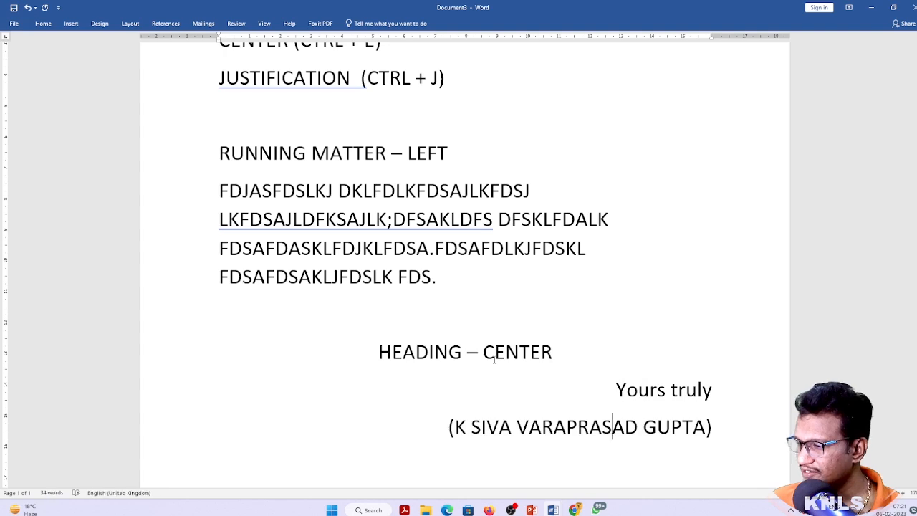
# Delete the Yours truly and name lines so the document ends at HEADING – CENTER
pyautogui.press('Up')
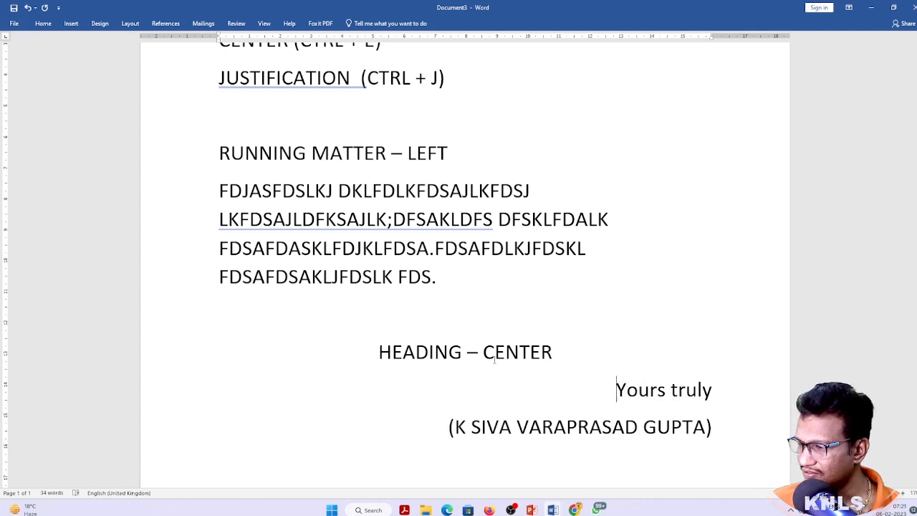
pyautogui.press('Up')
pyautogui.press('Down')
pyautogui.hotkey('ctrl', 'shift', 'End')
pyautogui.press('BackSpace')
pyautogui.press('BackSpace')
pyautogui.press('Up')
pyautogui.press('Up')
pyautogui.press('Up')
pyautogui.press('Up')
pyautogui.press('Up')
pyautogui.press('Up')
pyautogui.press('Up')
pyautogui.press('Up')
pyautogui.press('Up')
pyautogui.press('Up')
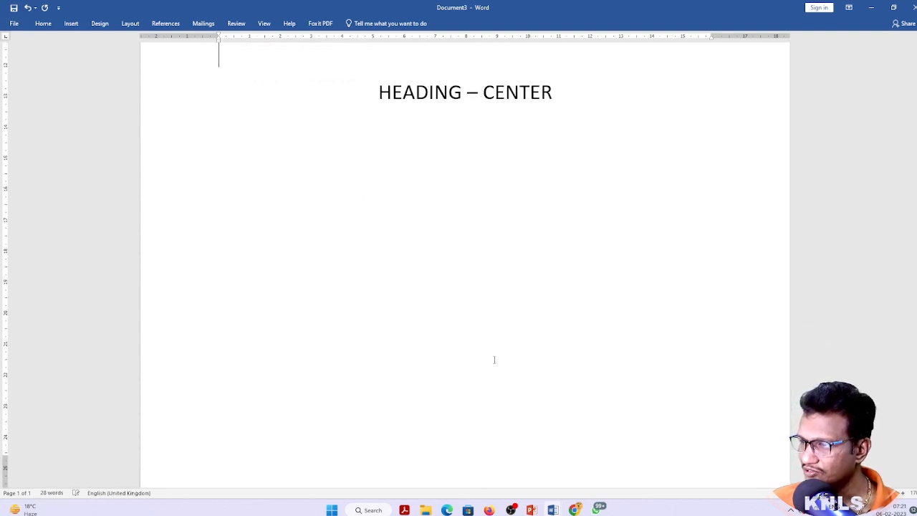
pyautogui.press('Down')
pyautogui.press('Down')
pyautogui.press('Down')
pyautogui.press('Down')
pyautogui.press('Down')
pyautogui.press('Down')
pyautogui.press('Down')
pyautogui.press('Down')
pyautogui.press('Down')
pyautogui.press('Down')
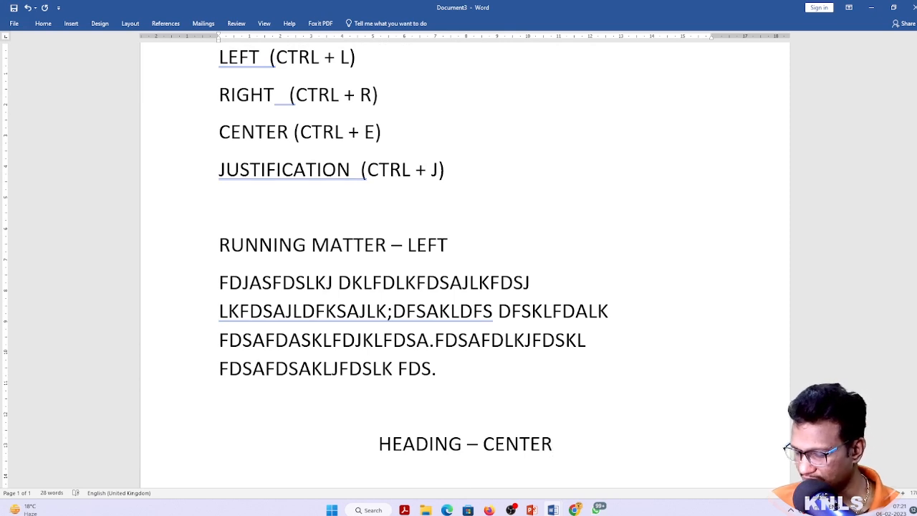
# Type '- RIGHT' under the heading and add a new left-aligned dash line below it
pyautogui.write('-  RIGHT')
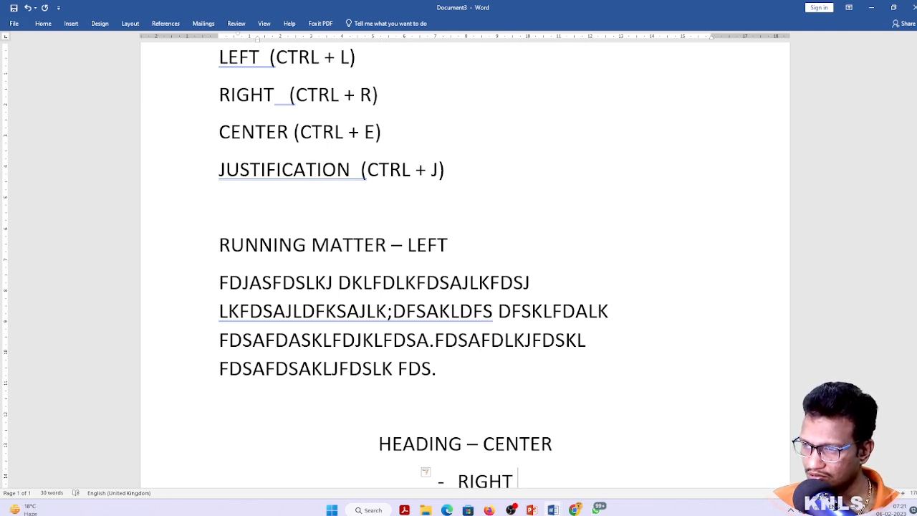
pyautogui.press('Up')
pyautogui.press('Up')
pyautogui.press('Up')
pyautogui.press('Up')
pyautogui.press('Up')
pyautogui.press('Up')
pyautogui.press('Up')
pyautogui.press('Up')
pyautogui.press('Up')
pyautogui.press('Up')
pyautogui.press('Up')
pyautogui.press('Up')
pyautogui.press('Down')
pyautogui.press('Down')
pyautogui.press('Down')
pyautogui.press('Down')
pyautogui.press('Down')
pyautogui.press('Down')
pyautogui.press('Down')
pyautogui.press('Down')
pyautogui.press('Down')
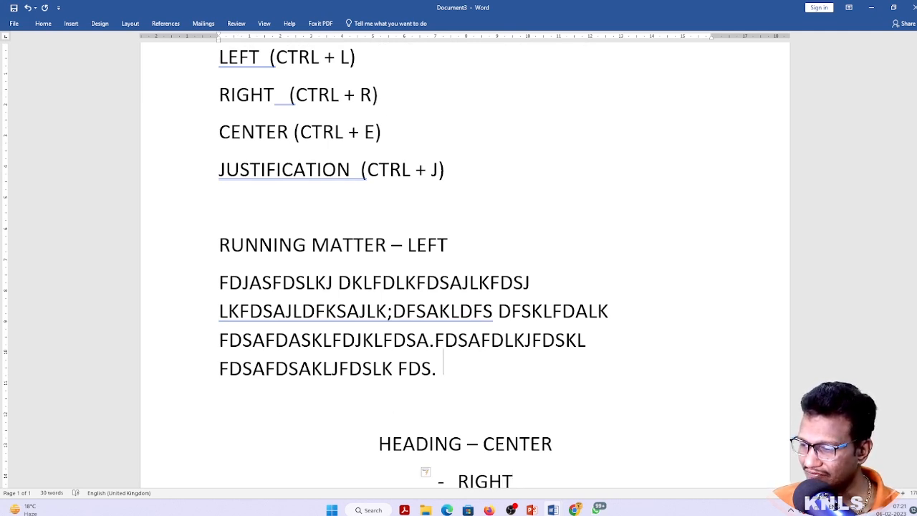
pyautogui.press('Down')
pyautogui.press('Down')
pyautogui.press('Down')
pyautogui.press('Up')
pyautogui.press('Up')
pyautogui.press('Up')
pyautogui.press('Up')
pyautogui.press('Up')
pyautogui.press('Up')
pyautogui.press('Up')
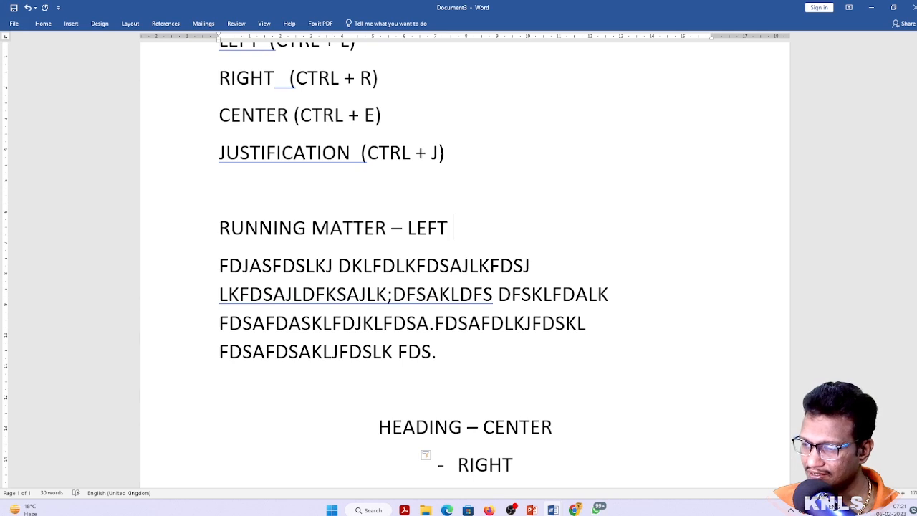
pyautogui.press('Down')
pyautogui.press('Down')
pyautogui.press('Down')
pyautogui.press('Down')
pyautogui.press('Down')
pyautogui.press('Down')
pyautogui.press('Down')
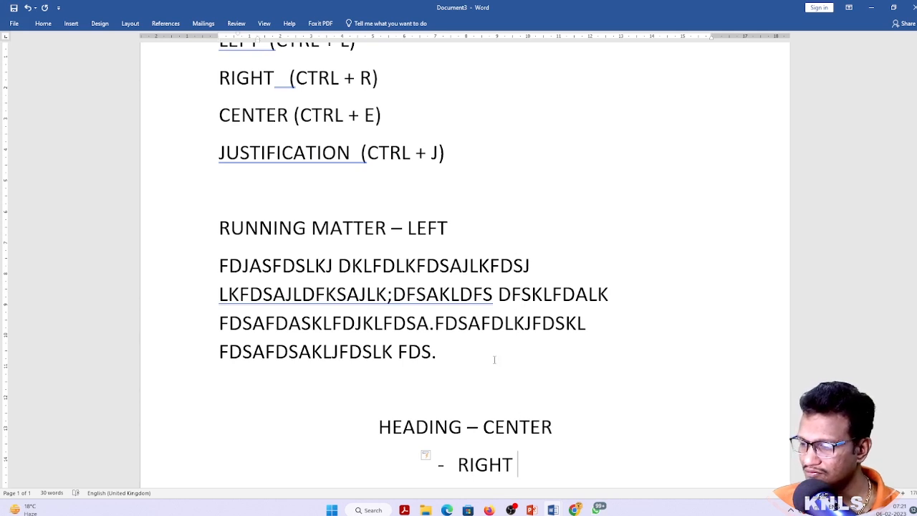
pyautogui.press('Return')
pyautogui.write('-')
pyautogui.hotkey('ctrl', 'l')
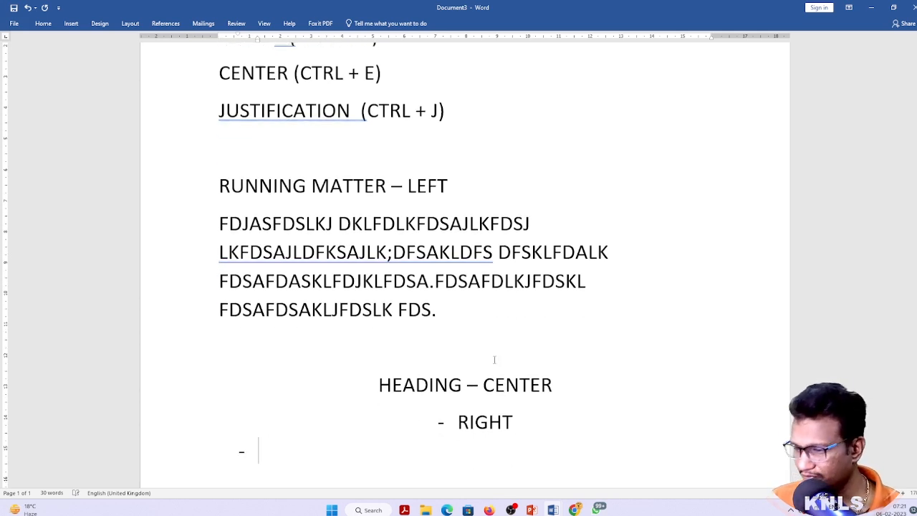
# Right-align, then centre the running-matter paragraph, and switch to the Chrome browser
pyautogui.press('Up')
pyautogui.press('Up')
pyautogui.press('Up')
pyautogui.press('Up')
pyautogui.press('Up')
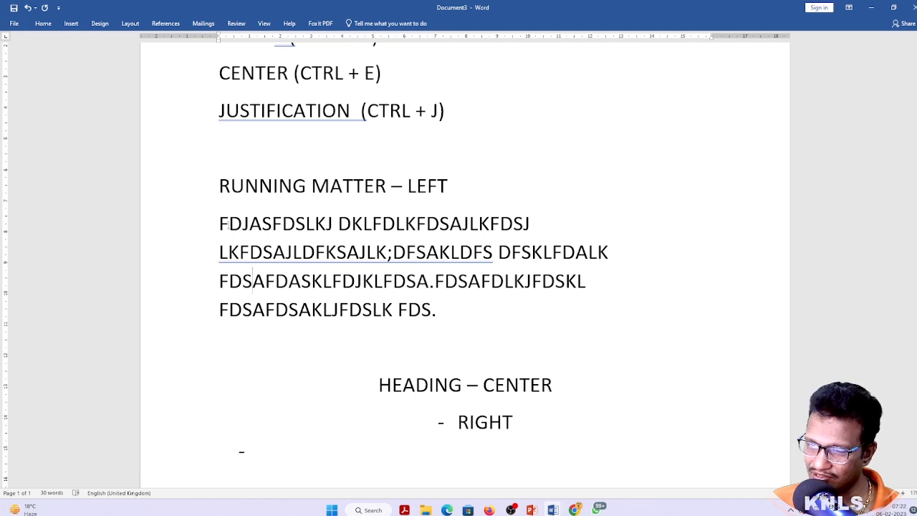
pyautogui.click(258, 225)
pyautogui.hotkey('ctrl', 'r')
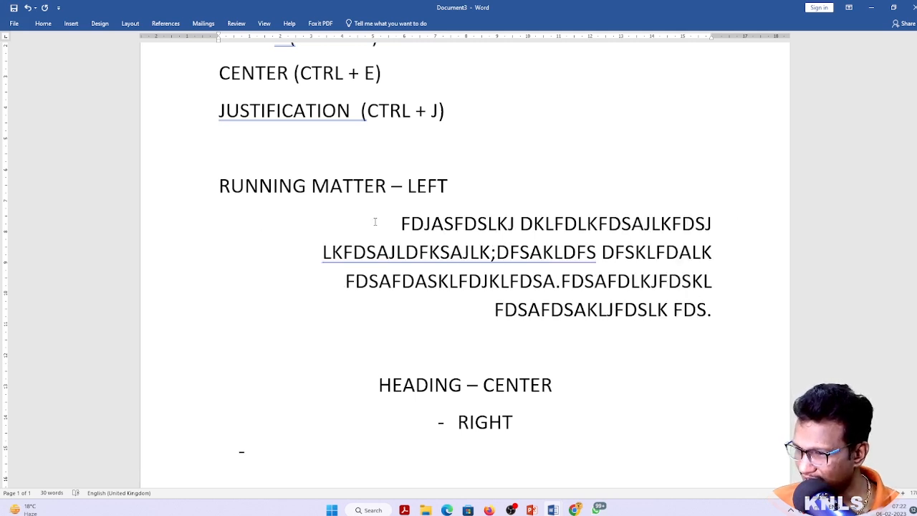
pyautogui.click(576, 226)
pyautogui.hotkey('ctrl', 'e')
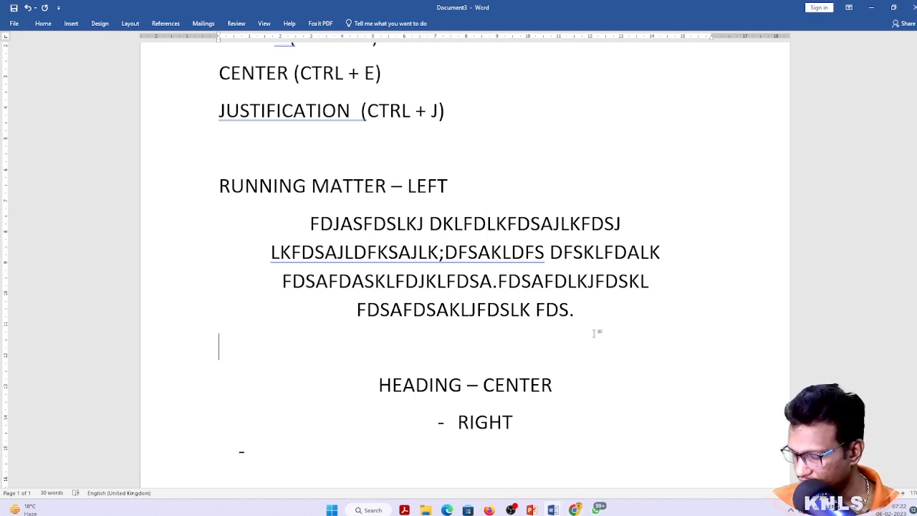
pyautogui.hotkey('ctrl', 'End')
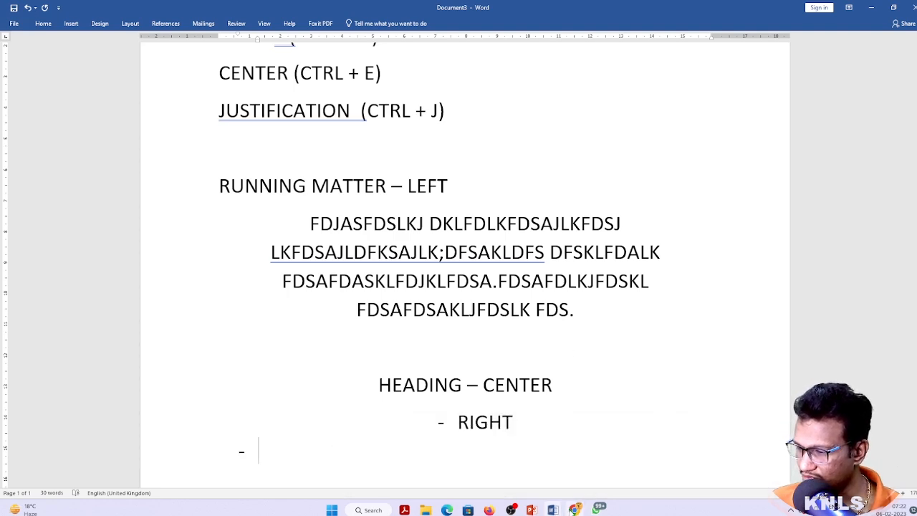
pyautogui.click(571, 509)
# In a new Chrome tab, search Google Images for 'NEWS PAPER TEXT'
pyautogui.click(780, 7)
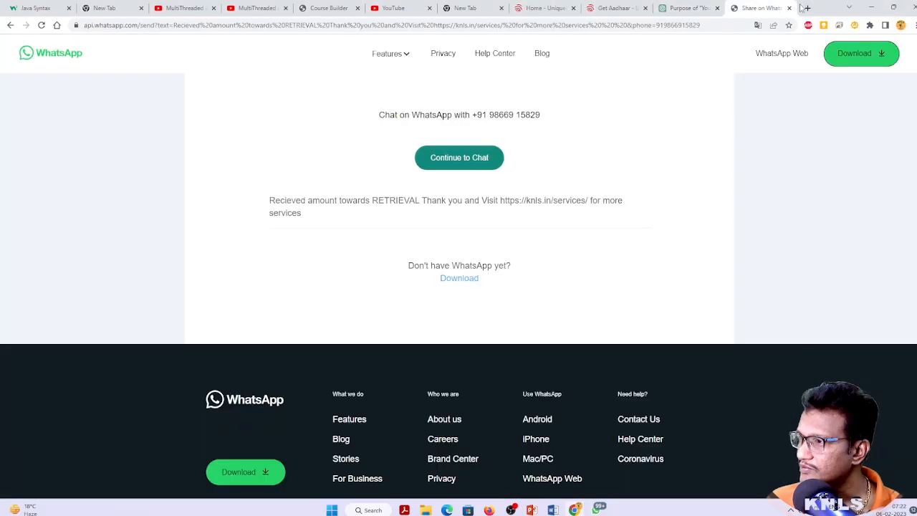
pyautogui.click(808, 8)
pyautogui.write('im')
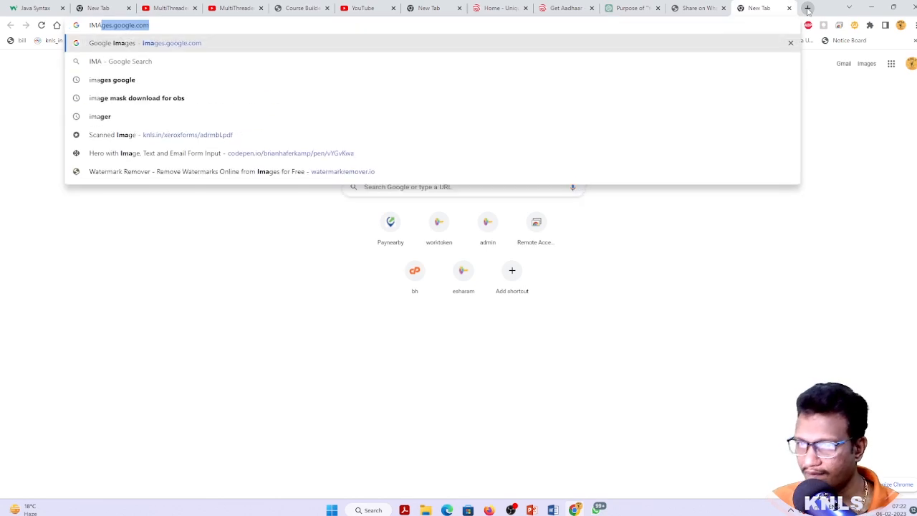
pyautogui.press('Return')
pyautogui.write('NEW')
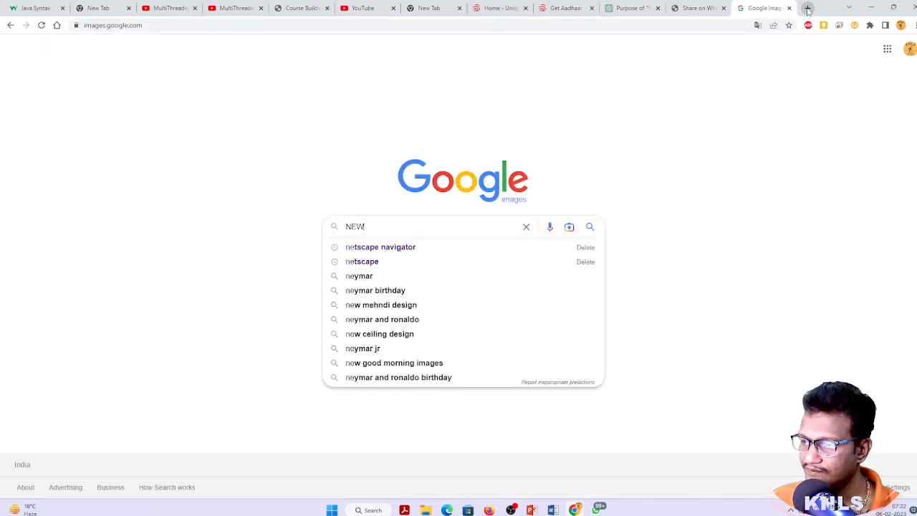
pyautogui.write('S PAPER TEXT')
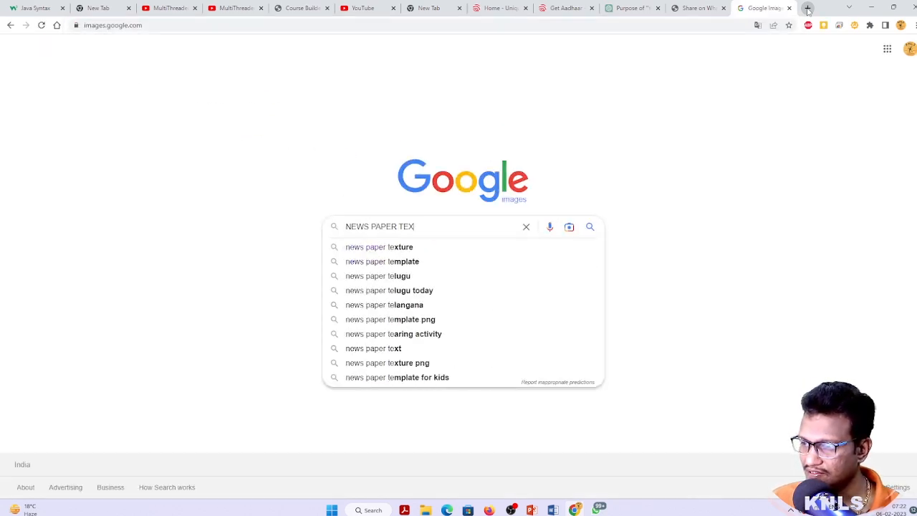
pyautogui.press('Return')
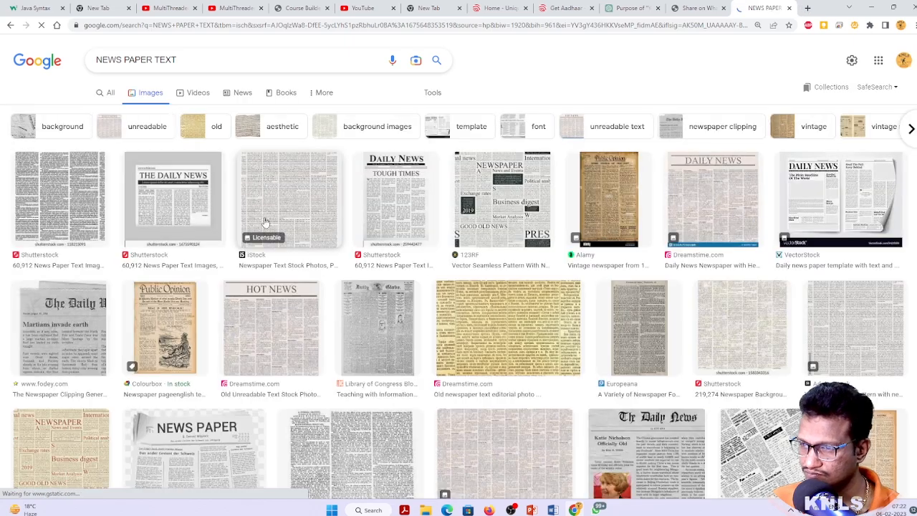
# Open the Dreamstime Daily News image and zoom in on its newspaper text
pyautogui.click(705, 209)
pyautogui.click(730, 240)
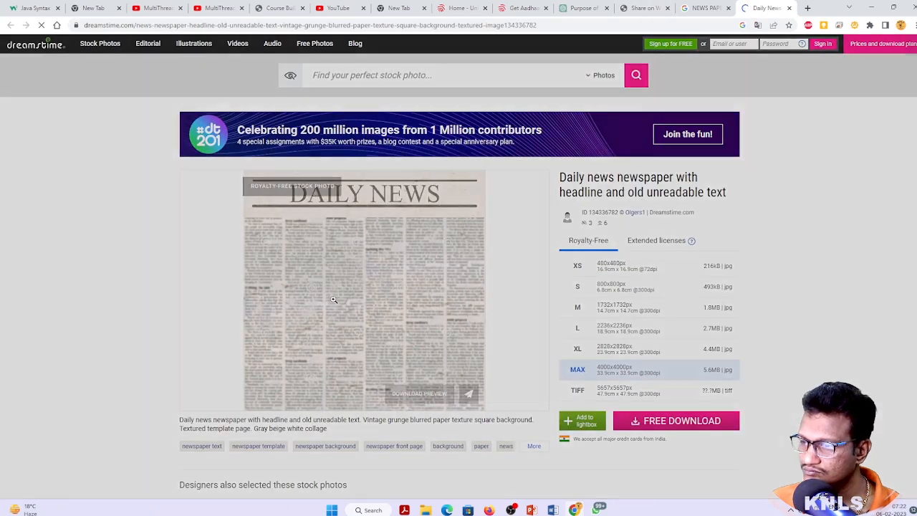
pyautogui.click(333, 300)
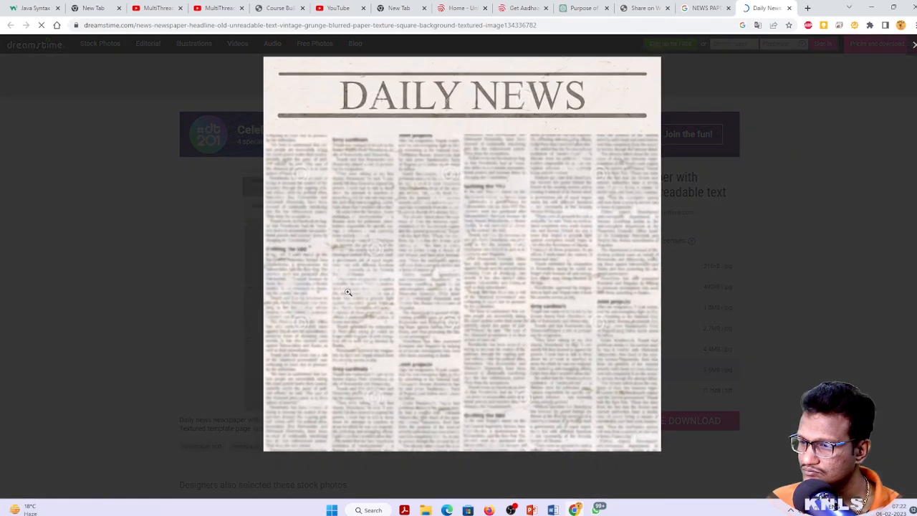
pyautogui.click(370, 209)
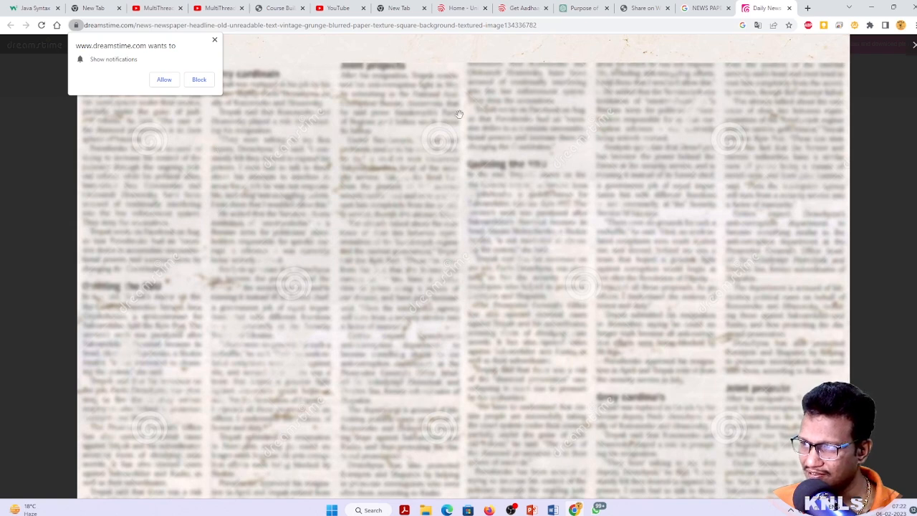
pyautogui.click(725, 8)
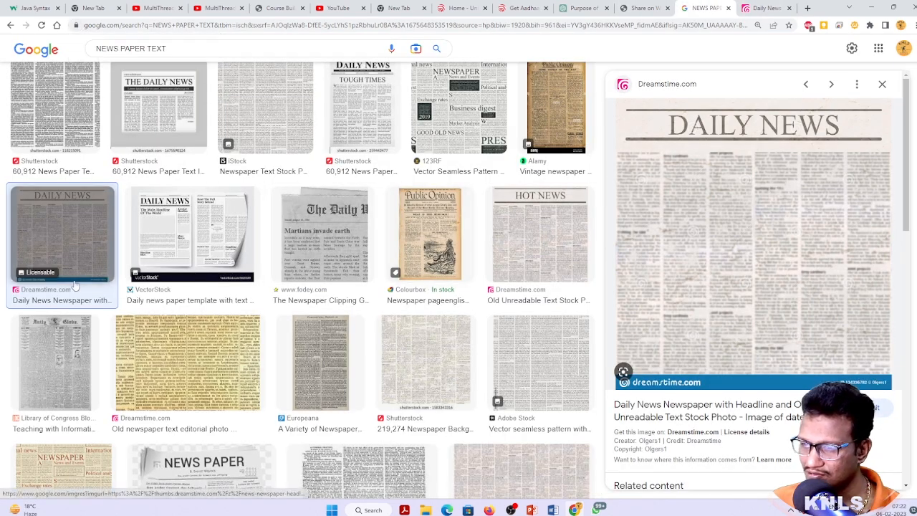
# Browse the Shutterstock newspaper text results, then return to Word's Document3
pyautogui.click(165, 112)
pyautogui.click(753, 172)
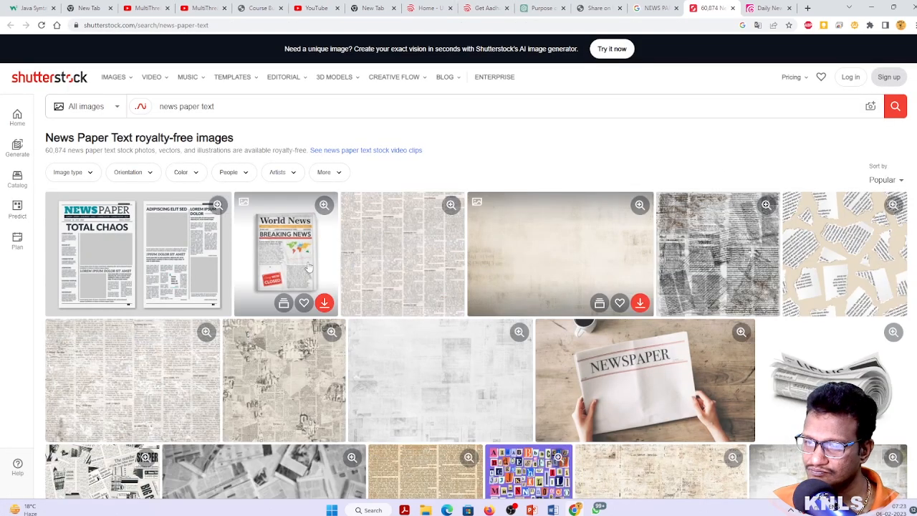
pyautogui.scroll(-3, 416, 309)
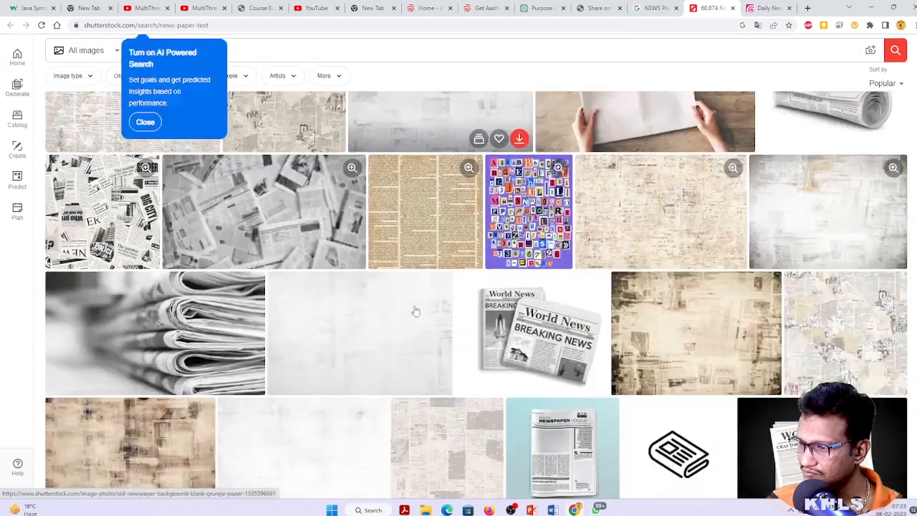
pyautogui.scroll(1, 415, 309)
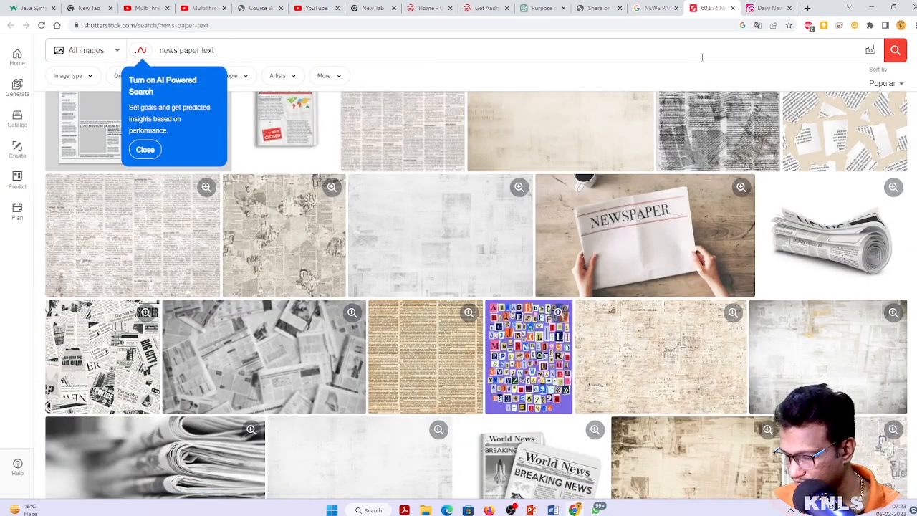
pyautogui.hotkey('ctrl', 'shift', 'Tab')
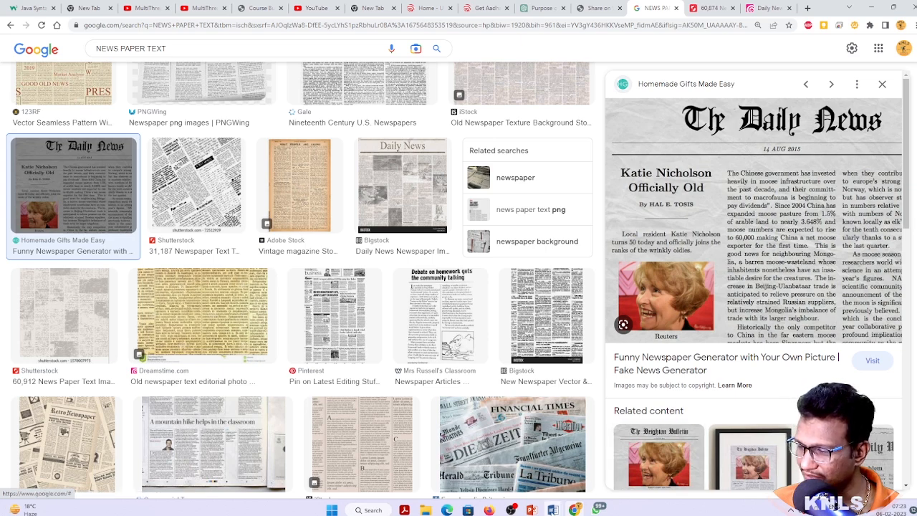
pyautogui.moveTo(552, 509)
pyautogui.click(625, 480)
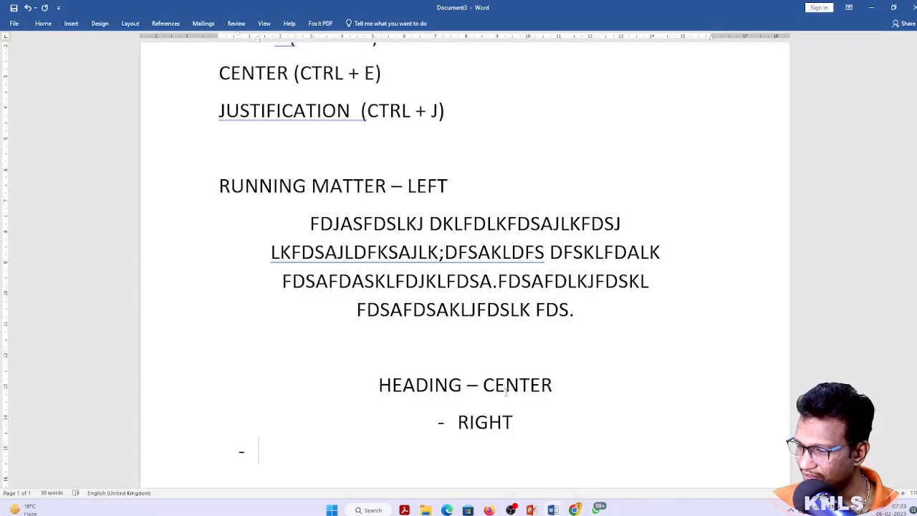
# Select the four alignment shortcut lines, LEFT through JUSTIFICATION, at the top of the document
pyautogui.scroll(3, 432, 284)
pyautogui.click(450, 263)
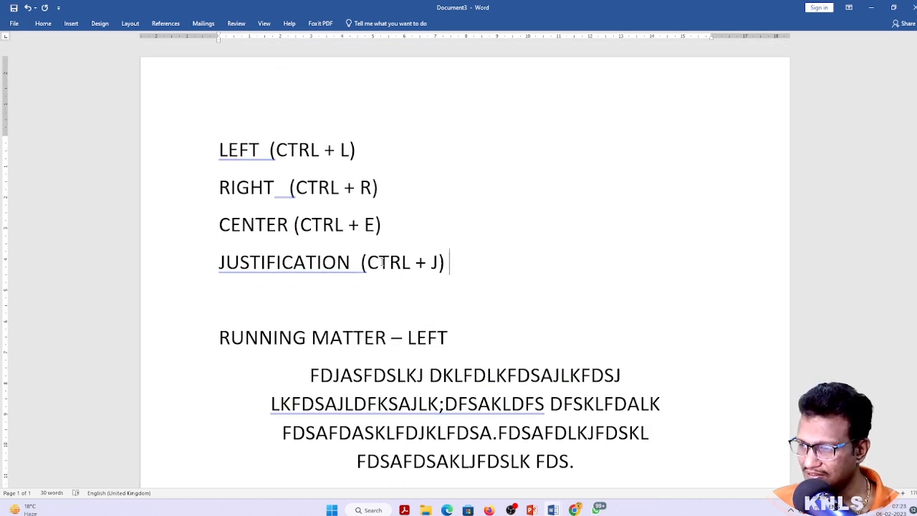
pyautogui.moveTo(453, 268); pyautogui.dragTo(218, 148)
pyautogui.hotkey('ctrl', 'c')
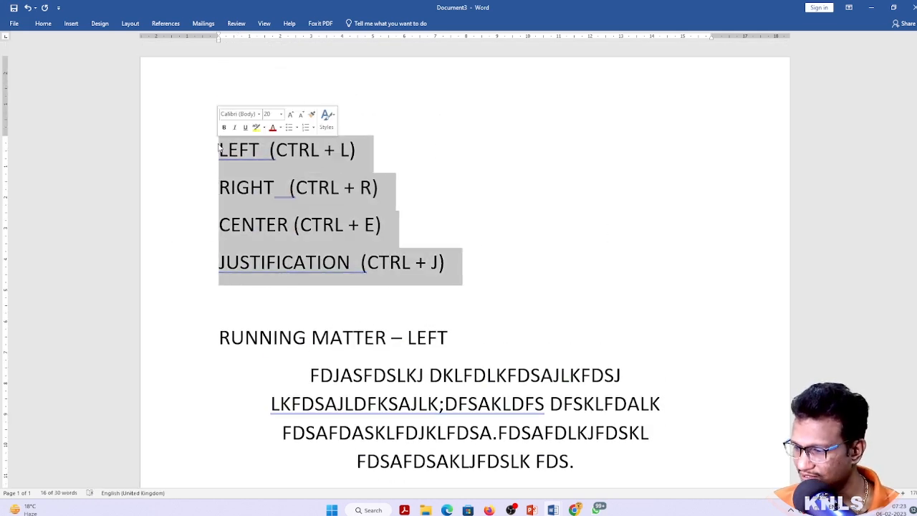
# Paste the four alignment shortcut lines into the body of the ACCELRATED KEYS slide
pyautogui.click(531, 510)
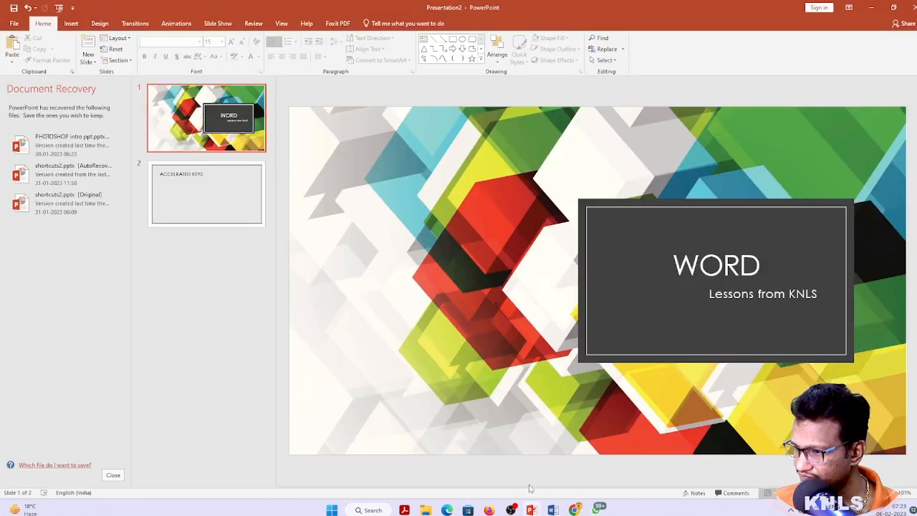
pyautogui.click(217, 188)
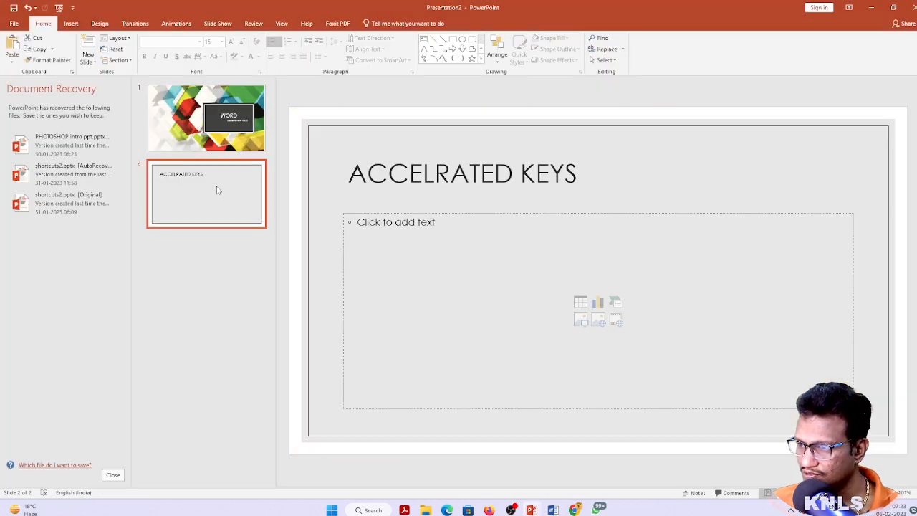
pyautogui.click(532, 249)
pyautogui.hotkey('ctrl', 'v')
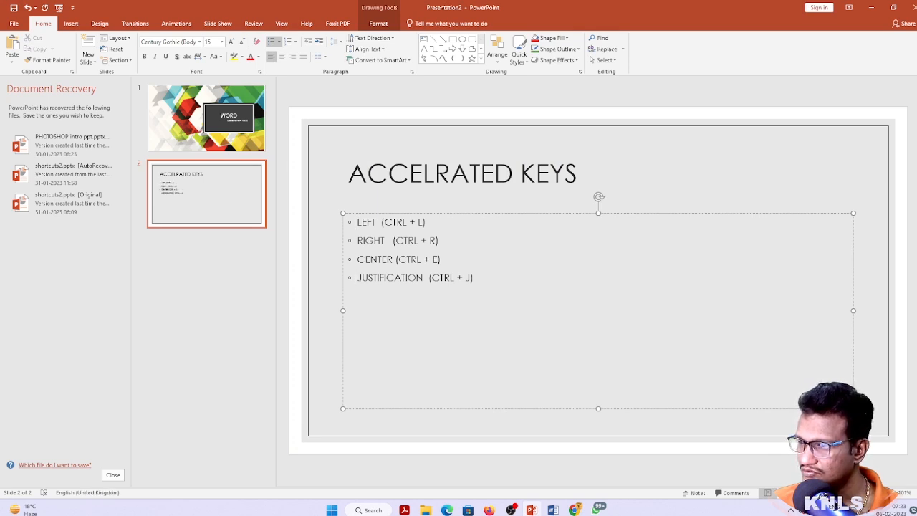
# Add an ALIGNMENTS bullet above the shortcuts and enlarge it to about 24 pt
pyautogui.press('Return')
pyautogui.write('ALIKGN')
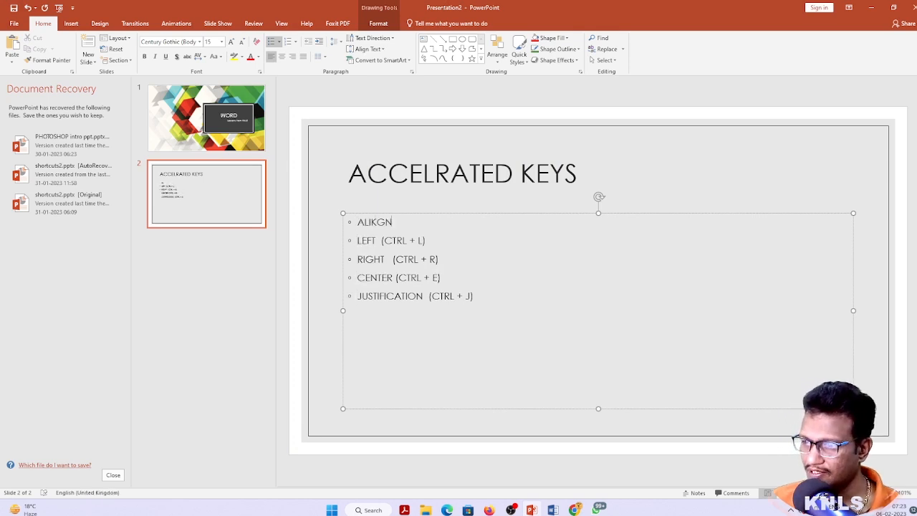
pyautogui.press('BackSpace')
pyautogui.press('BackSpace')
pyautogui.press('BackSpace')
pyautogui.write('GNMENTS')
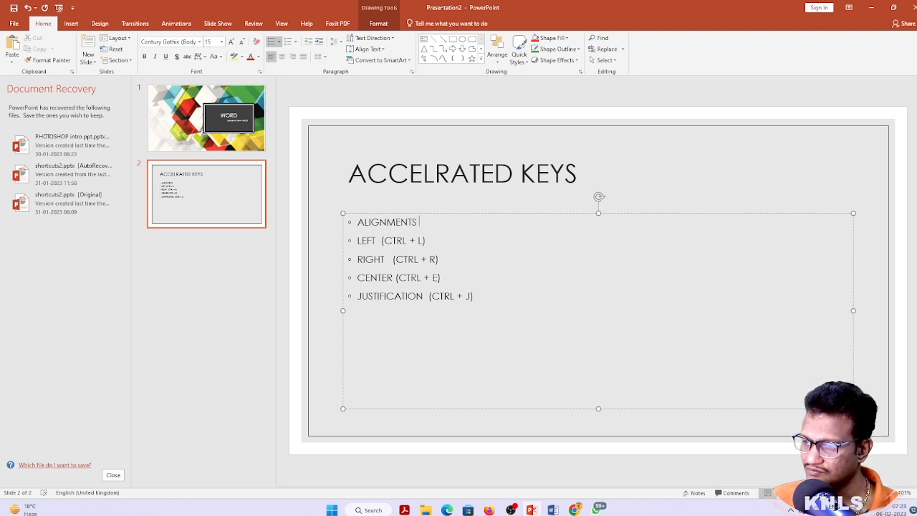
pyautogui.hotkey('shift', 'Home')
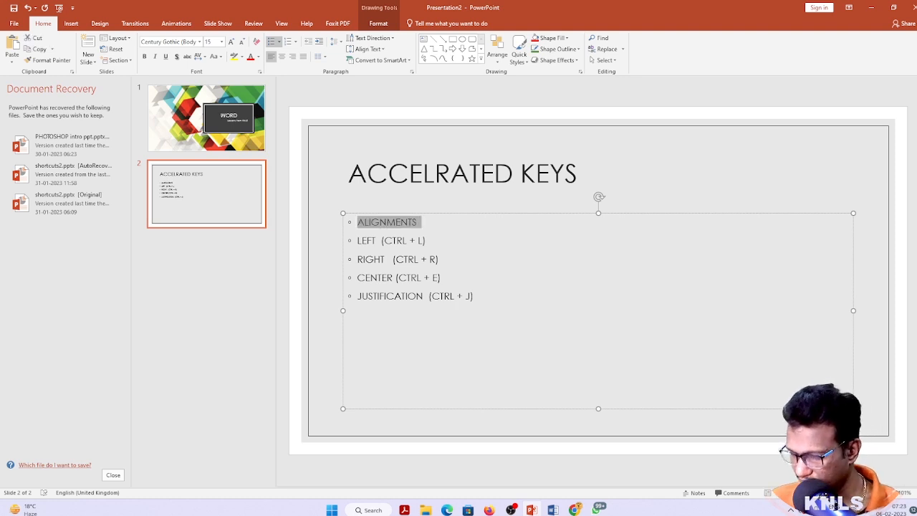
pyautogui.hotkey('ctrl', 'shift', '.')
pyautogui.hotkey('ctrl', 'shift', '.')
pyautogui.hotkey('ctrl', 'shift', '.')
pyautogui.hotkey('ctrl', 'shift', '.')
pyautogui.press('Right')
pyautogui.press('Down')
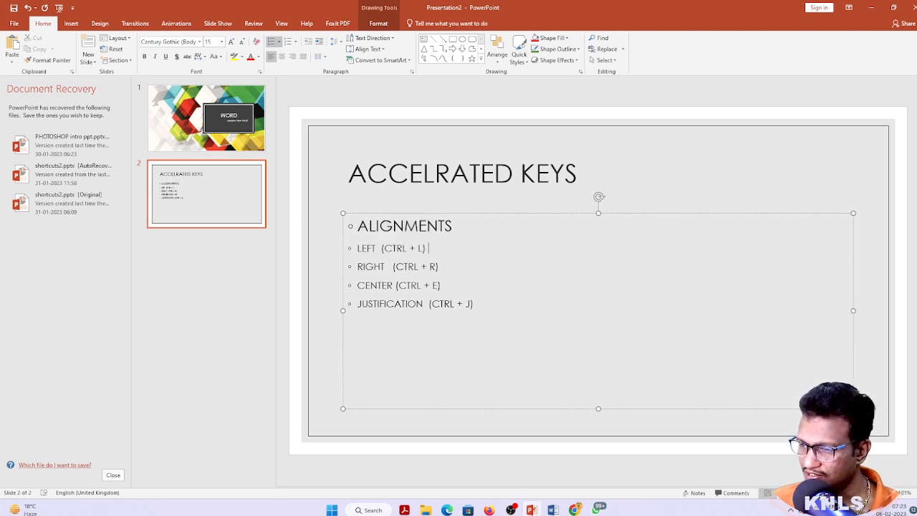
# Open the presentation's save options, cancel them, and switch back to the Word document
pyautogui.click(668, 188)
pyautogui.hotkey('ctrl', 's')
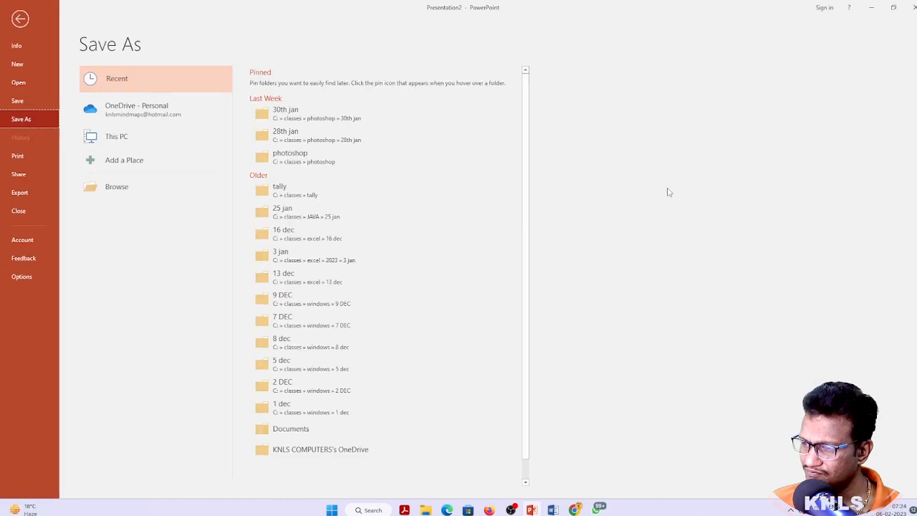
pyautogui.press('Escape')
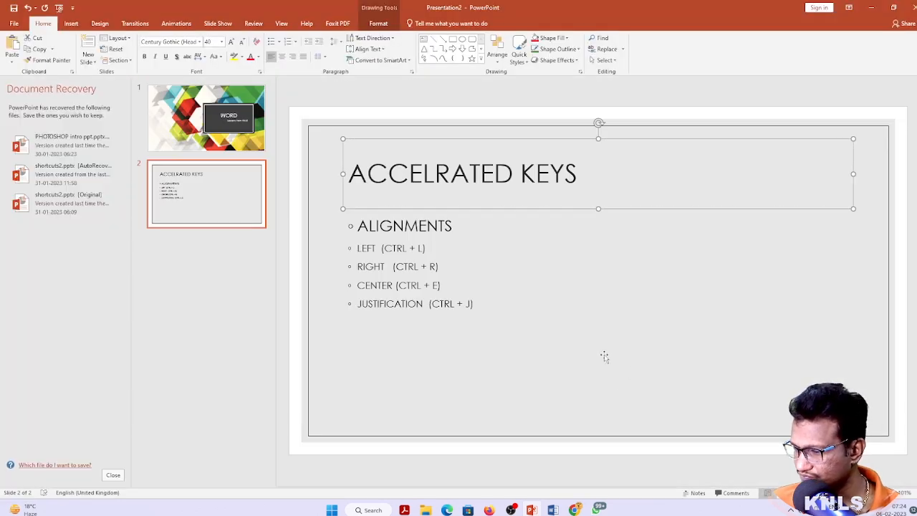
pyautogui.hotkey('alt', 'Tab')
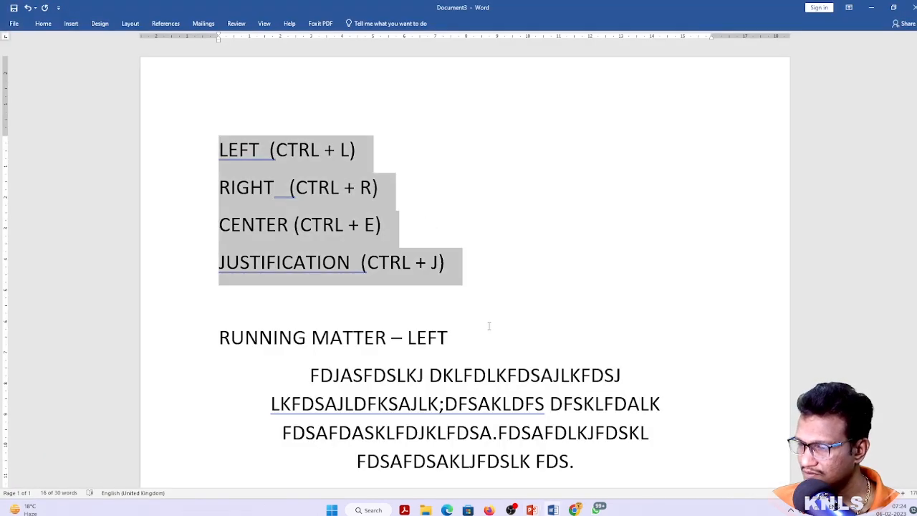
# Select all text in the alignment document and switch to the BIO-DATA document
pyautogui.click(490, 328)
pyautogui.hotkey('ctrl', 'a')
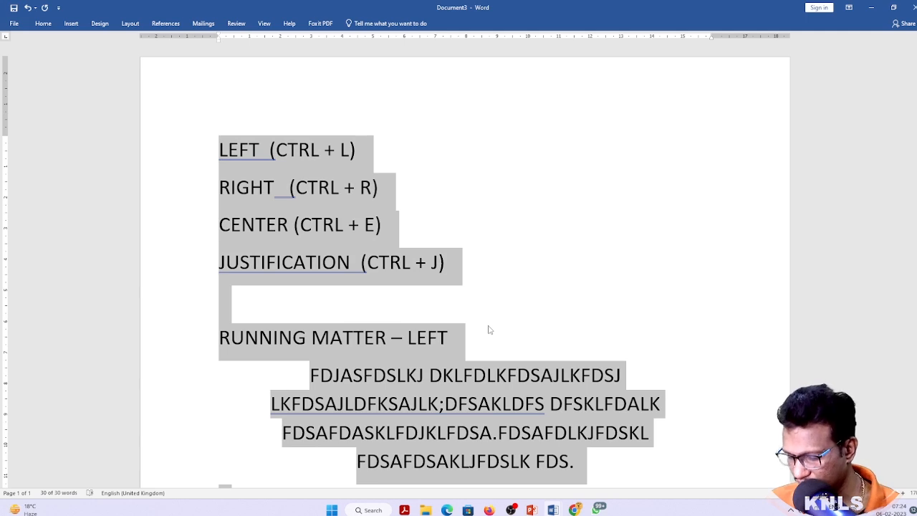
pyautogui.hotkey('alt', 'Tab')
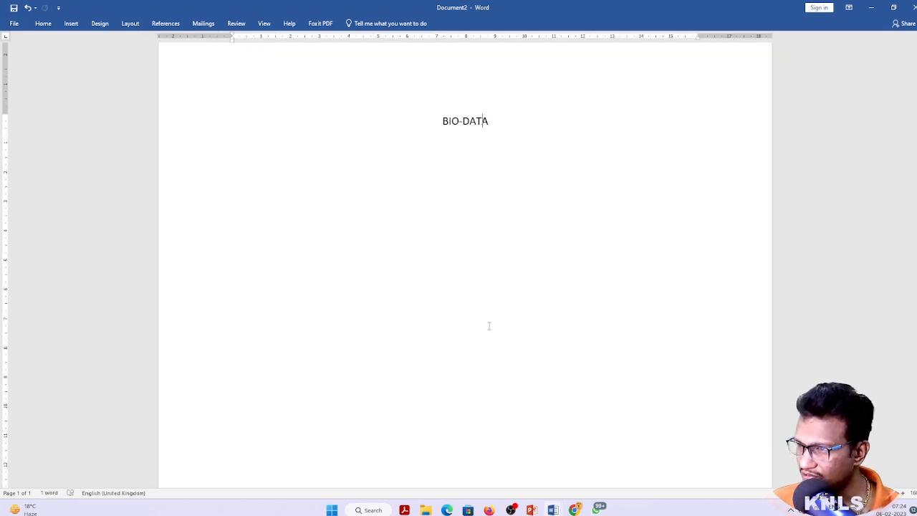
# Left-align the BIO-DATA heading with Ctrl+L, re-centre it with Ctrl+E, and select its text
pyautogui.press('Return')
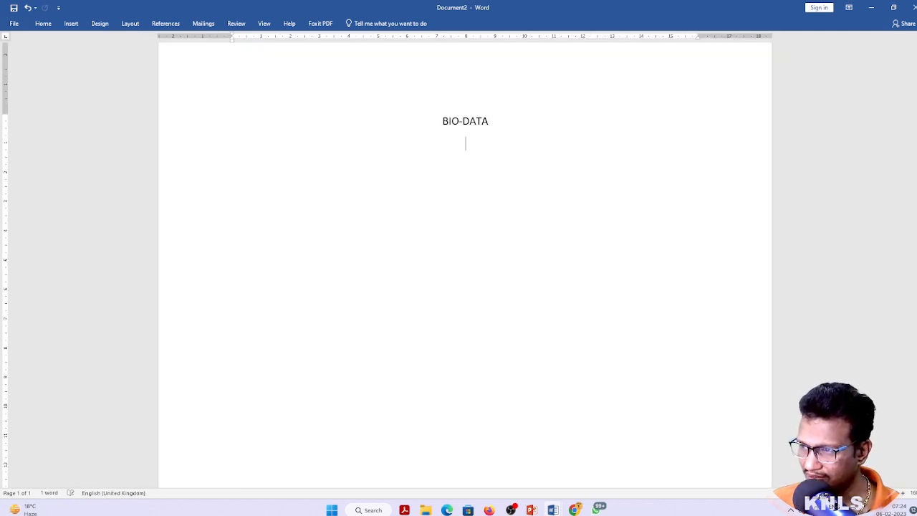
pyautogui.press('BackSpace')
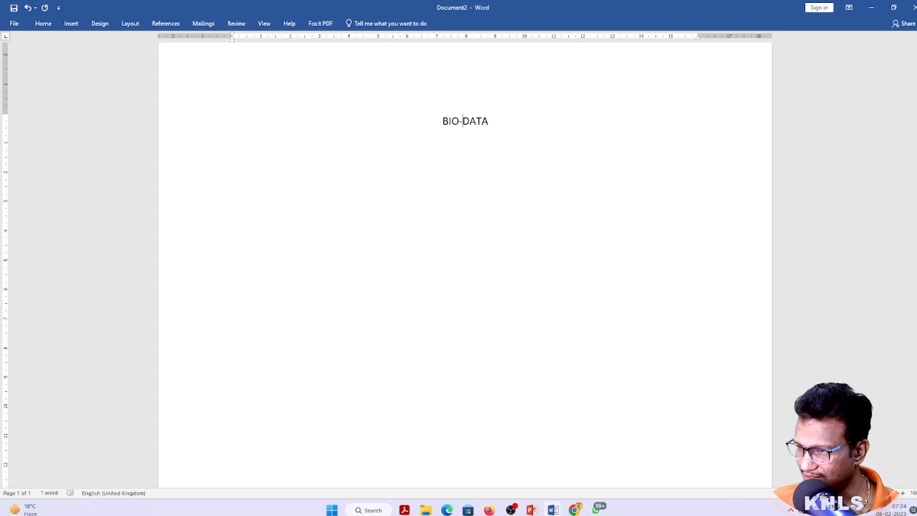
pyautogui.hotkey('ctrl', 'l')
pyautogui.hotkey('ctrl', 'e')
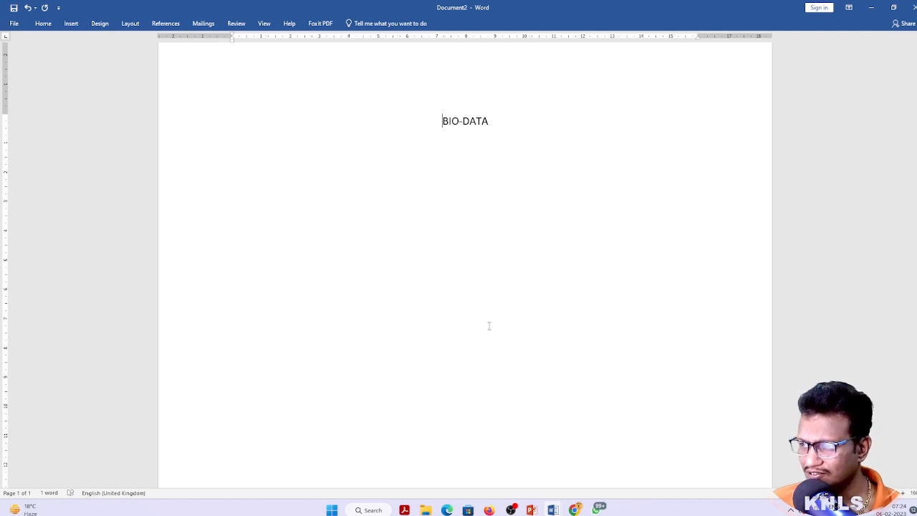
pyautogui.hotkey('shift', 'End')
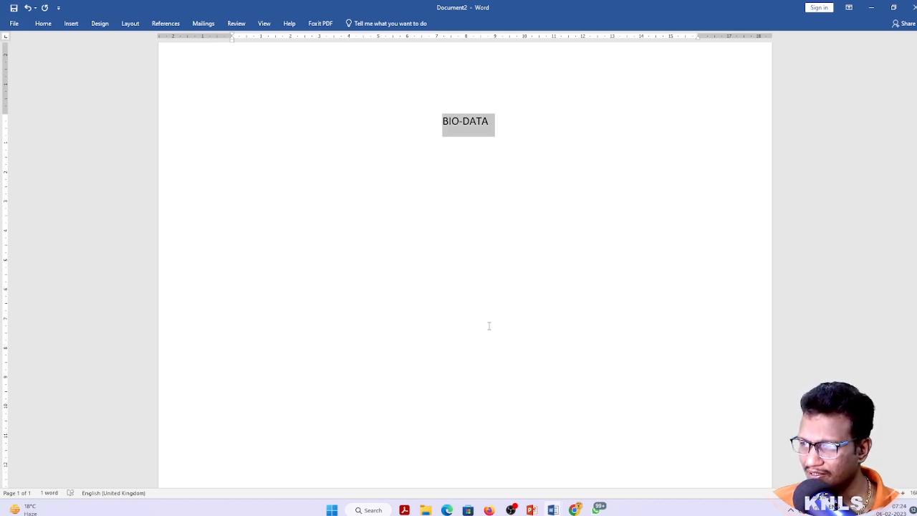
pyautogui.hotkey('shift', 'Left')
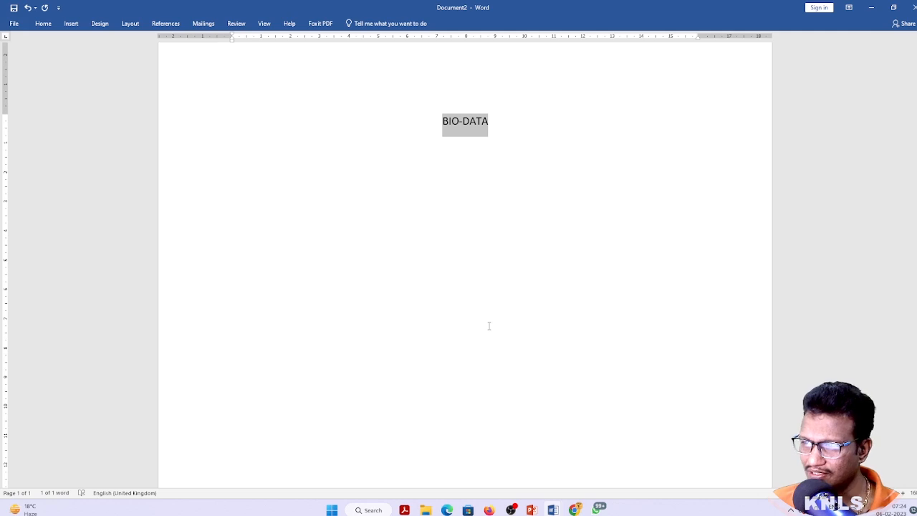
# Set BIO-DATA to 26 pt from the Font Size list, then test Ctrl+Shift+> and Ctrl+Shift+<
pyautogui.click(43, 23)
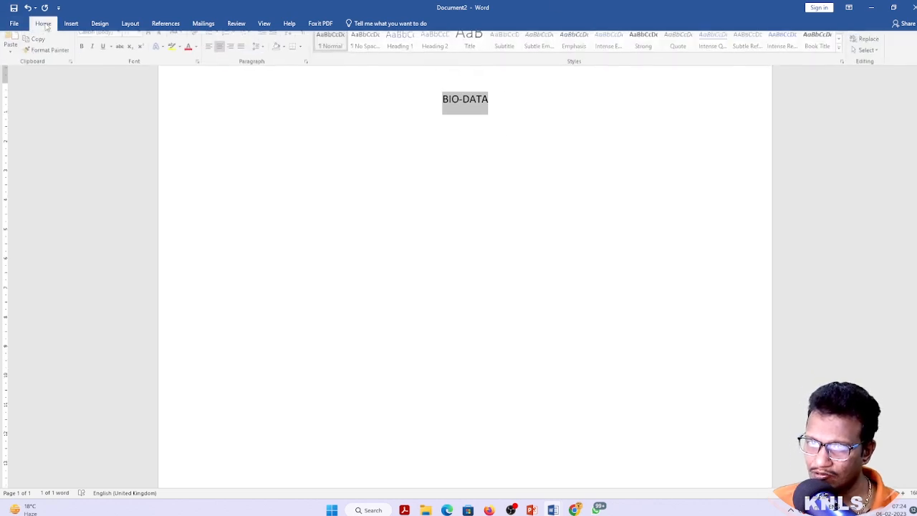
pyautogui.click(141, 42)
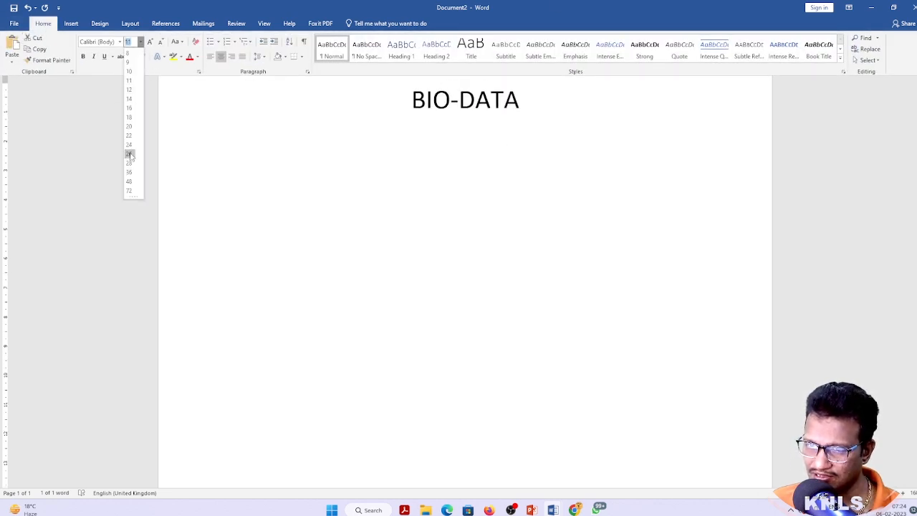
pyautogui.click(132, 156)
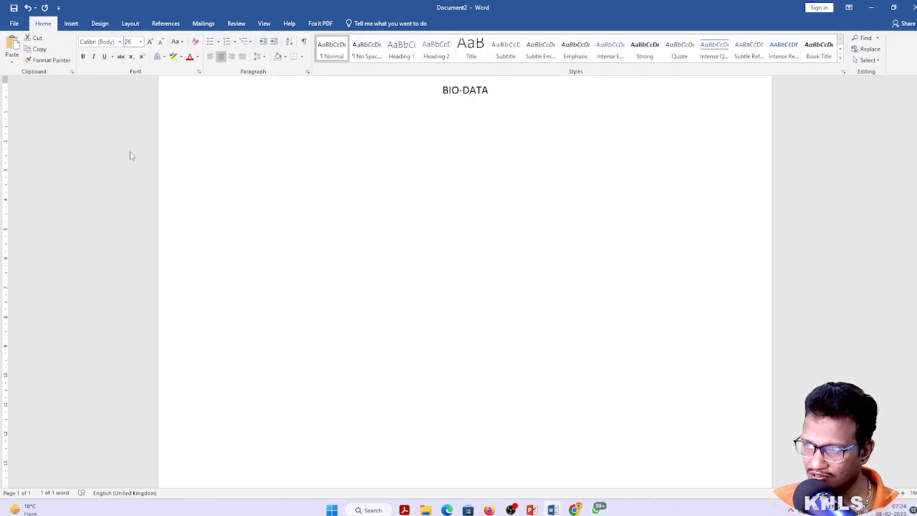
pyautogui.tripleClick(552, 112)
pyautogui.hotkey('ctrl', 'shift', '.')
pyautogui.hotkey('ctrl', 'shift', '.')
pyautogui.hotkey('ctrl', 'shift', '.')
pyautogui.hotkey('ctrl', 'shift', '.')
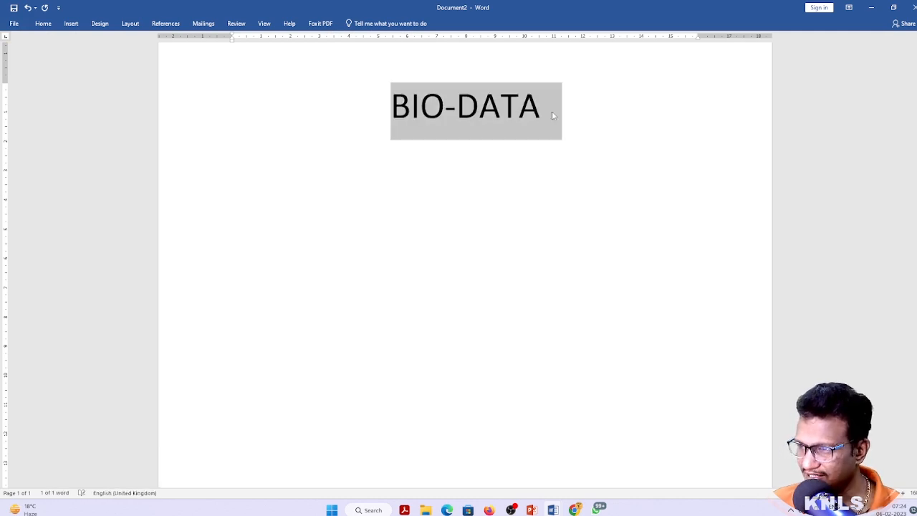
pyautogui.hotkey('ctrl', 'shift', ',')
pyautogui.hotkey('ctrl', 'shift', ',')
pyautogui.hotkey('ctrl', 'shift', ',')
pyautogui.hotkey('ctrl', 'shift', ',')
pyautogui.hotkey('ctrl', 'shift', ',')
pyautogui.hotkey('ctrl', 'shift', ',')
pyautogui.hotkey('ctrl', 'shift', ',')
pyautogui.hotkey('ctrl', 'shift', ',')
pyautogui.hotkey('ctrl', 'shift', ',')
pyautogui.hotkey('ctrl', 'shift', ',')
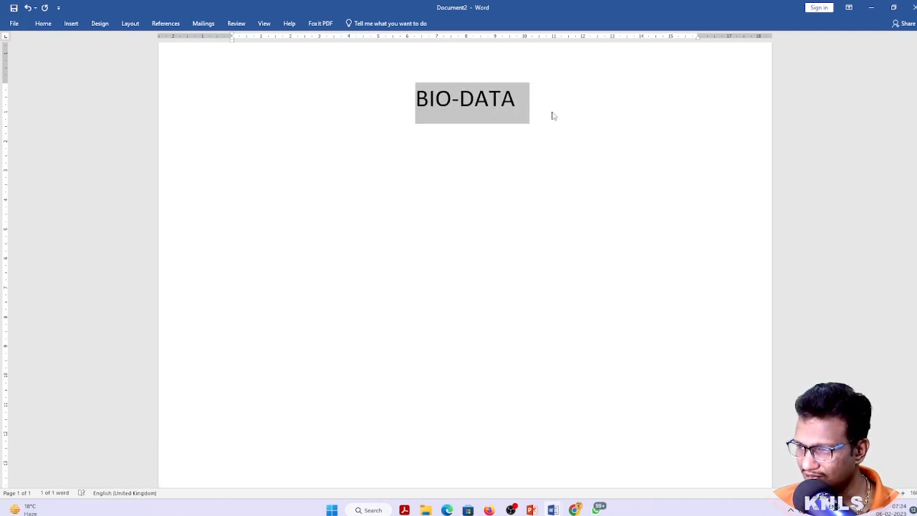
pyautogui.hotkey('ctrl', 'shift', '.')
pyautogui.hotkey('ctrl', 'shift', '.')
pyautogui.hotkey('ctrl', 'shift', '.')
pyautogui.hotkey('ctrl', 'shift', '.')
pyautogui.hotkey('ctrl', 'shift', '.')
pyautogui.hotkey('ctrl', 'shift', '.')
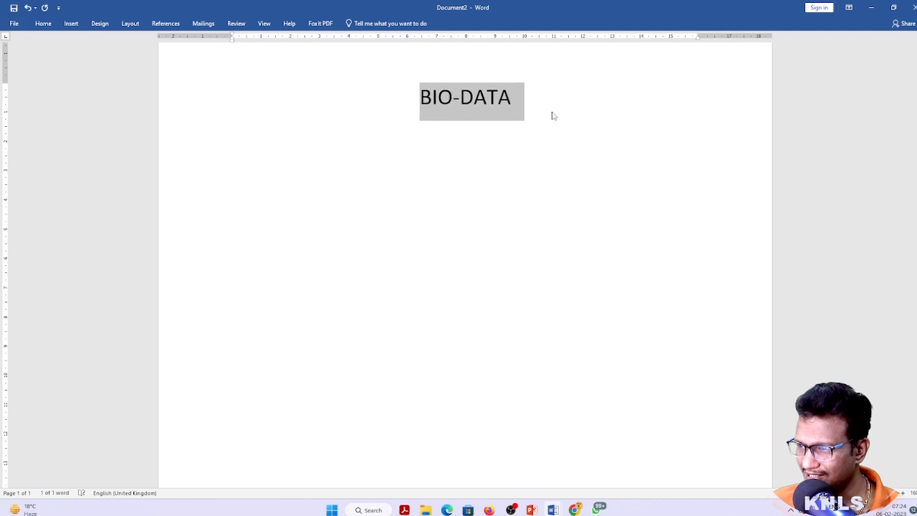
pyautogui.click(416, 149)
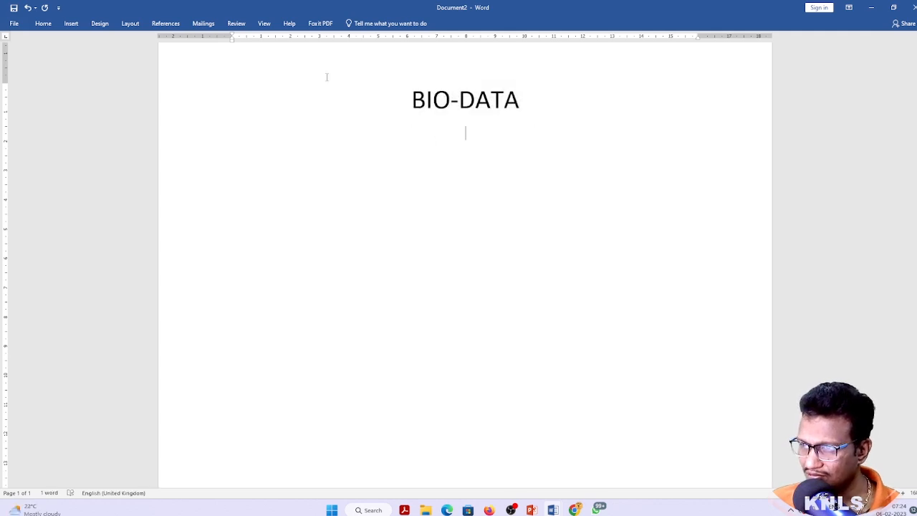
# Step the heading size with Ctrl+[ and Ctrl+], then grow it from 32 to 36 pt
pyautogui.click(42, 23)
pyautogui.click(494, 113)
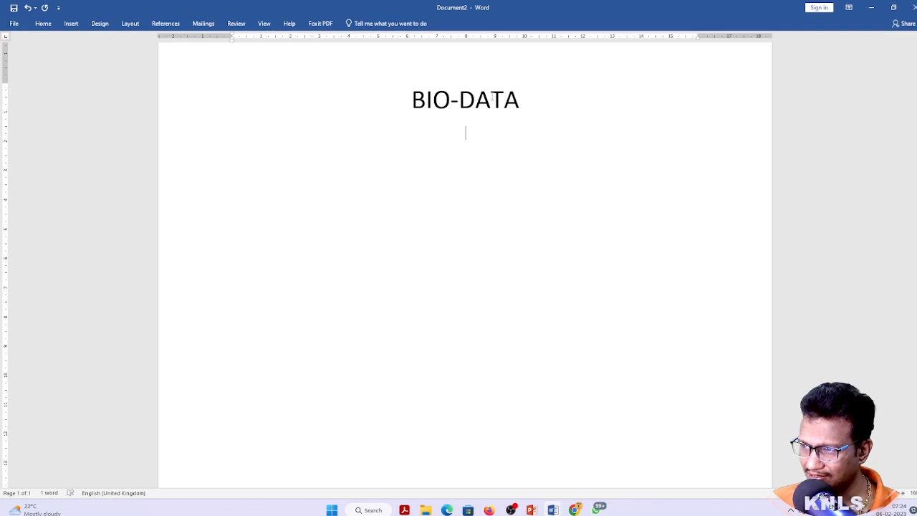
pyautogui.tripleClick(491, 99)
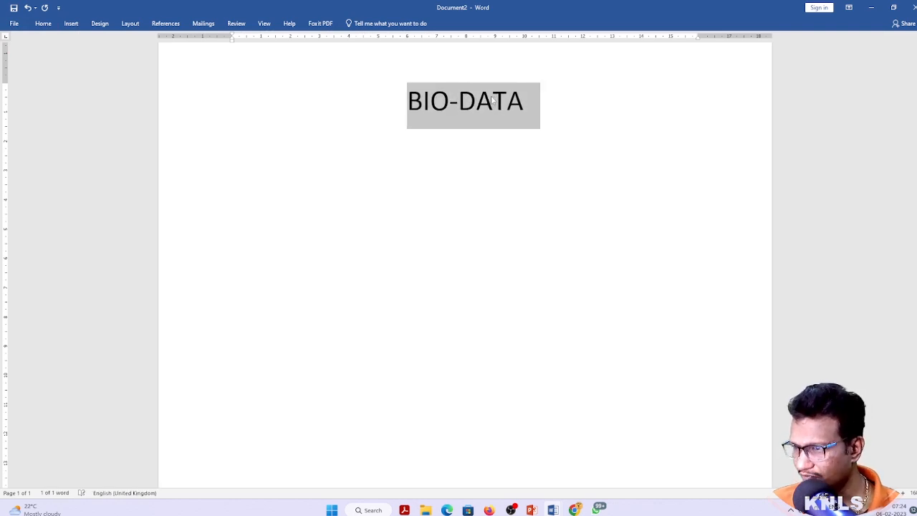
pyautogui.hotkey('ctrl', '[')
pyautogui.hotkey('ctrl', '[')
pyautogui.hotkey('ctrl', '[')
pyautogui.hotkey('ctrl', '[')
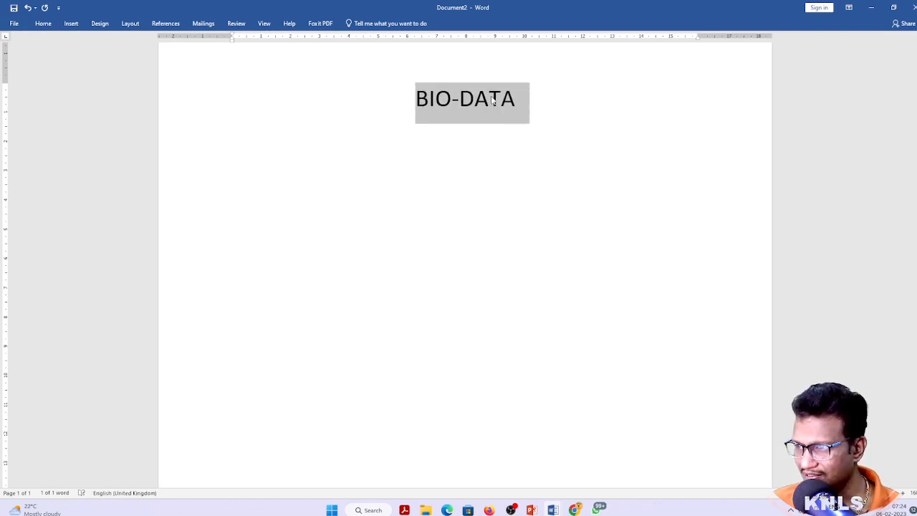
pyautogui.hotkey('ctrl', ']')
pyautogui.hotkey('ctrl', ']')
pyautogui.hotkey('ctrl', ']')
pyautogui.hotkey('ctrl', ']')
pyautogui.hotkey('ctrl', '[')
pyautogui.hotkey('ctrl', '[')
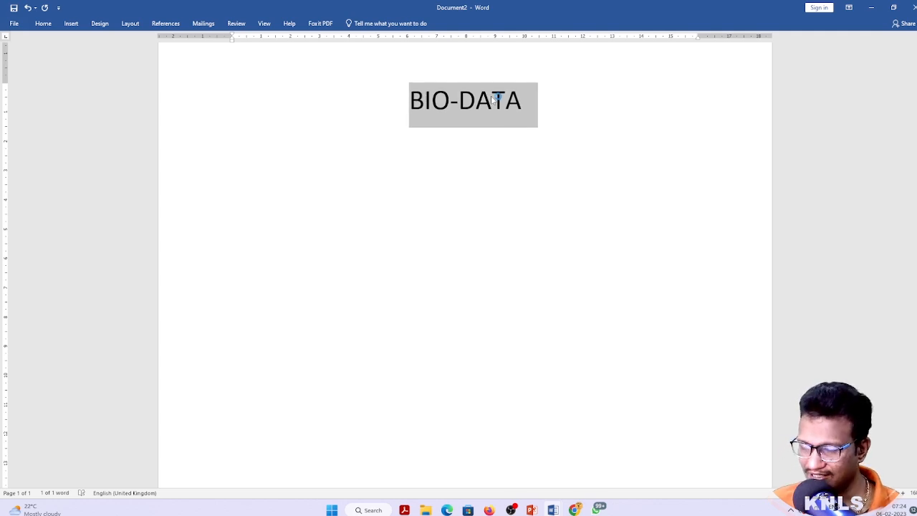
pyautogui.hotkey('ctrl', ']')
pyautogui.hotkey('ctrl', ']')
pyautogui.hotkey('ctrl', ']')
pyautogui.hotkey('ctrl', ']')
pyautogui.hotkey('ctrl', ']')
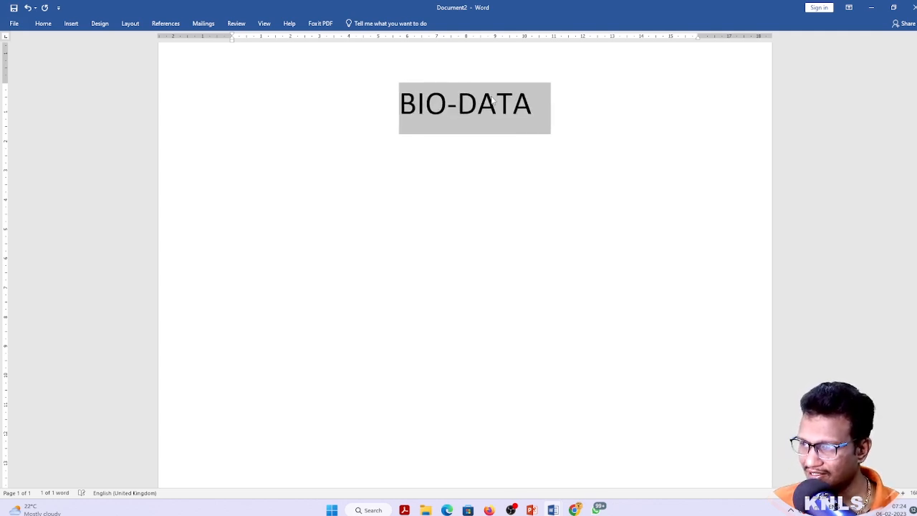
pyautogui.press('Left')
pyautogui.hotkey('ctrl', 'a')
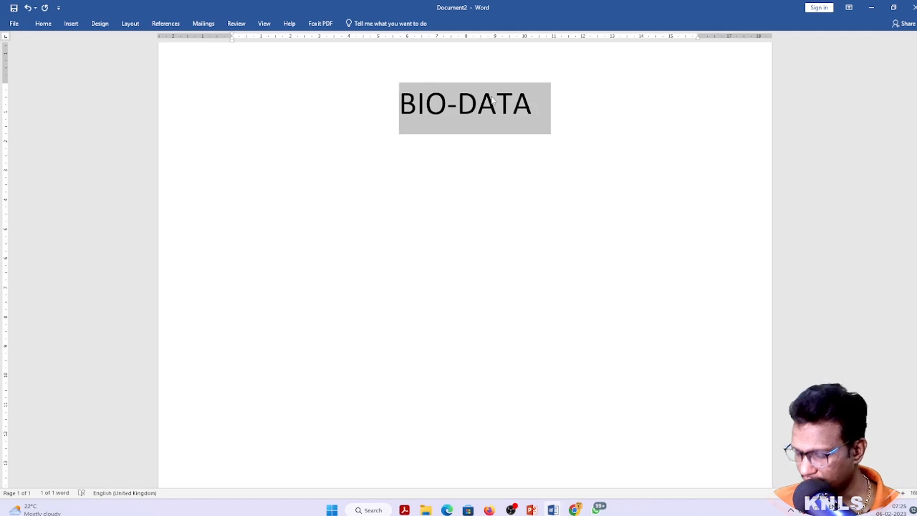
pyautogui.click(43, 25)
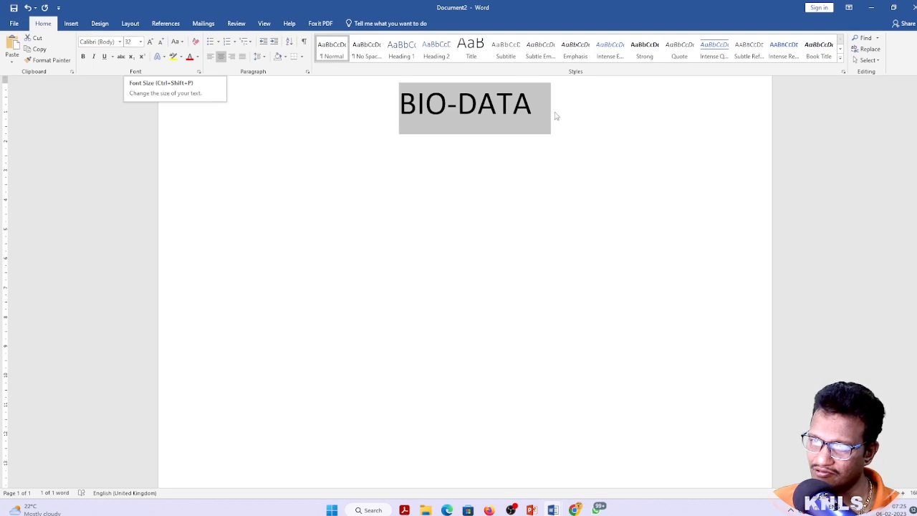
pyautogui.hotkey('ctrl', 'shift', '.')
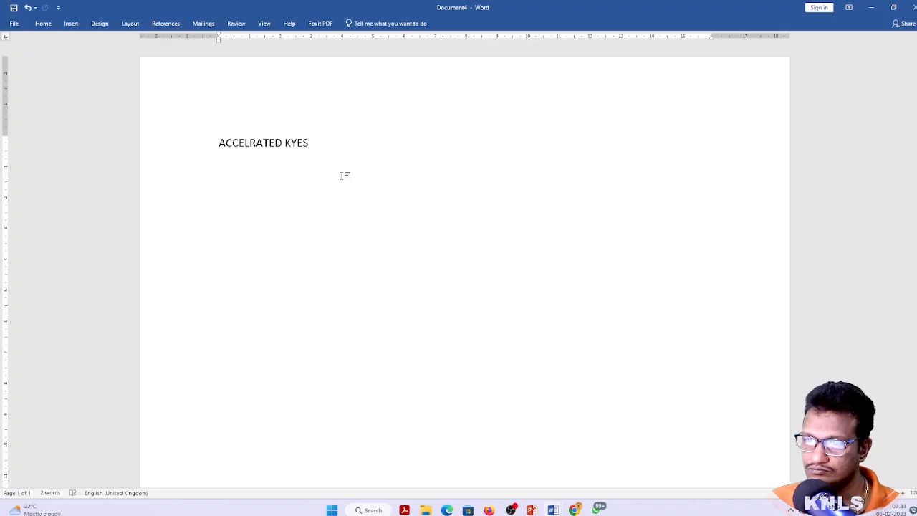
# Close the Word document without saving and place the caret in PowerPoint's font-size notes
pyautogui.hotkey('ctrl', 'a')
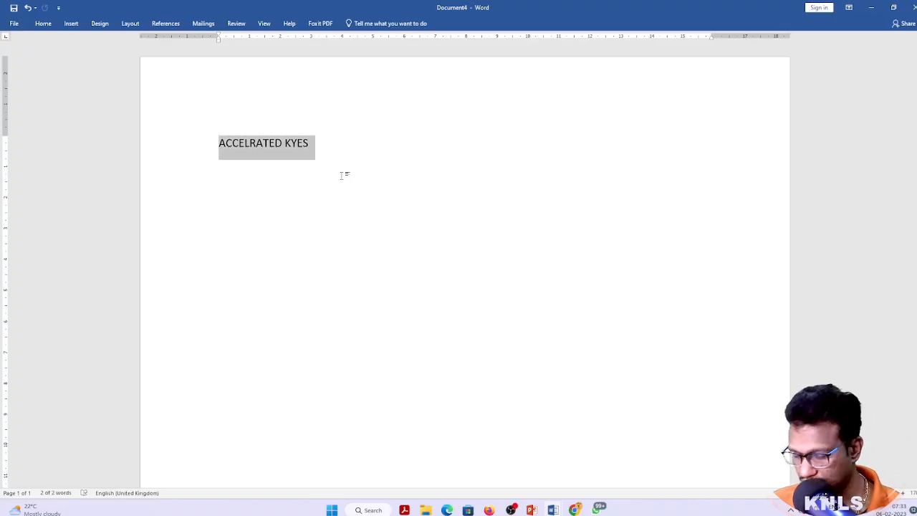
pyautogui.hotkey('alt', 'F4')
pyautogui.press('Tab')
pyautogui.press('Return')
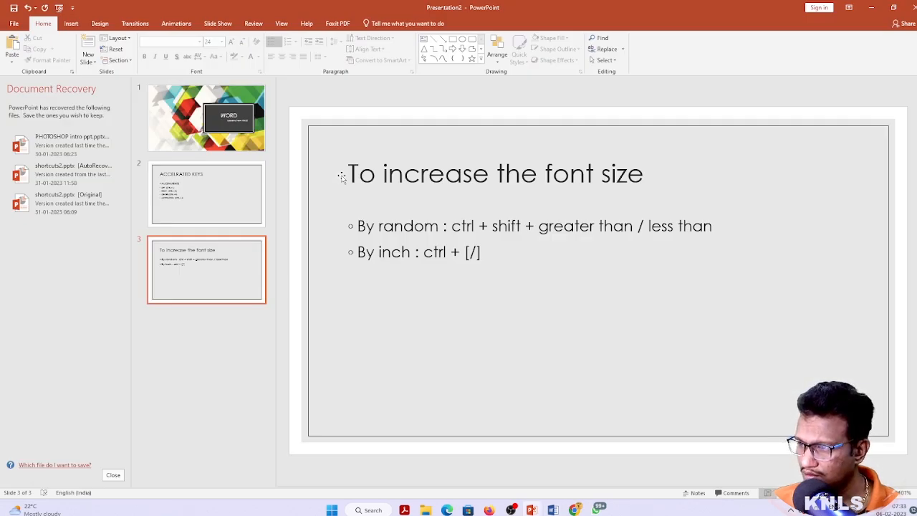
pyautogui.click(548, 226)
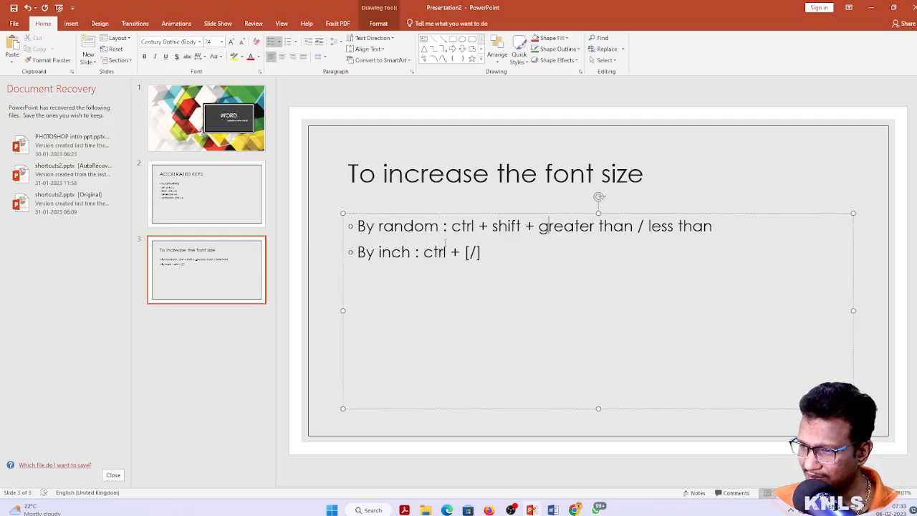
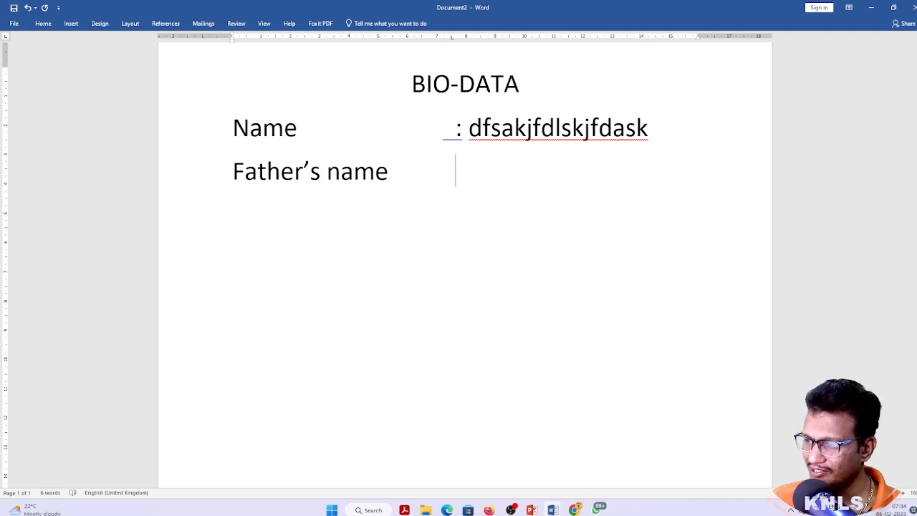
# Pad the Father's name line with a colon and placeholder value, and add a third colon row
pyautogui.press('BackSpace')
pyautogui.press('BackSpace')
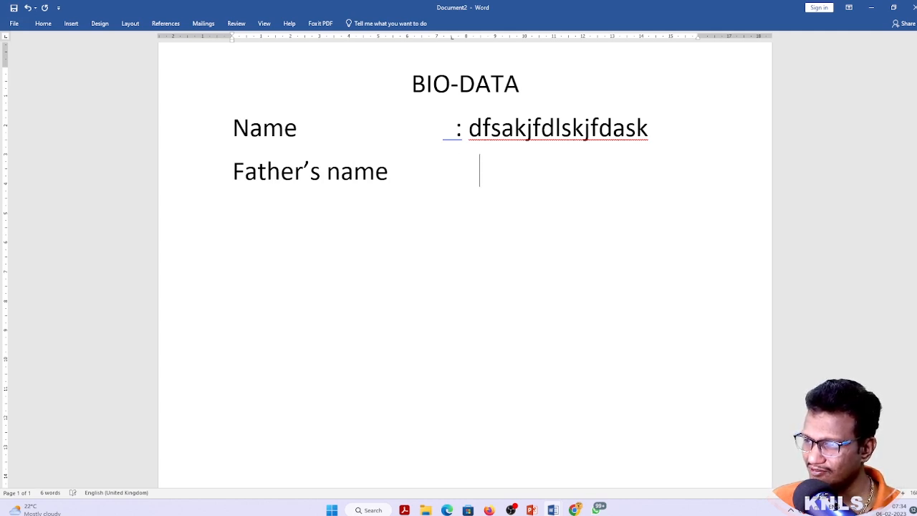
pyautogui.press('BackSpace')
pyautogui.press('BackSpace')
pyautogui.press('BackSpace')
pyautogui.press('BackSpace')
pyautogui.write(': lksfdajklfdsaj')
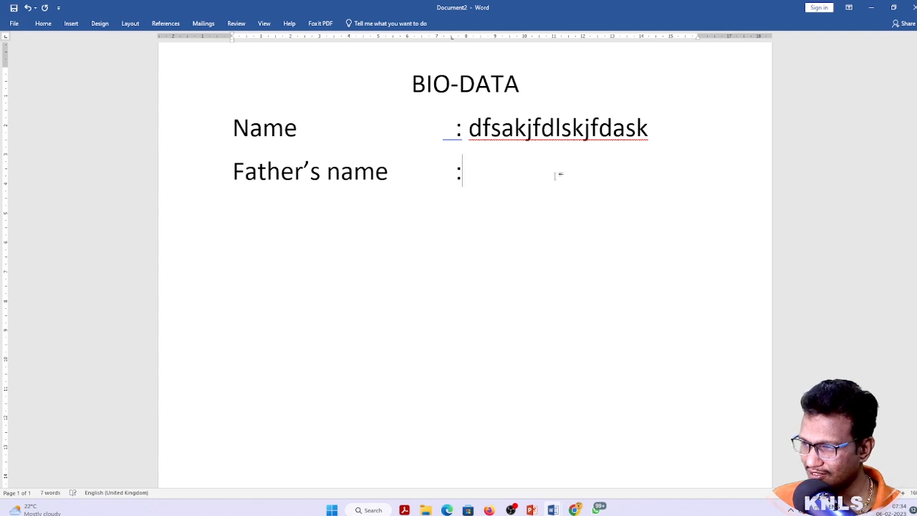
pyautogui.press('Return')
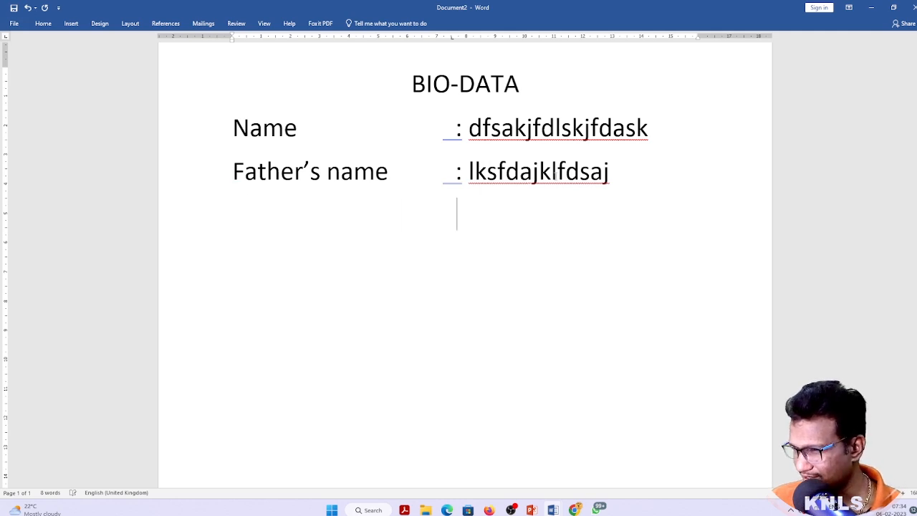
pyautogui.write(': dfskljfadsk')
# Select the space-padded rows and grow then shrink their font to expose the misaligned colons
pyautogui.hotkey('shift', 'Up')
pyautogui.hotkey('shift', 'Up')
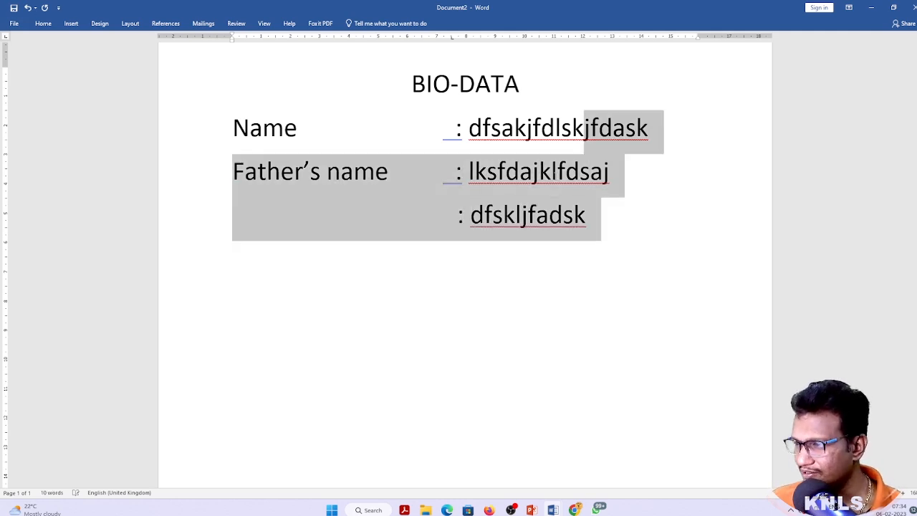
pyautogui.hotkey('shift', 'Home')
pyautogui.hotkey('ctrl', 'shift', '.')
pyautogui.hotkey('ctrl', 'shift', '.')
pyautogui.hotkey('ctrl', 'shift', '.')
pyautogui.hotkey('ctrl', 'shift', ',')
pyautogui.hotkey('ctrl', 'shift', ',')
pyautogui.hotkey('ctrl', 'shift', ',')
pyautogui.hotkey('ctrl', 'shift', ',')
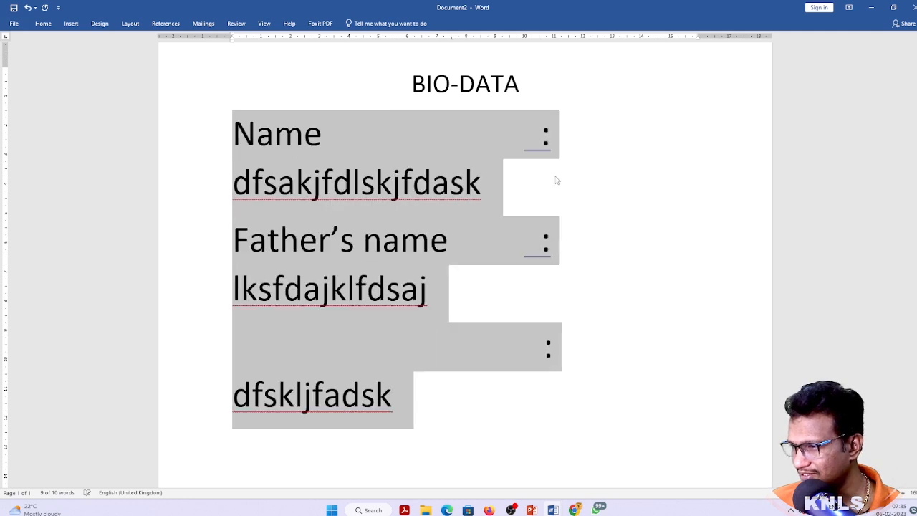
pyautogui.press('Down')
pyautogui.press('Up')
pyautogui.press('Up')
pyautogui.press('Up')
pyautogui.press('Up')
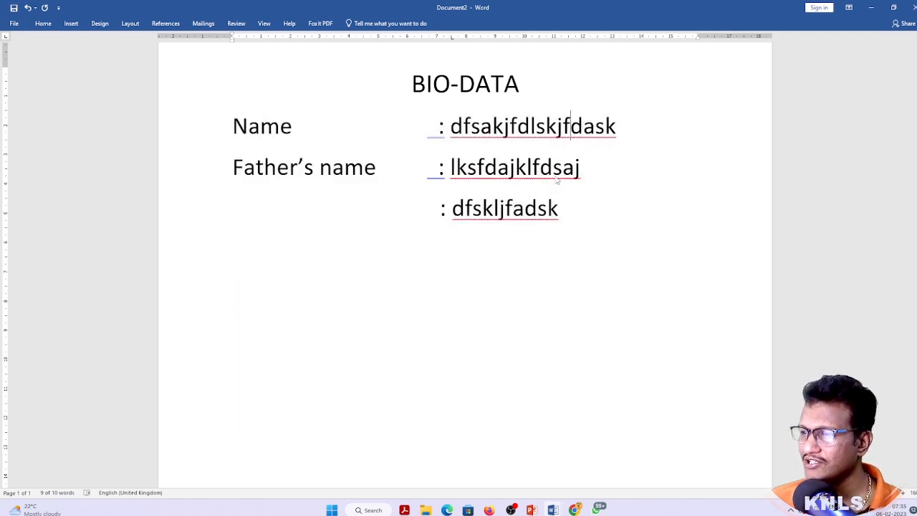
pyautogui.press('Down')
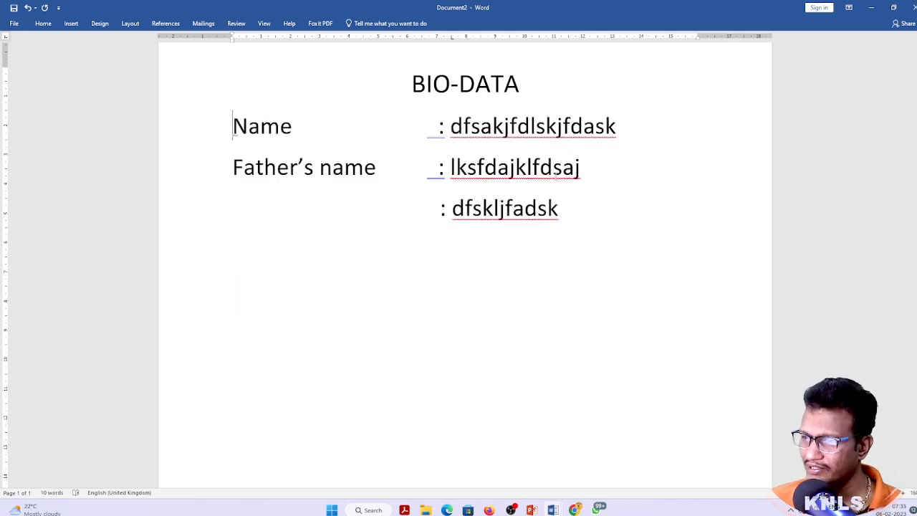
pyautogui.press('Right')
pyautogui.press('Right')
pyautogui.press('Right')
pyautogui.press('Right')
# Delete everything after Name, then tab after Name toward the ruler stop near 8 cm
pyautogui.hotkey('ctrl', 'shift', 'End')
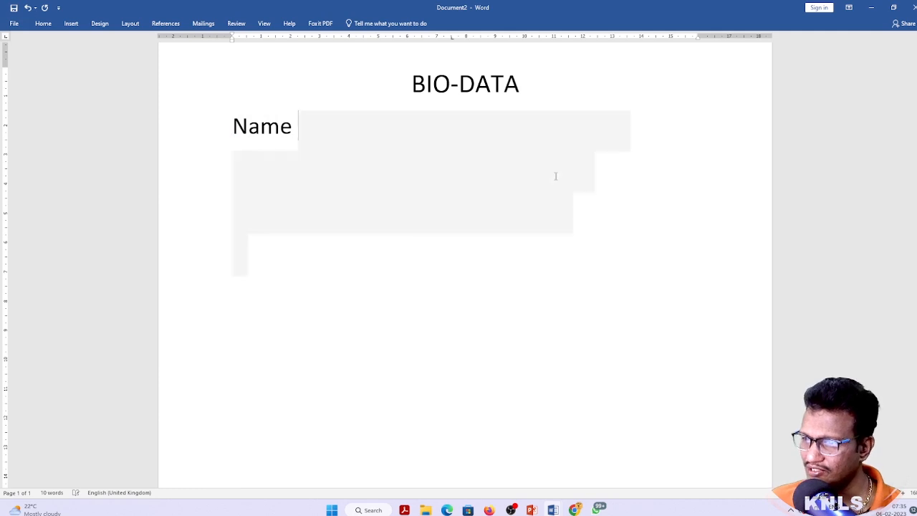
pyautogui.press('Delete')
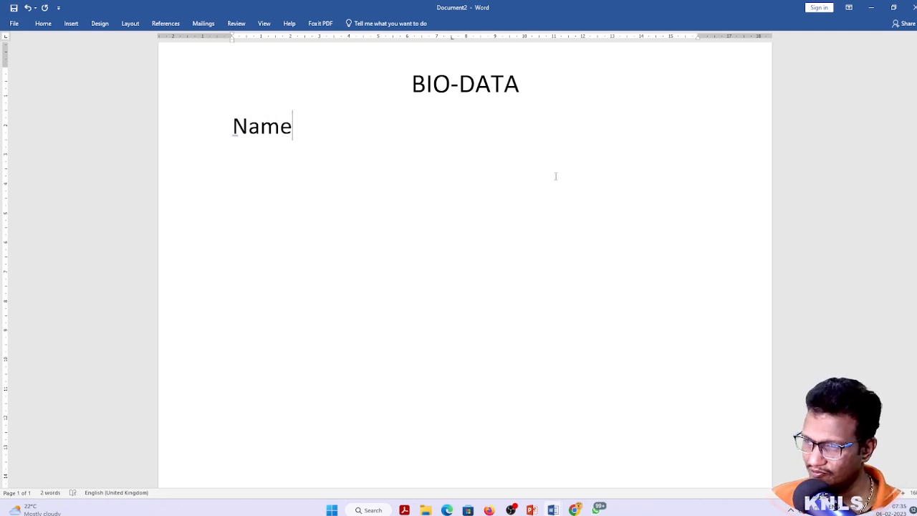
pyautogui.press('Tab')
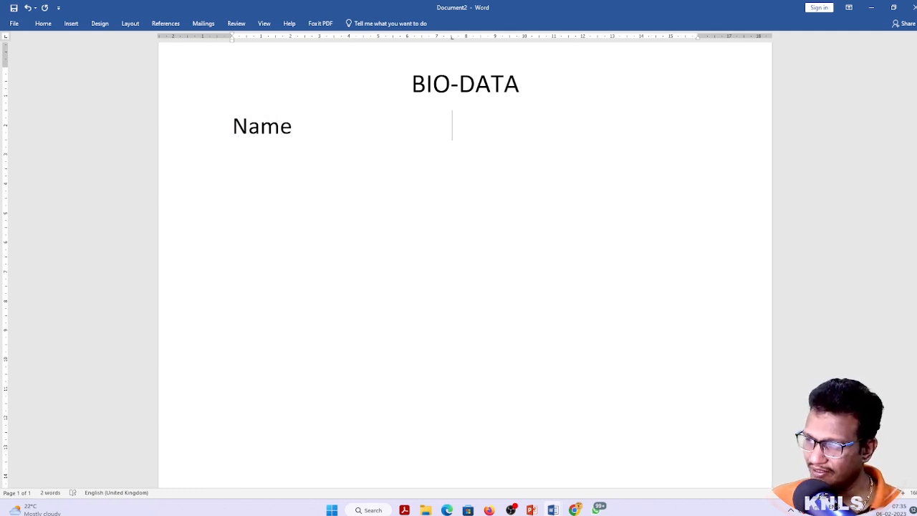
pyautogui.press('BackSpace')
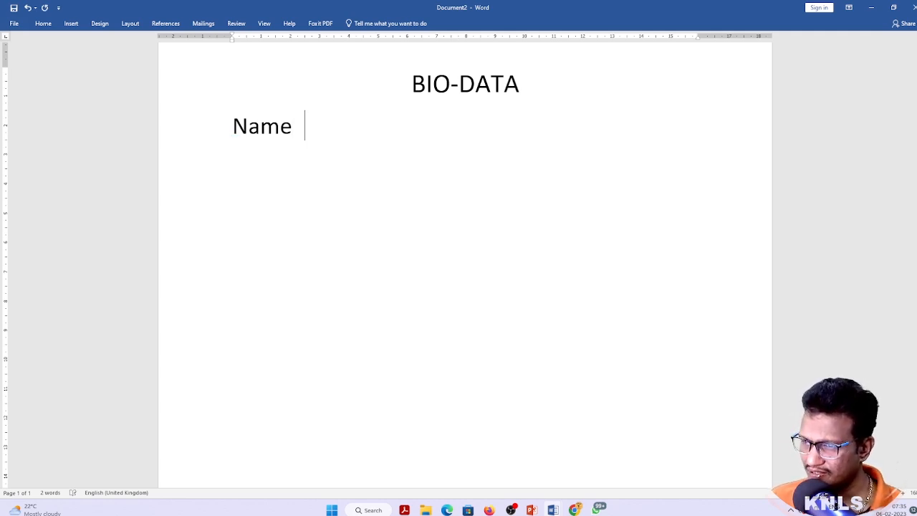
pyautogui.press('Tab')
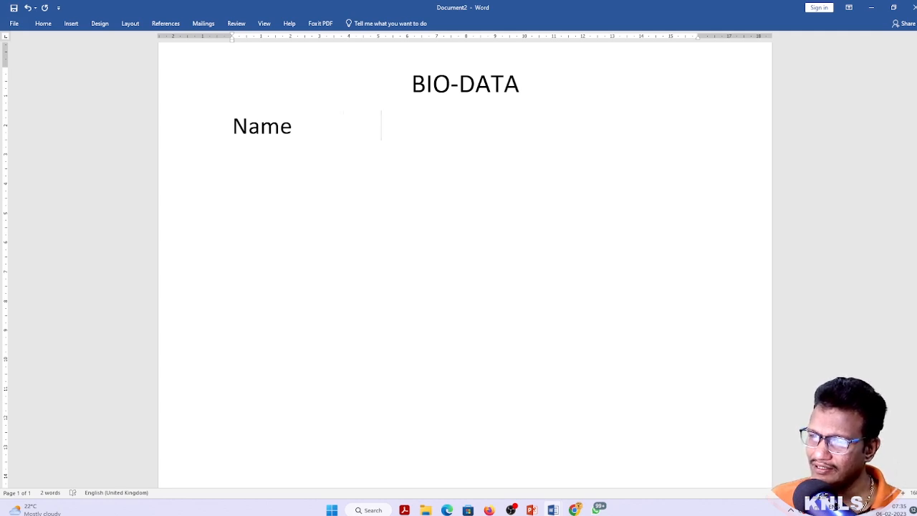
pyautogui.press('BackSpace')
pyautogui.press('BackSpace')
pyautogui.press('BackSpace')
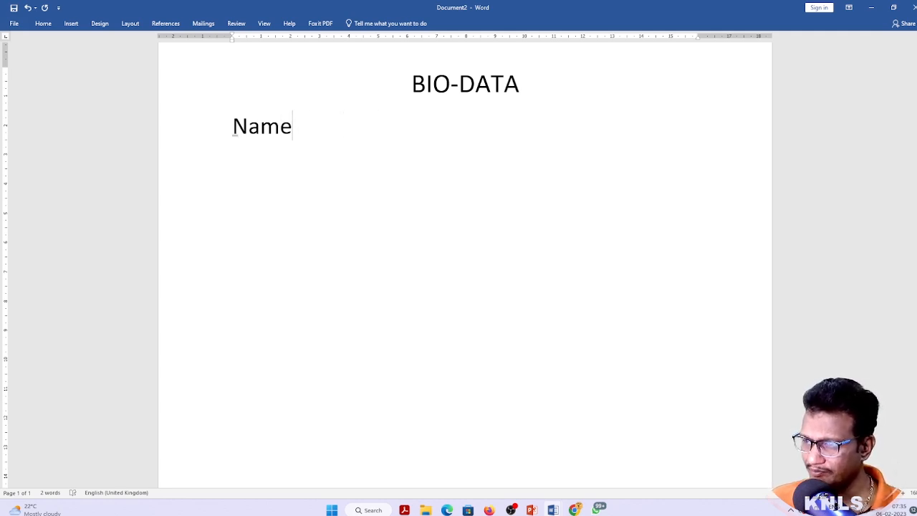
pyautogui.press('Tab')
pyautogui.press('Tab')
pyautogui.press('Tab')
pyautogui.press('Tab')
pyautogui.press('Tab')
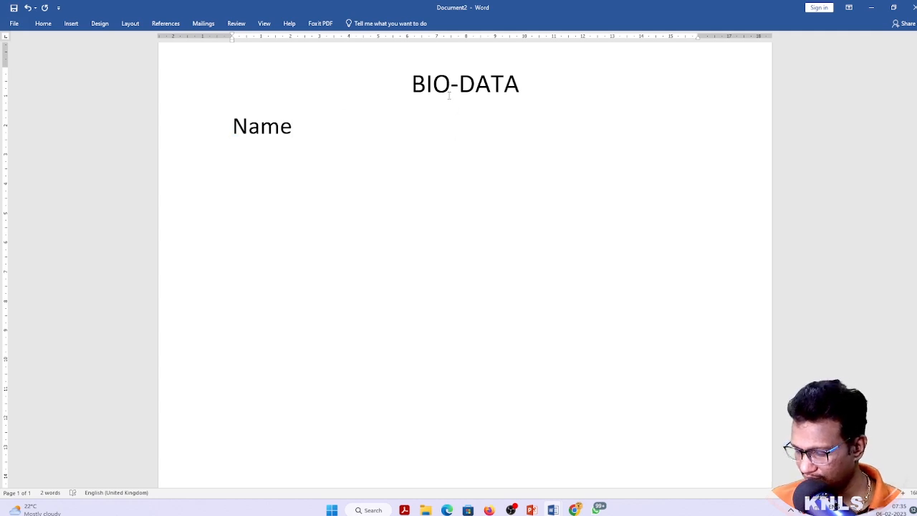
# Give Name a tabbed colon and value, and add a tab-aligned father's name row
pyautogui.write(':')
pyautogui.press('Tab')
pyautogui.write('fedsakldfsj')
pyautogui.press('Return')
pyautogui.write('f')
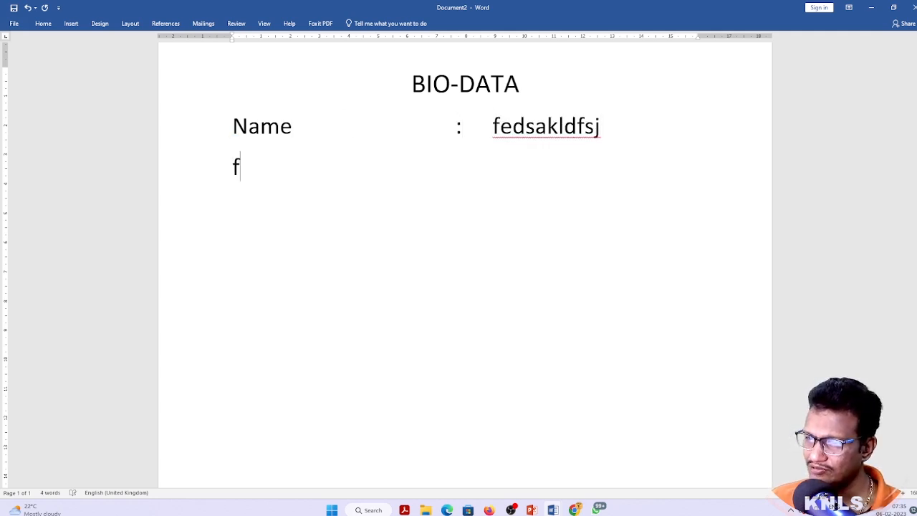
pyautogui.write("ather's name")
pyautogui.press('Tab')
pyautogui.press('Tab')
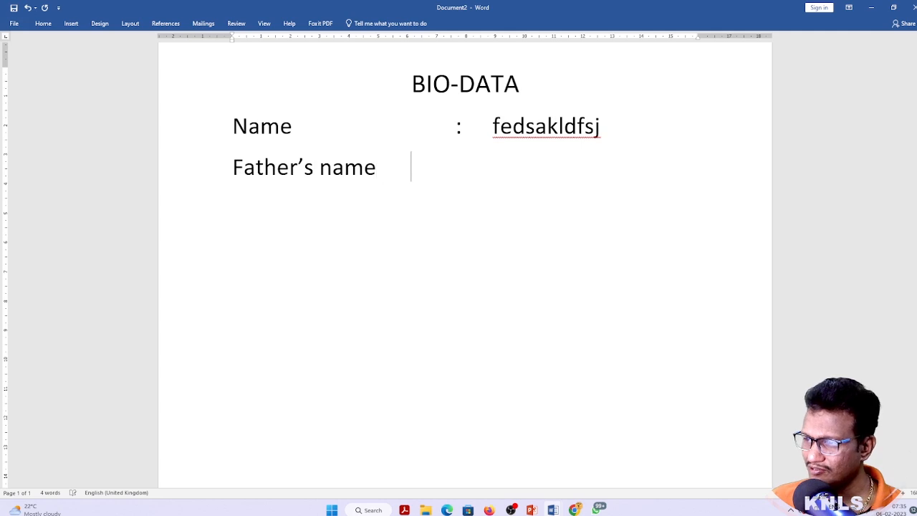
pyautogui.write(':')
pyautogui.press('Tab')
pyautogui.write('fdsjfaskafjds')
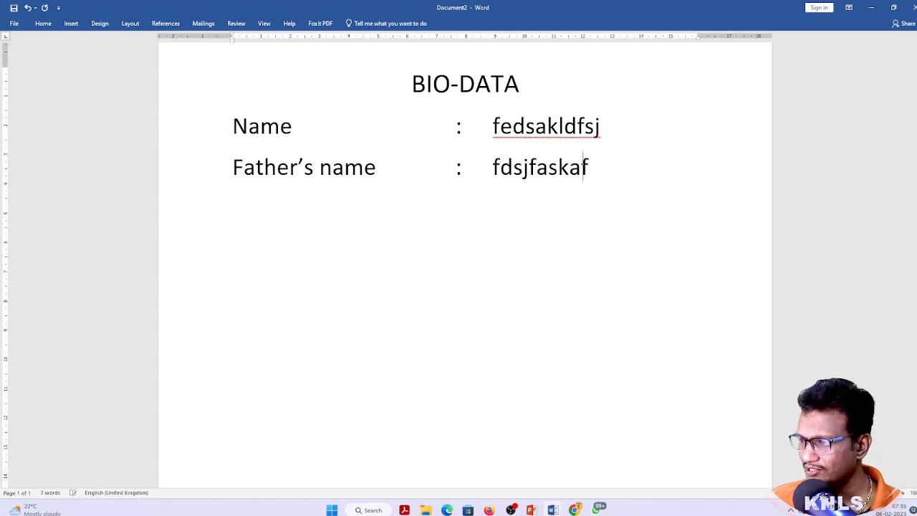
pyautogui.press('Return')
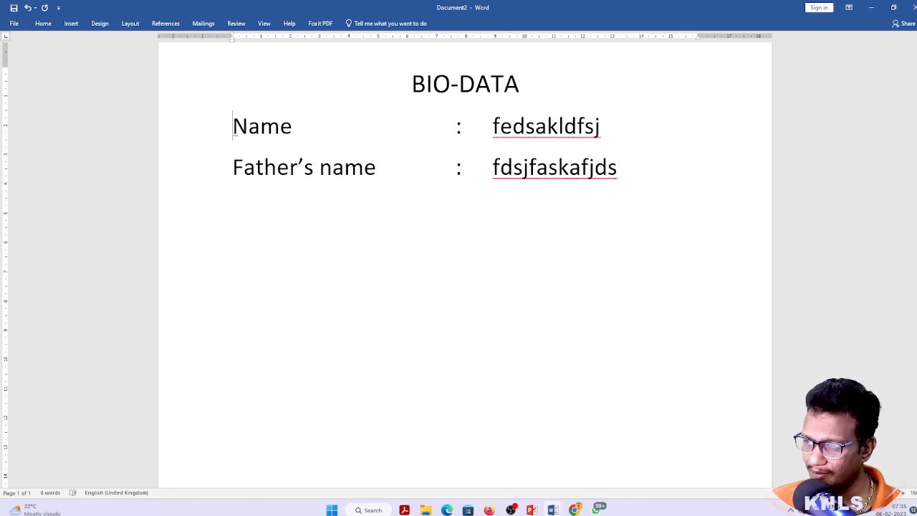
# Delete everything after Name, then undo to restore both rows
pyautogui.press('Right')
pyautogui.press('Right')
pyautogui.press('Right')
pyautogui.press('Right')
pyautogui.press('Left')
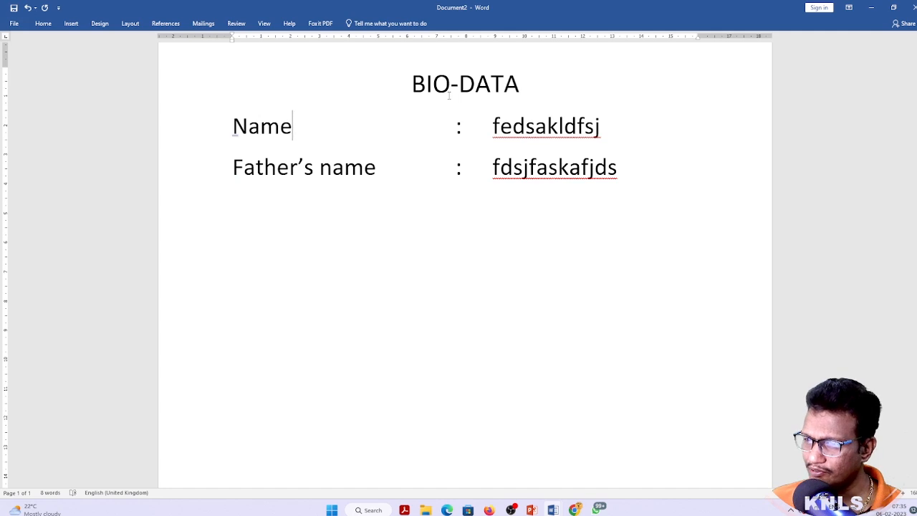
pyautogui.hotkey('ctrl', 'shift', 'End')
pyautogui.press('Delete')
pyautogui.hotkey('ctrl', 'z')
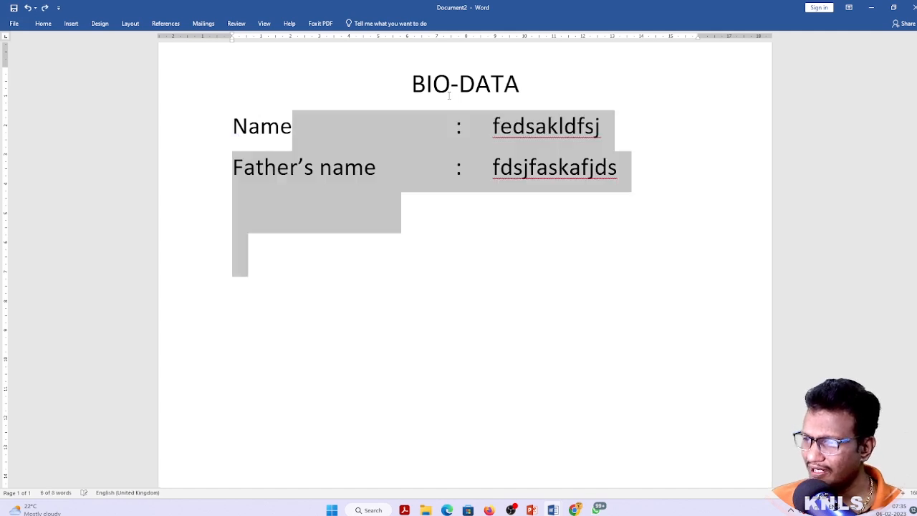
# Drag-select the old colon and value rows, delete them, and trim the space after Name
pyautogui.click(453, 140)
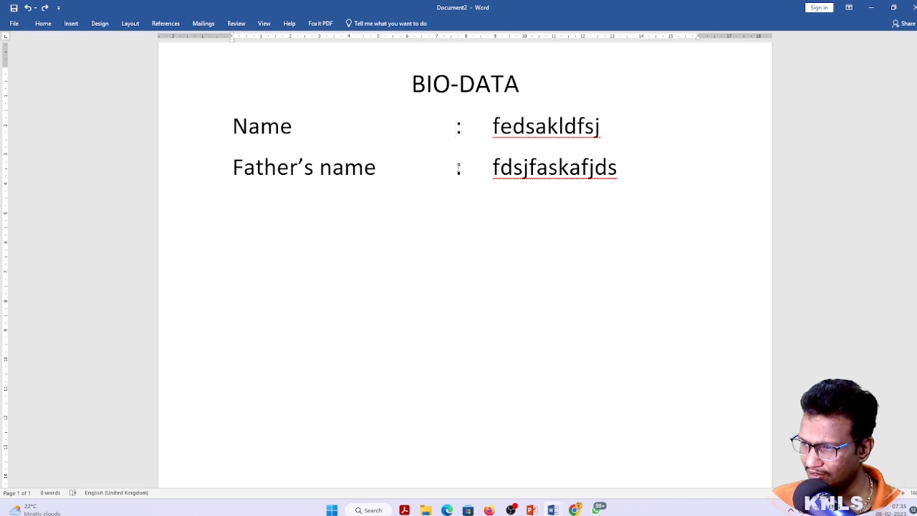
pyautogui.moveTo(457, 126); pyautogui.dragTo(500, 231)
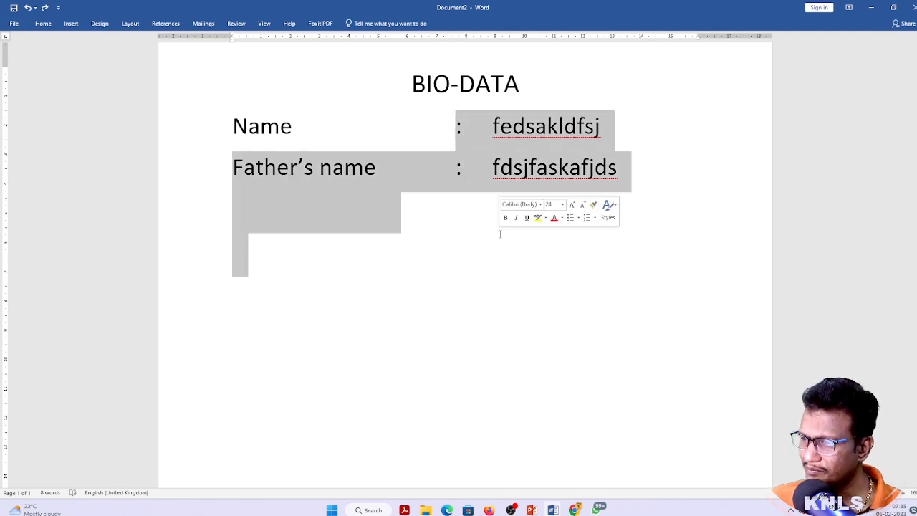
pyautogui.press('Delete')
pyautogui.press('BackSpace')
pyautogui.press('BackSpace')
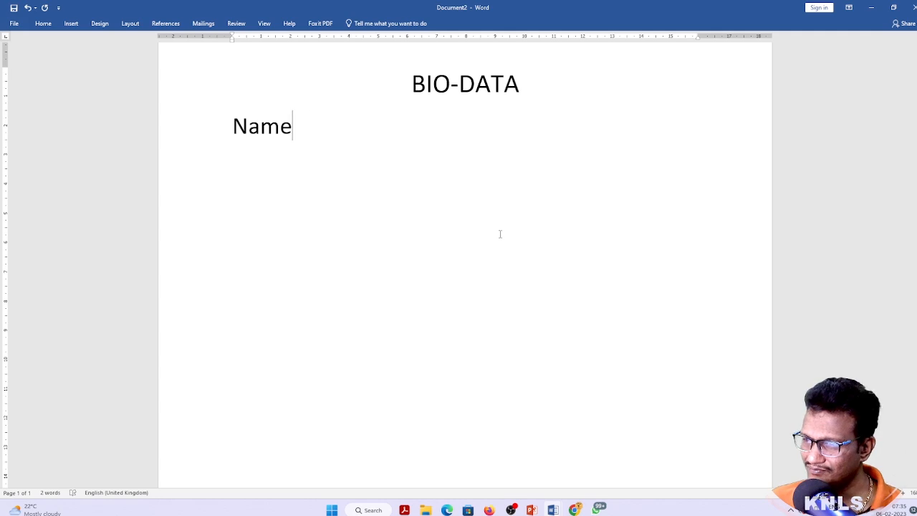
# Clear the space after Name, set a left tab stop near 8 cm, and tab Name to it
pyautogui.hotkey('shift', 'End')
pyautogui.press('Delete')
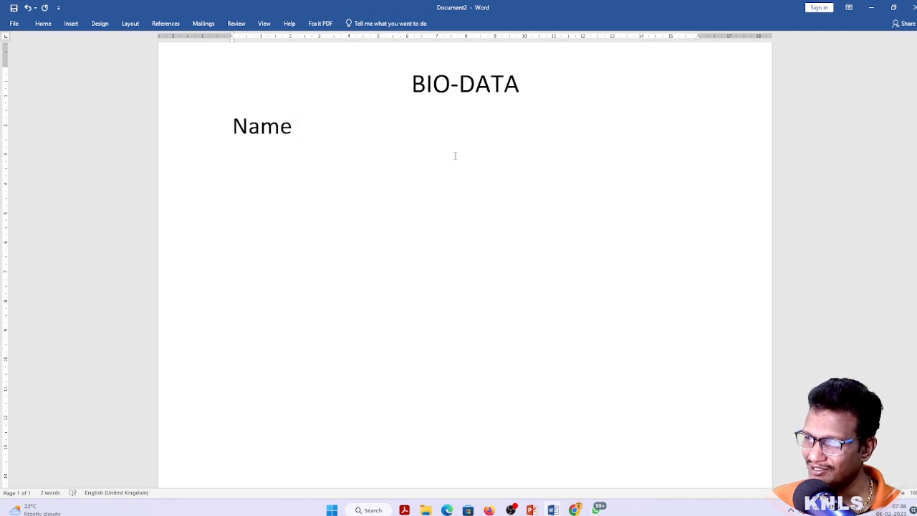
pyautogui.click(466, 39)
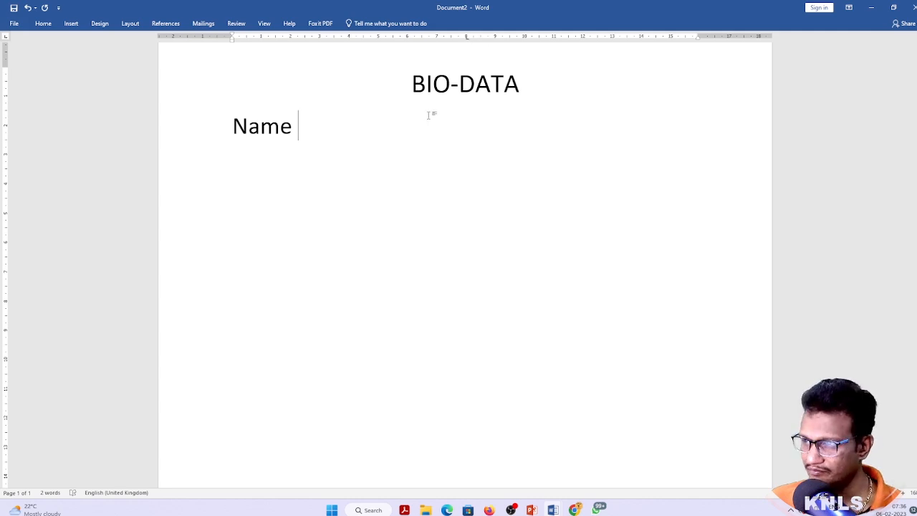
pyautogui.write('i')
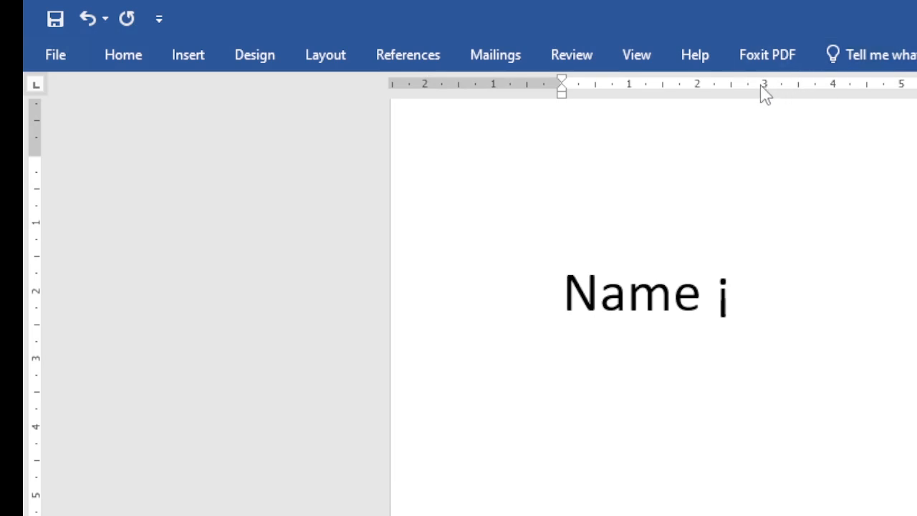
pyautogui.click(765, 89)
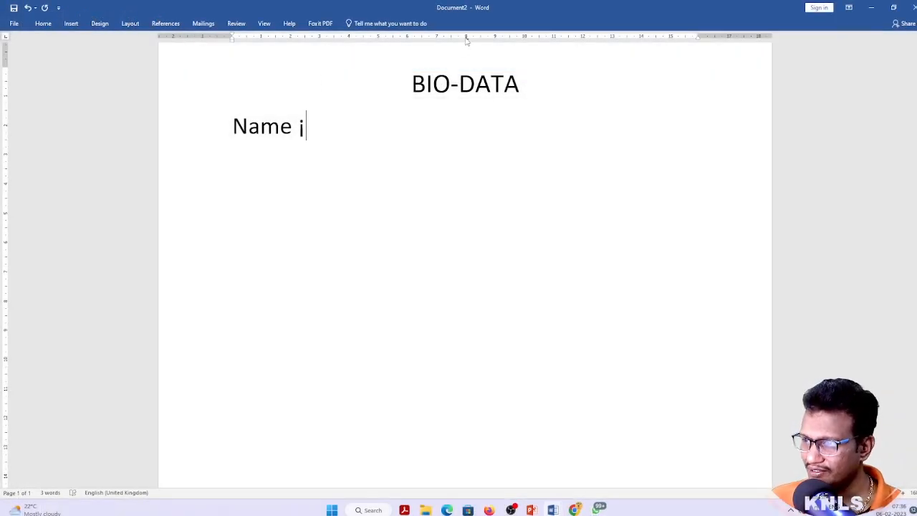
pyautogui.press('BackSpace')
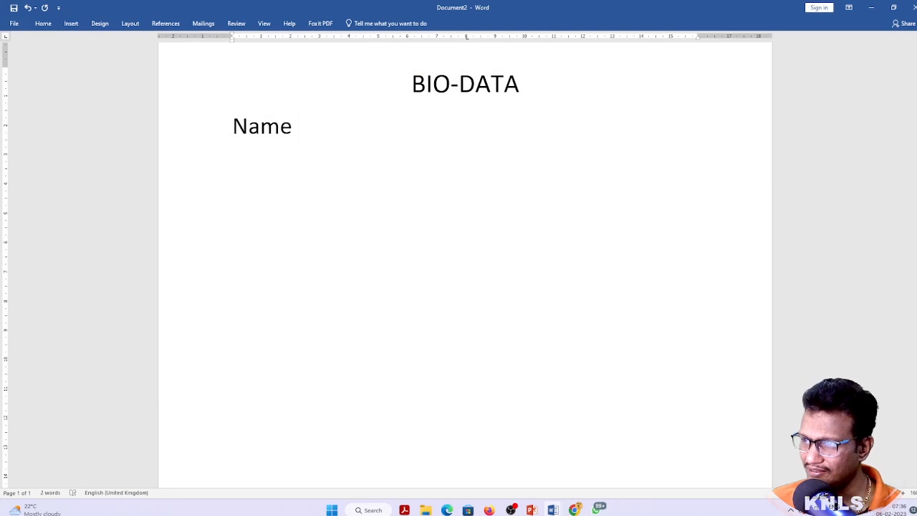
pyautogui.press('Tab')
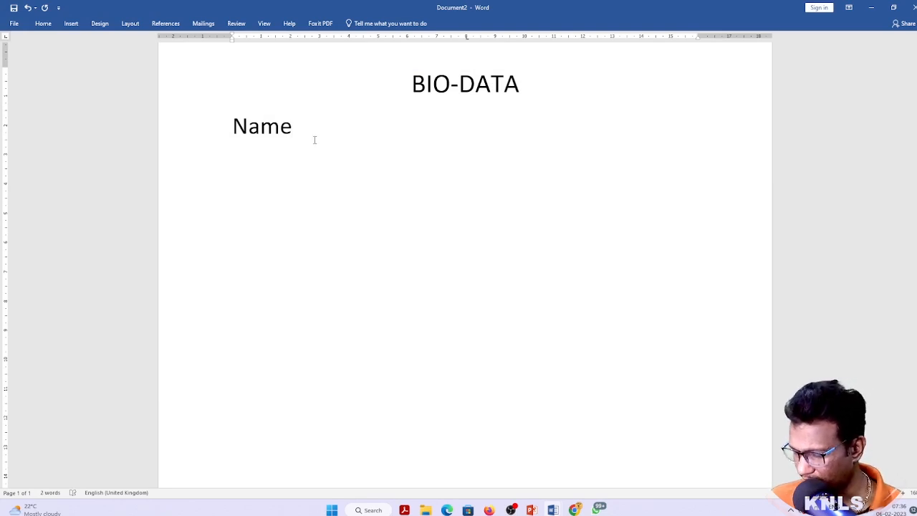
# Fill the Name and father'sname rows with tab-aligned colons and placeholder values
pyautogui.write(':')
pyautogui.press('Tab')
pyautogui.write('dsjsdaklfjsalkf')
pyautogui.press('Return')
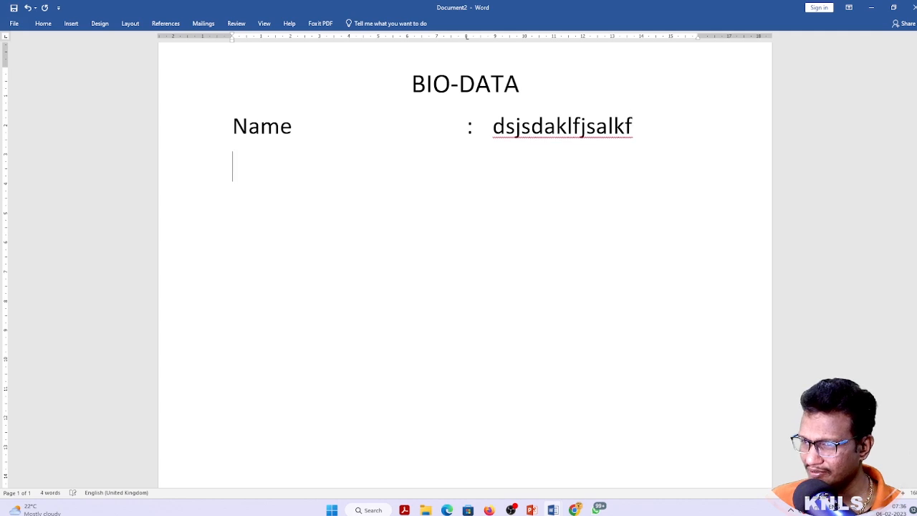
pyautogui.write("father'sname")
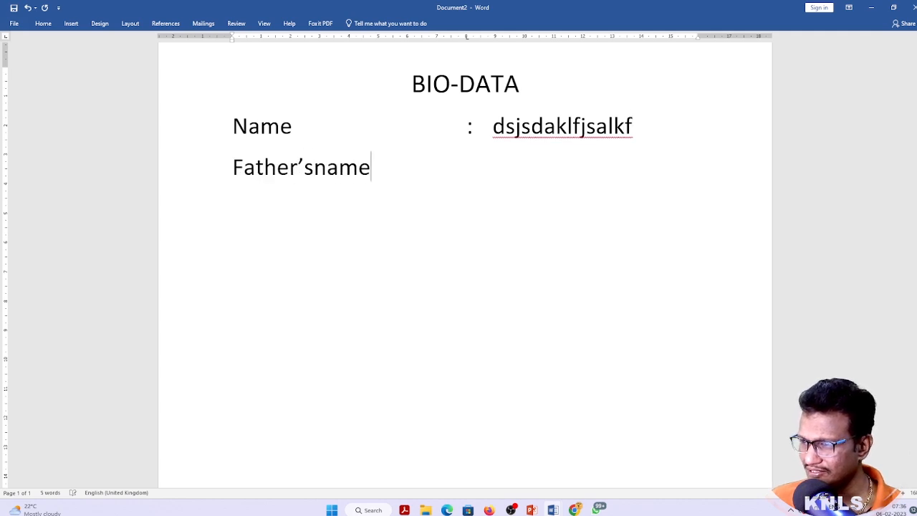
pyautogui.press('Tab')
pyautogui.write(':')
pyautogui.press('Tab')
pyautogui.write('fdsjajklfdsja')
pyautogui.press('Return')
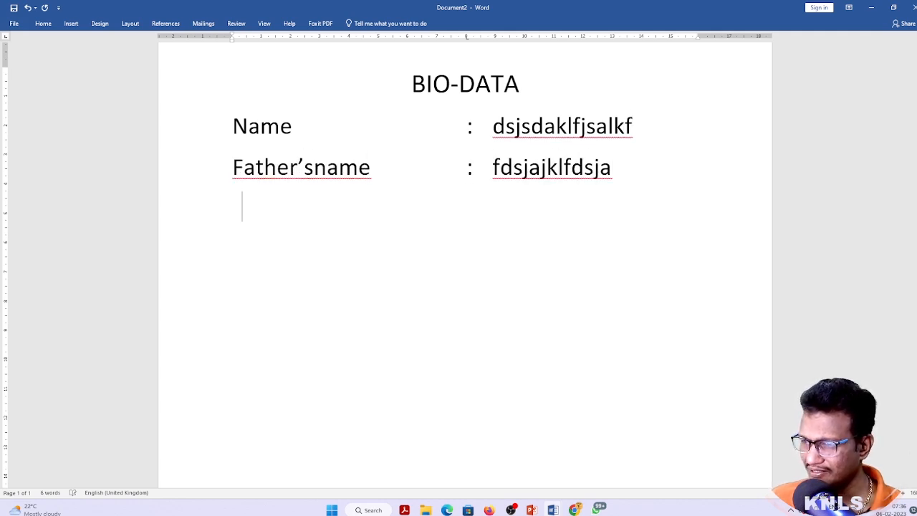
# Add a dob row with its colon and value on the tab stops
pyautogui.write('dob')
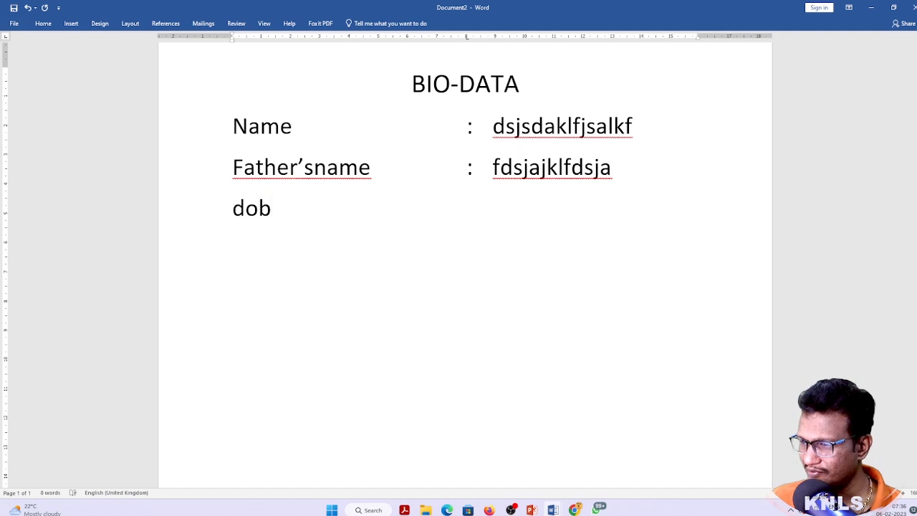
pyautogui.press('Tab')
pyautogui.write(':f')
pyautogui.press('BackSpace')
pyautogui.press('Tab')
pyautogui.write('fdskljdlksfaj')
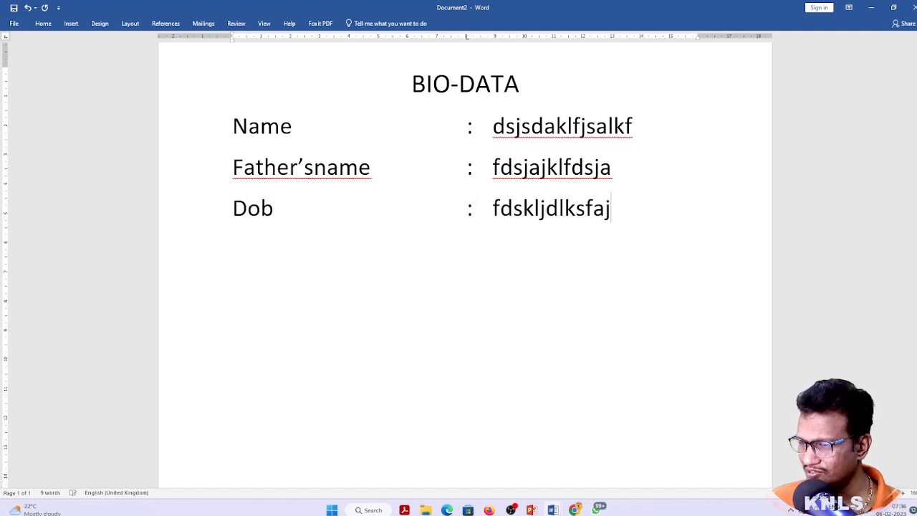
pyautogui.press('Return')
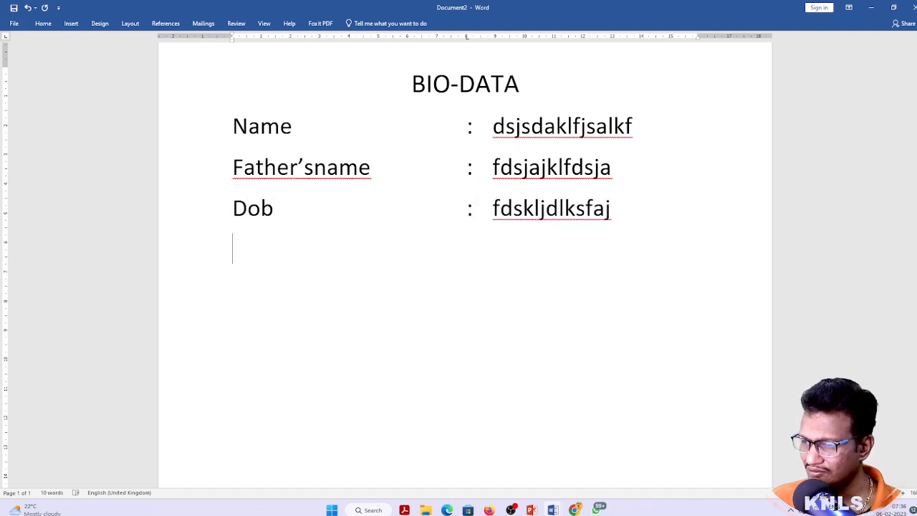
# Add a 'language known' row with the value 'telug , eng, hindi'
pyautogui.write('langua')
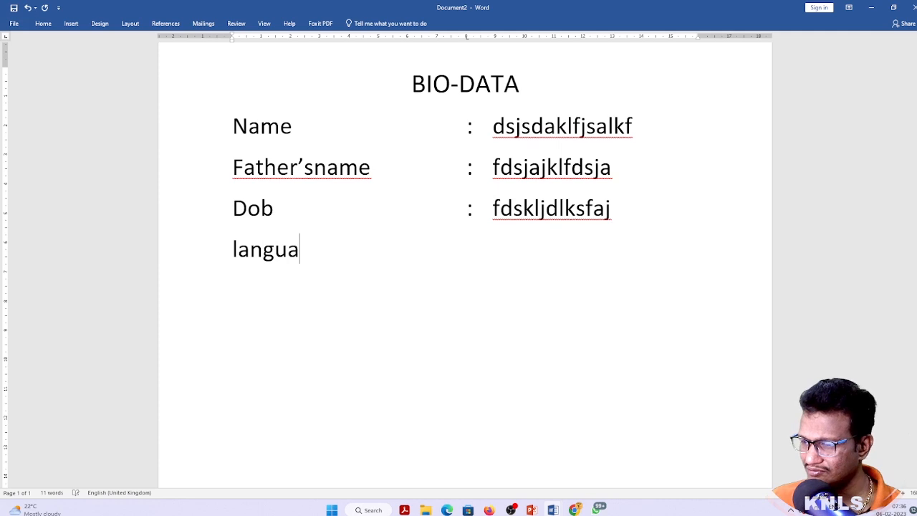
pyautogui.write('nge sk')
pyautogui.press('BackSpace')
pyautogui.press('BackSpace')
pyautogui.write('k')
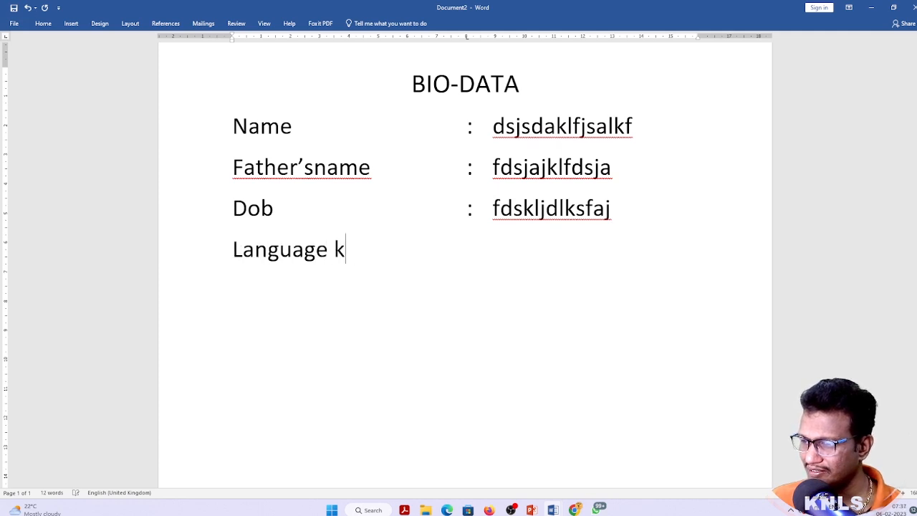
pyautogui.write('nown')
pyautogui.press('Tab')
pyautogui.write(':dsf')
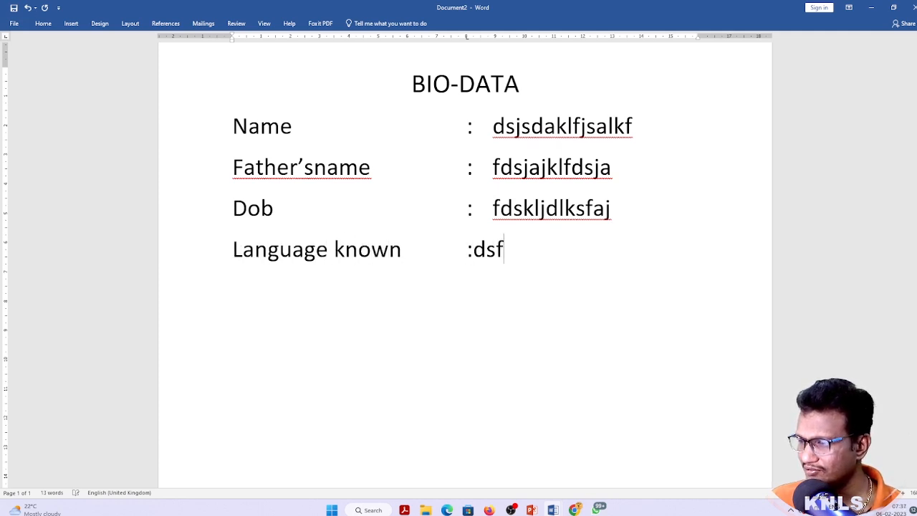
pyautogui.press('BackSpace')
pyautogui.press('BackSpace')
pyautogui.press('BackSpace')
pyautogui.press('Tab')
pyautogui.write('telug ')
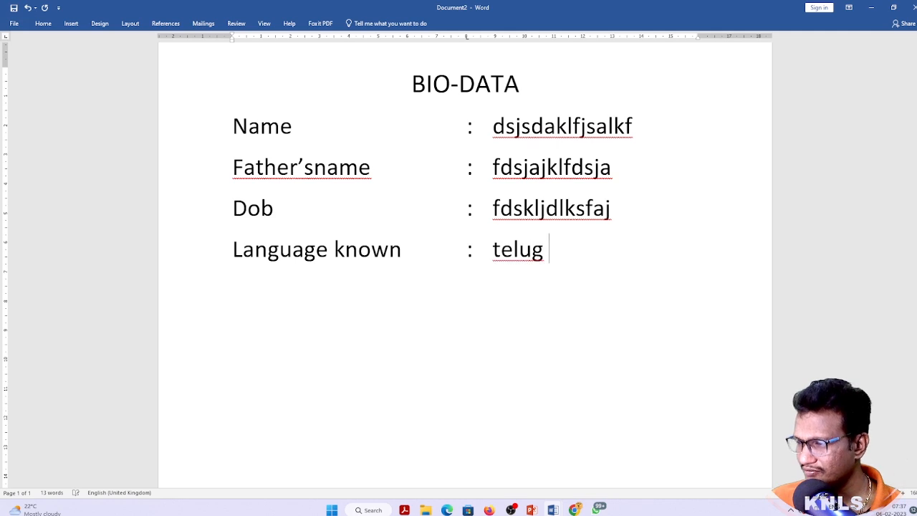
pyautogui.write(', eng, hindi')
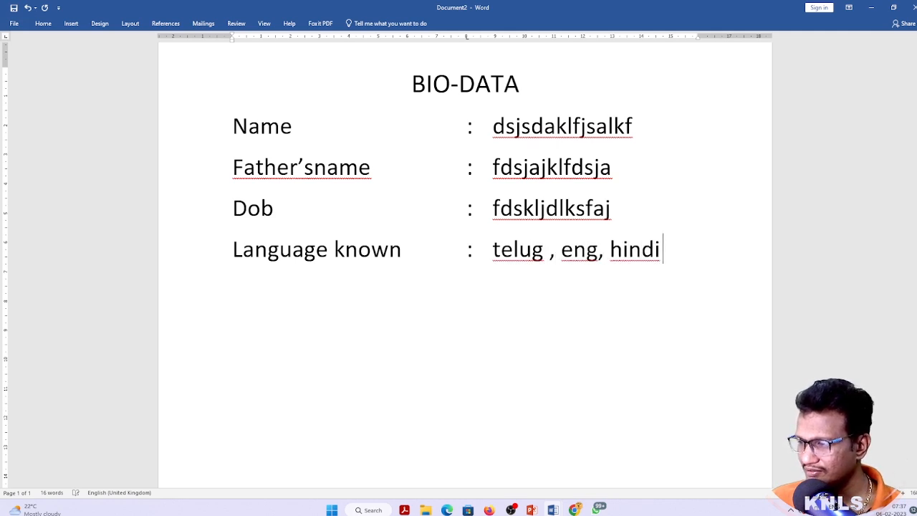
pyautogui.press('Return')
# Add a qualification row with tab-aligned colon and placeholder value
pyautogui.press('BackSpace')
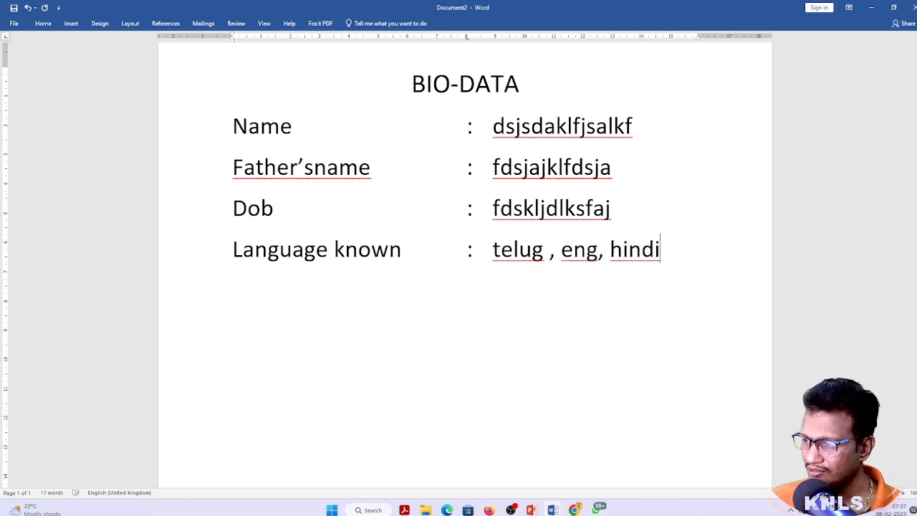
pyautogui.press('Return')
pyautogui.write('qualifica')
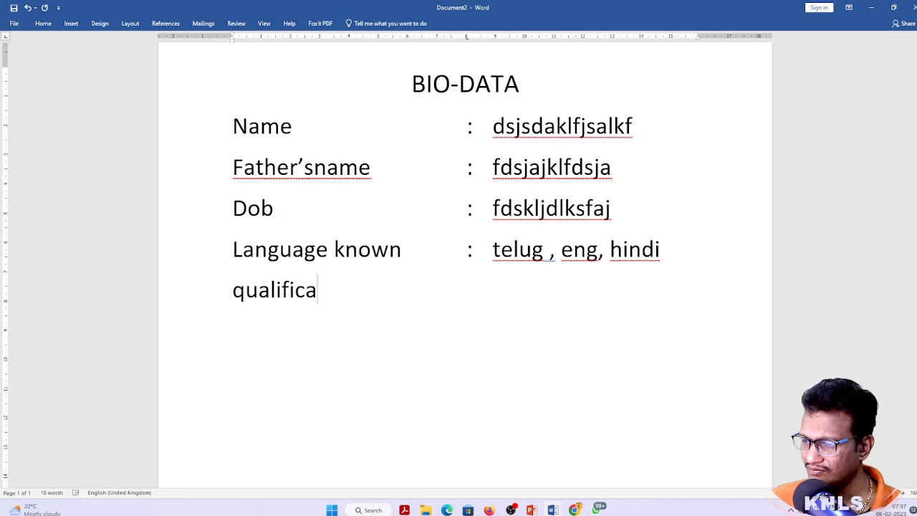
pyautogui.write('tion')
pyautogui.press('Tab')
pyautogui.write(':')
pyautogui.press('Tab')
pyautogui.write('fdsfksldaj')
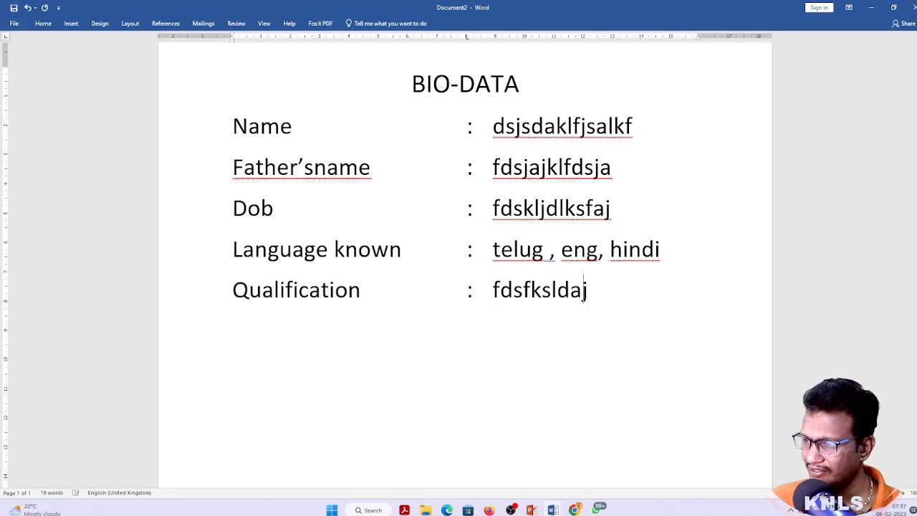
pyautogui.write('kslfda')
# Delete the stray extra line typed below the Qualification row
pyautogui.press('Return')
pyautogui.write('dfslkdsfajklfdsaj')
pyautogui.hotkey('shift', 'Home')
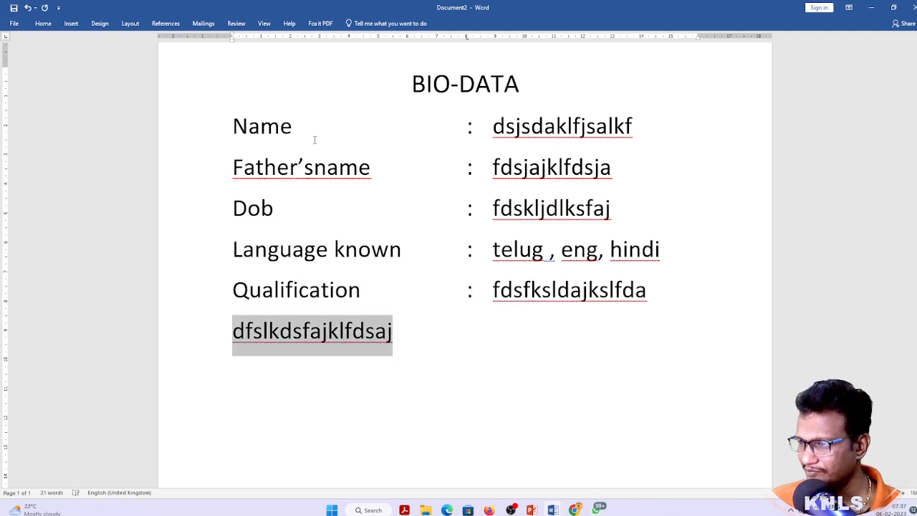
pyautogui.press('BackSpace')
pyautogui.press('Up')
pyautogui.press('Up')
pyautogui.press('Up')
pyautogui.press('Up')
pyautogui.press('Up')
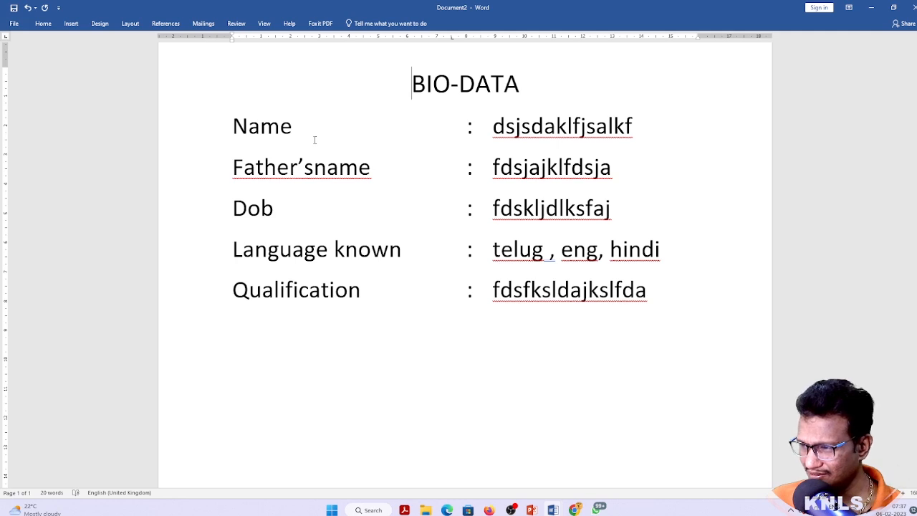
pyautogui.press('Down')
pyautogui.press('Down')
pyautogui.press('Down')
pyautogui.press('Down')
pyautogui.press('Down')
pyautogui.press('Down')
pyautogui.press('Down')
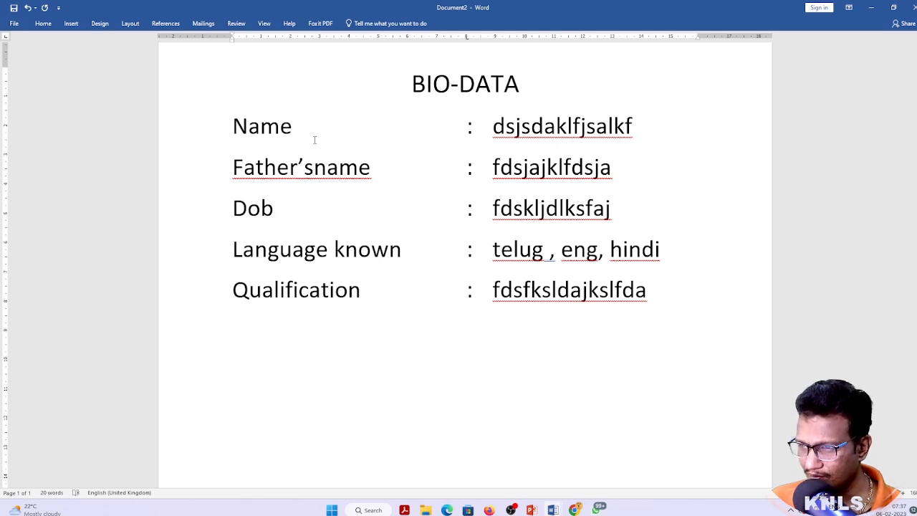
# Delete all five bio-data rows below the BIO-DATA title
pyautogui.press('Up')
pyautogui.press('Up')
pyautogui.press('Up')
pyautogui.press('Up')
pyautogui.press('Up')
pyautogui.press('Up')
pyautogui.press('Right')
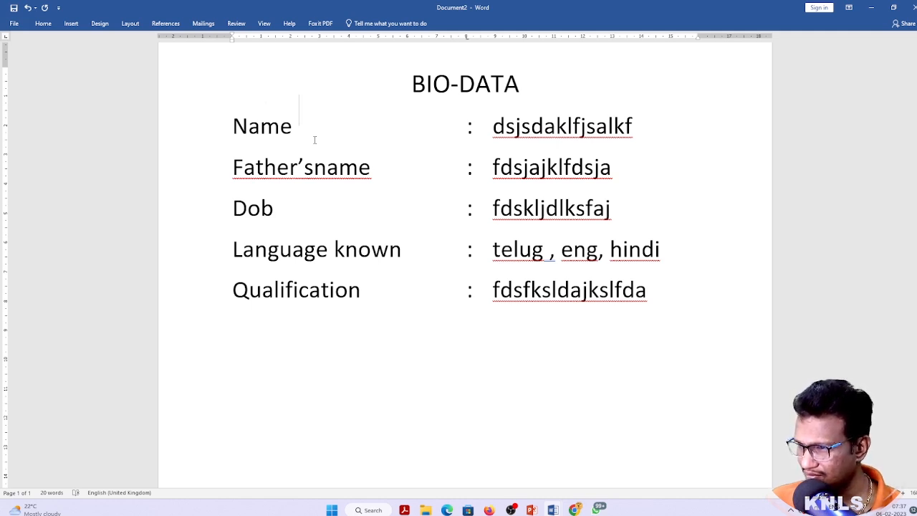
pyautogui.press('Home')
pyautogui.press('Up')
pyautogui.press('Up')
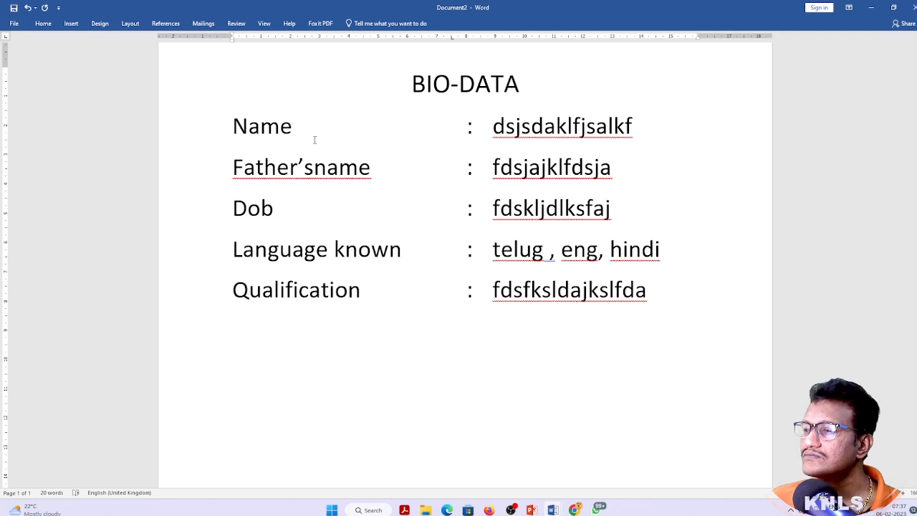
pyautogui.press('Down')
pyautogui.press('Down')
pyautogui.press('Up')
pyautogui.press('Up')
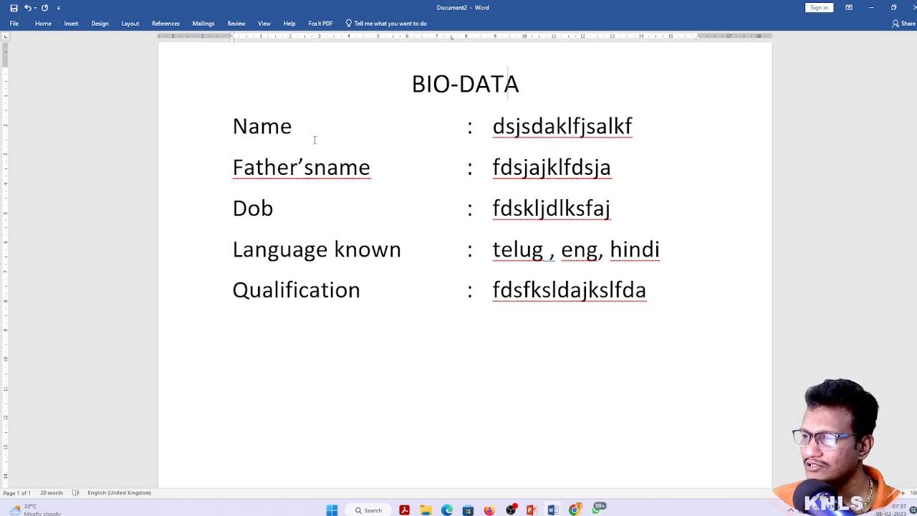
pyautogui.press('End')
pyautogui.hotkey('ctrl', 'shift', 'End')
pyautogui.press('Delete')
# Start a new left-aligned 'name' line and test the tab stops after it
pyautogui.press('Return')
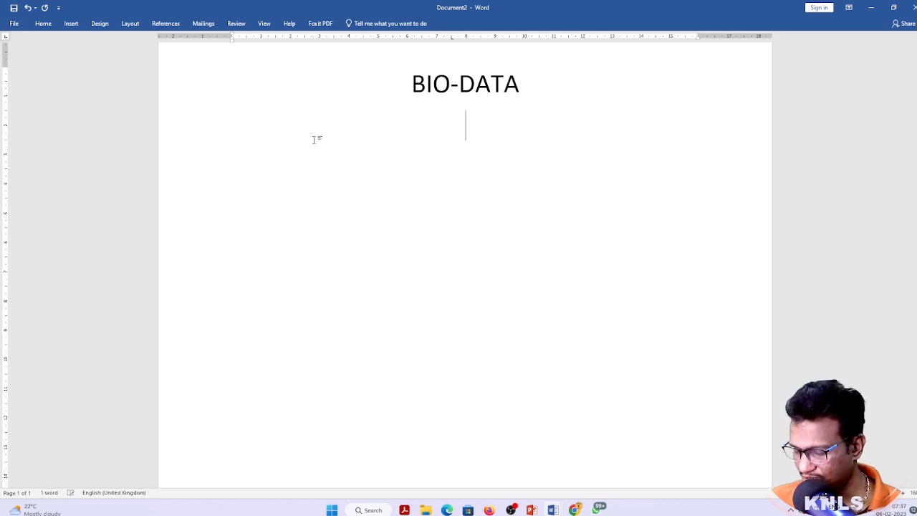
pyautogui.hotkey('ctrl', 'l')
pyautogui.write('name')
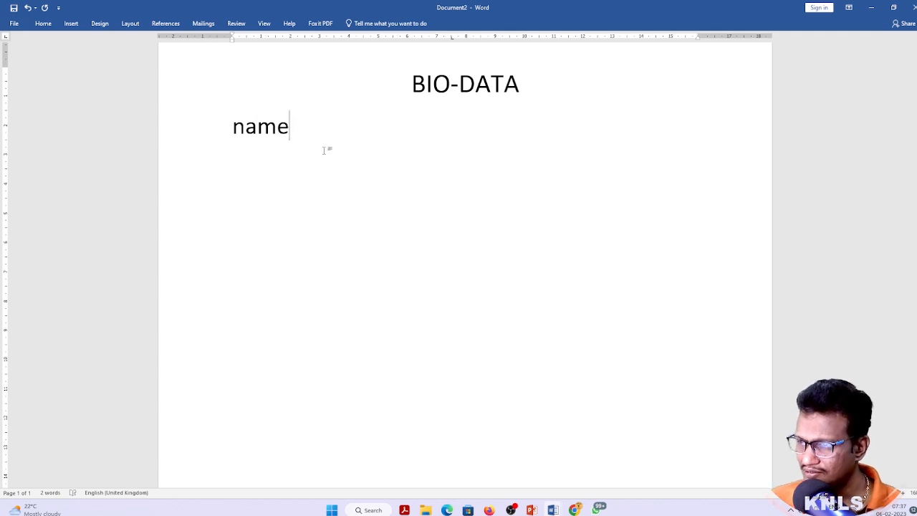
pyautogui.press('Tab')
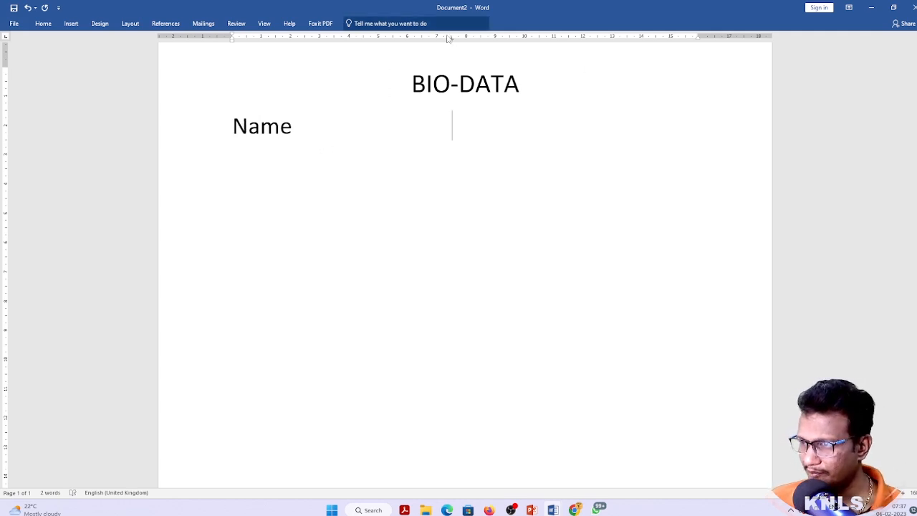
pyautogui.click(319, 128)
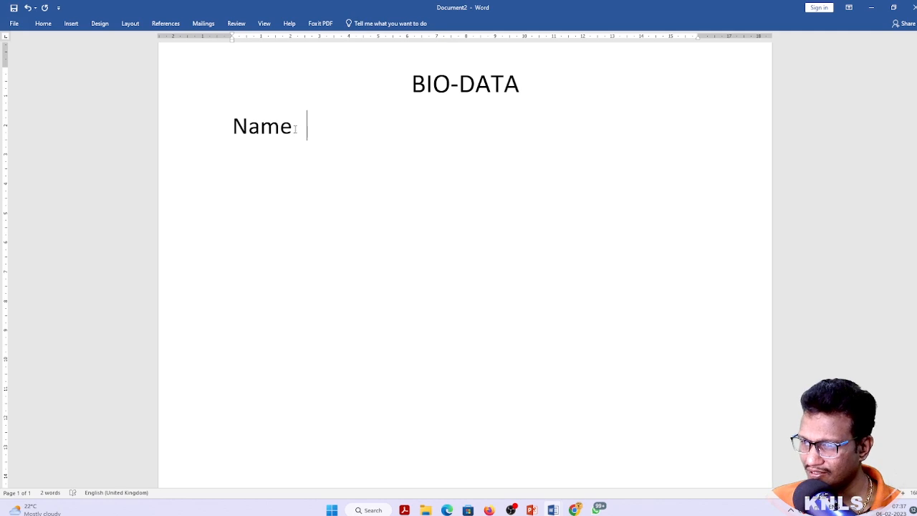
pyautogui.press('BackSpace')
pyautogui.press('Tab')
pyautogui.press('Tab')
pyautogui.press('Tab')
pyautogui.press('Tab')
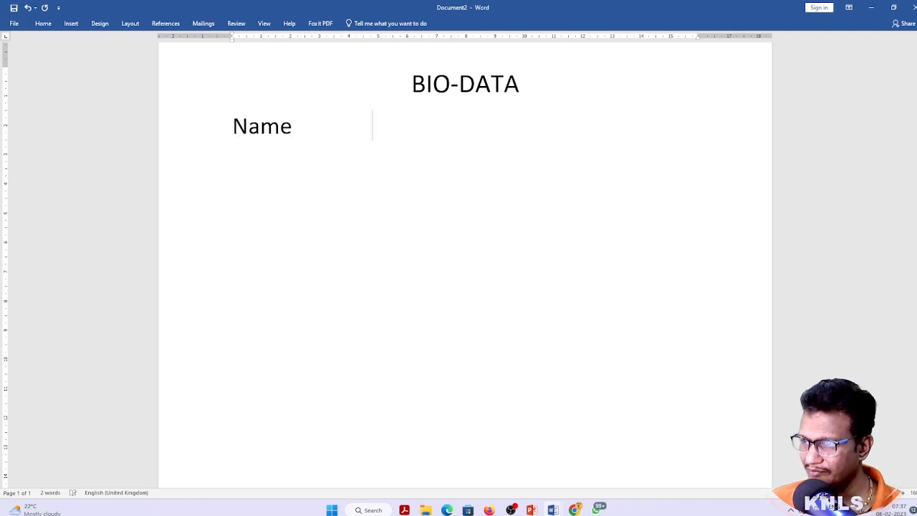
pyautogui.press('BackSpace')
pyautogui.press('BackSpace')
pyautogui.press('BackSpace')
pyautogui.press('BackSpace')
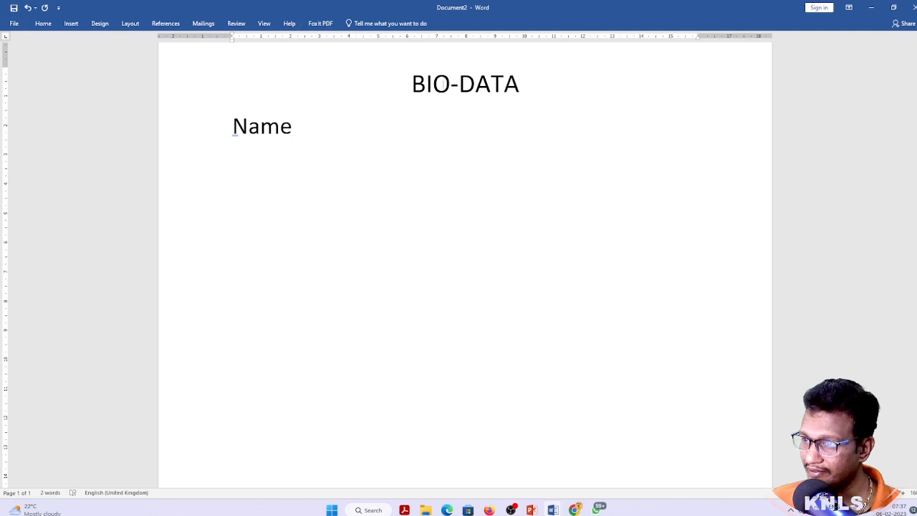
pyautogui.click(264, 23)
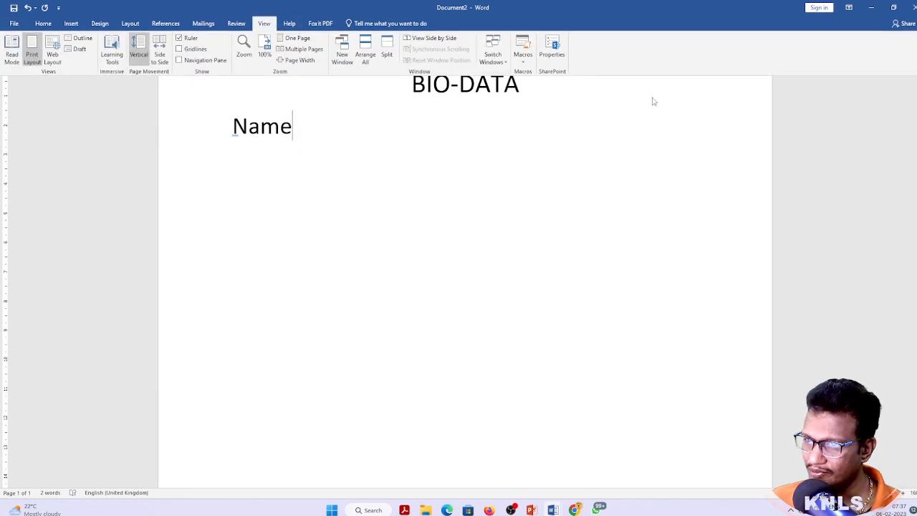
pyautogui.click(179, 38)
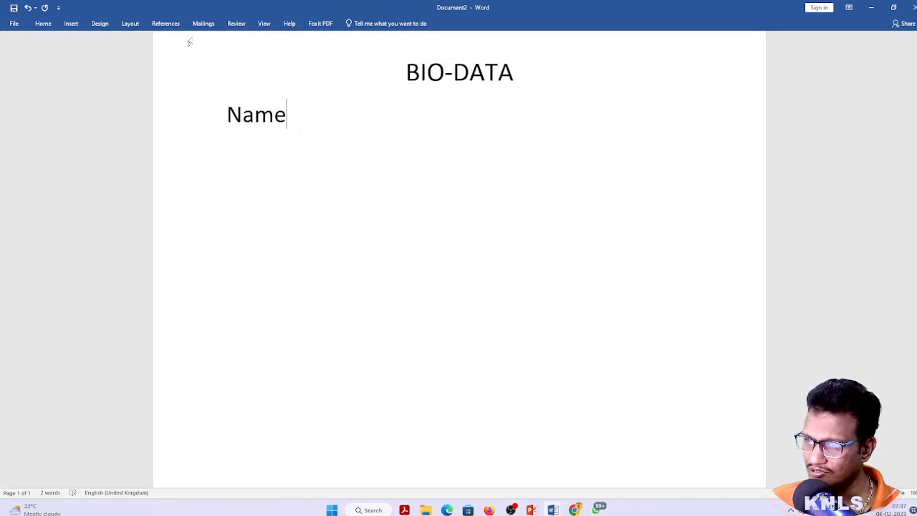
pyautogui.click(264, 23)
pyautogui.click(441, 119)
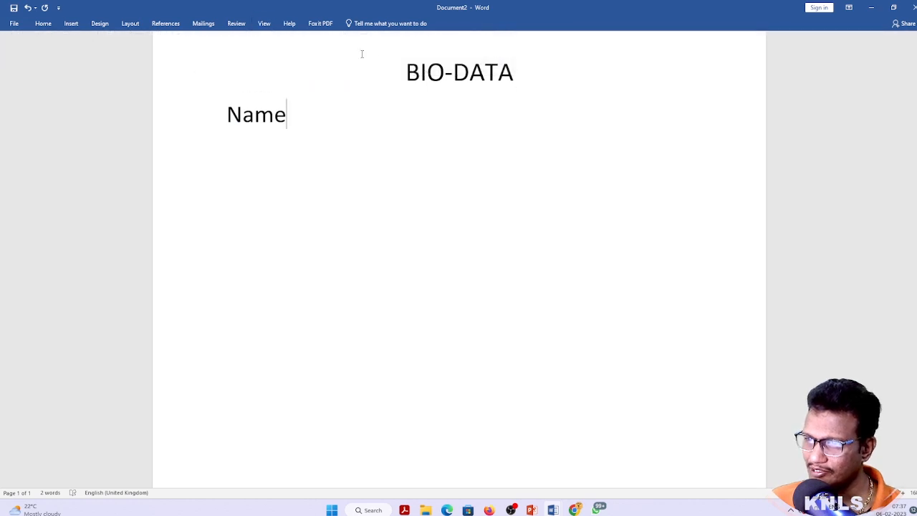
pyautogui.click(264, 24)
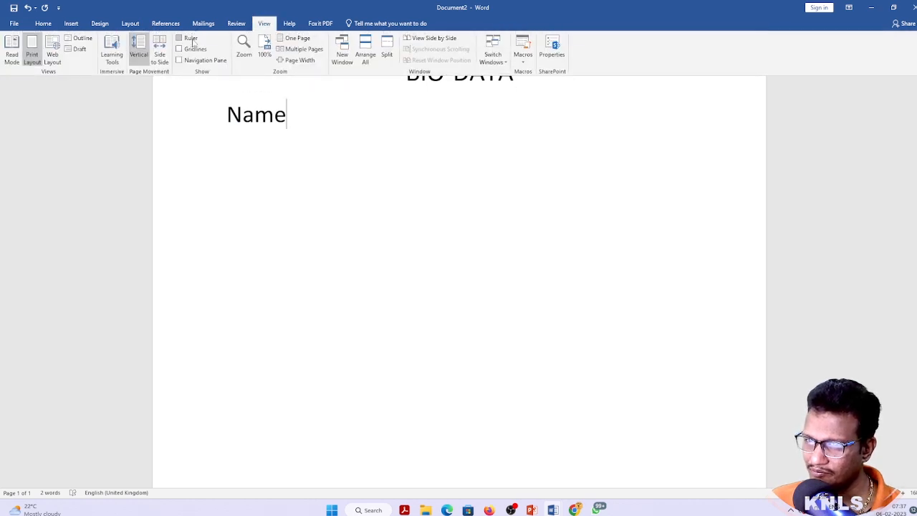
pyautogui.click(190, 39)
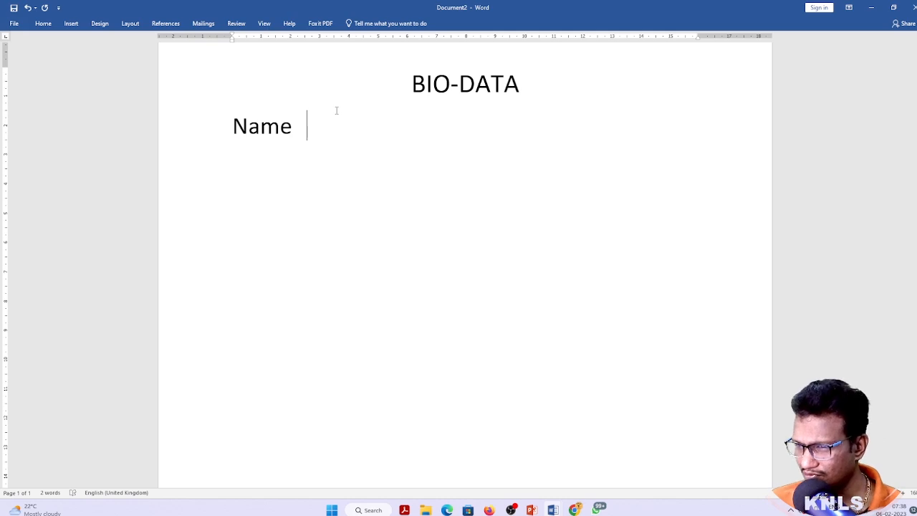
pyautogui.press('BackSpace')
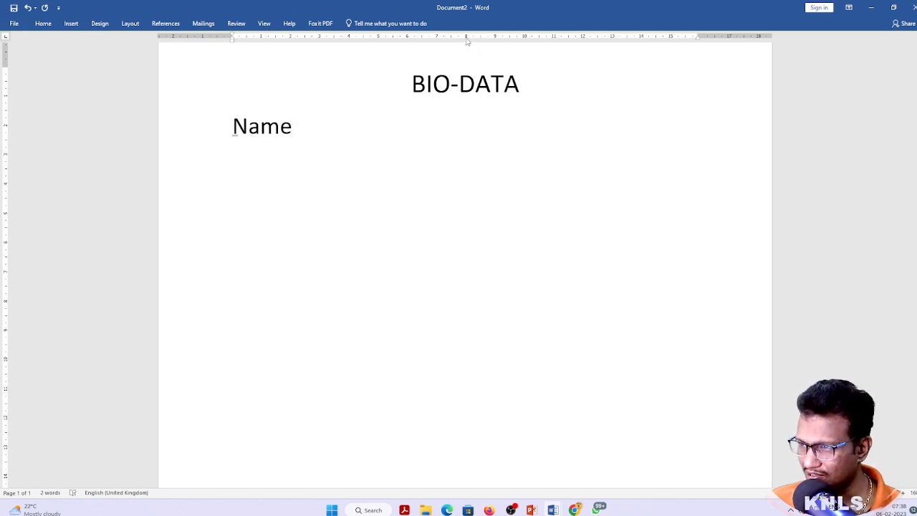
# Tab the Name row to its colon and value, then add a tab-aligned fathers' name row
pyautogui.press('Tab')
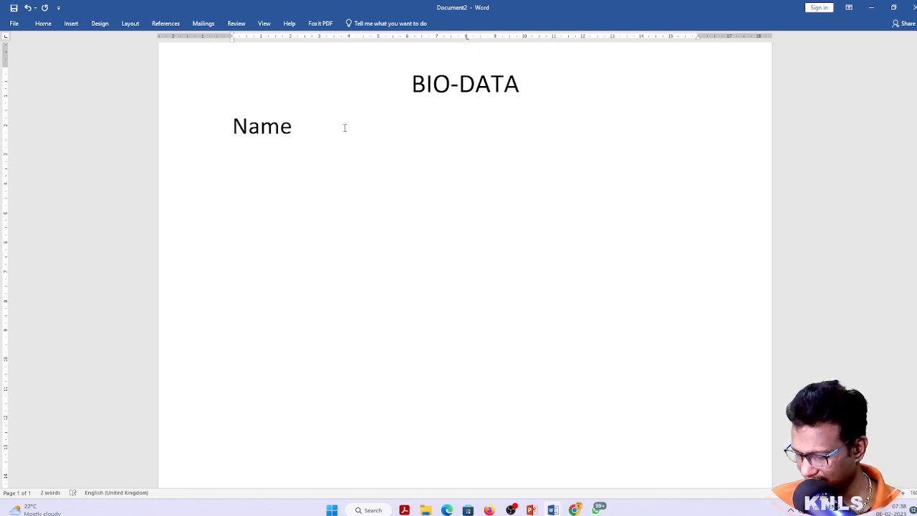
pyautogui.write(': fdskfjaakdsf')
pyautogui.press('Return')
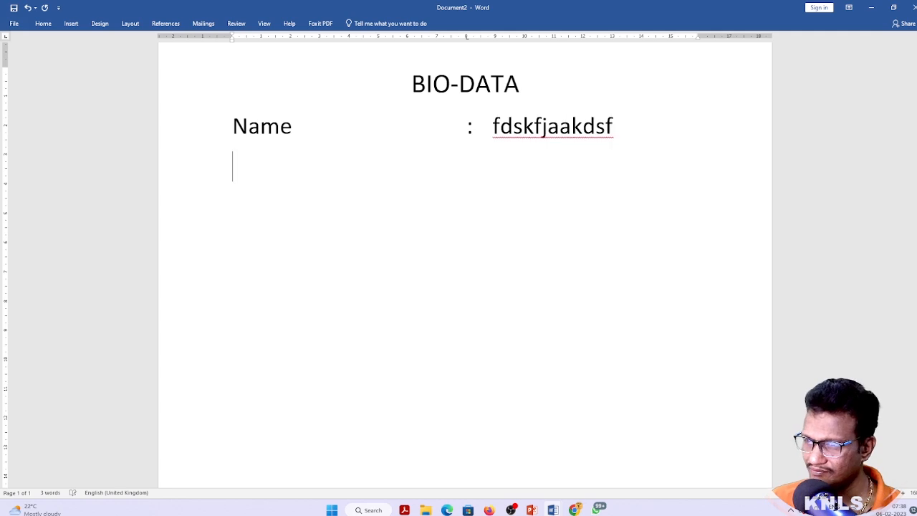
pyautogui.write('father')
pyautogui.write("s' name")
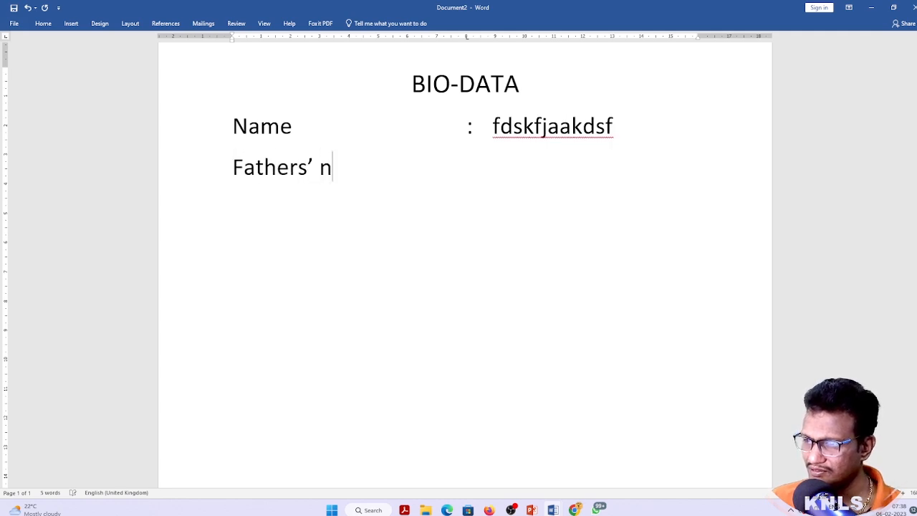
pyautogui.press('Tab')
pyautogui.press('Tab')
pyautogui.write(': dsklfjfdklsjafdas')
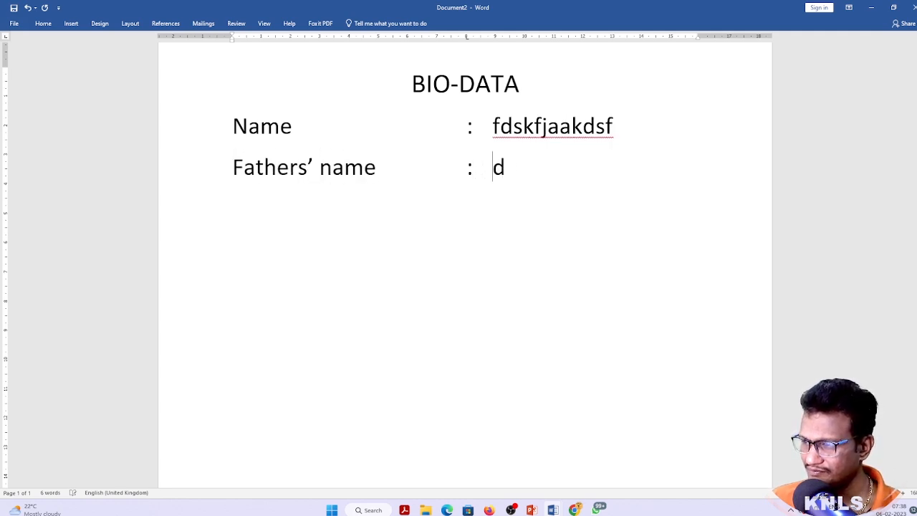